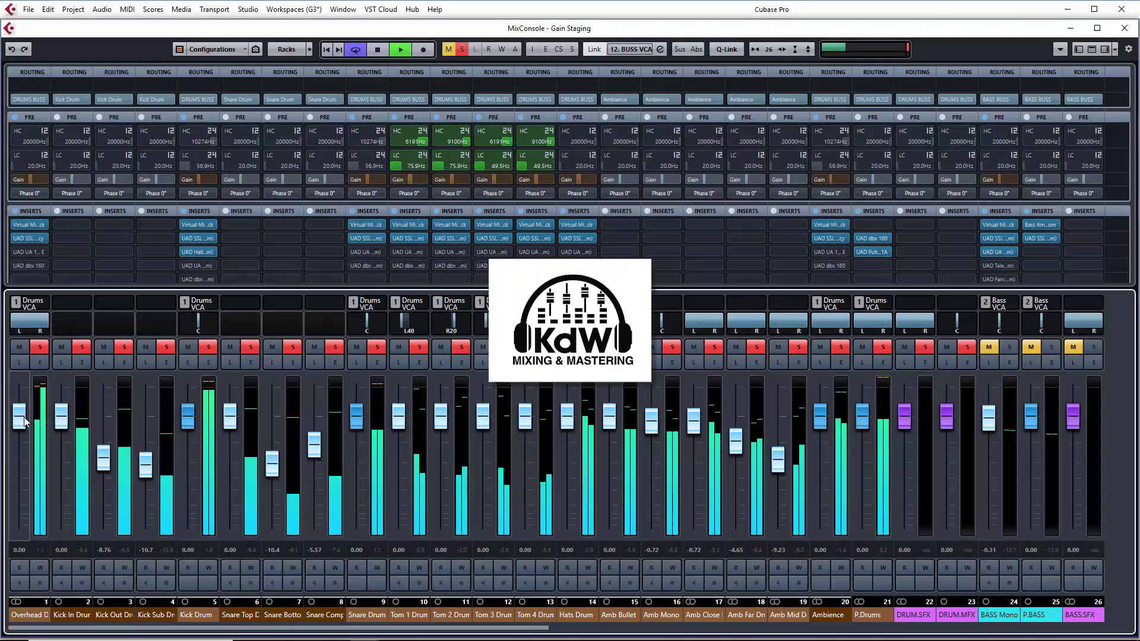
Lower the Overhead fader to about -12 dB and the Kick Drum fader to about -2.6 dB, and mute the Snare Top channel
drag(24, 421, 19, 477)
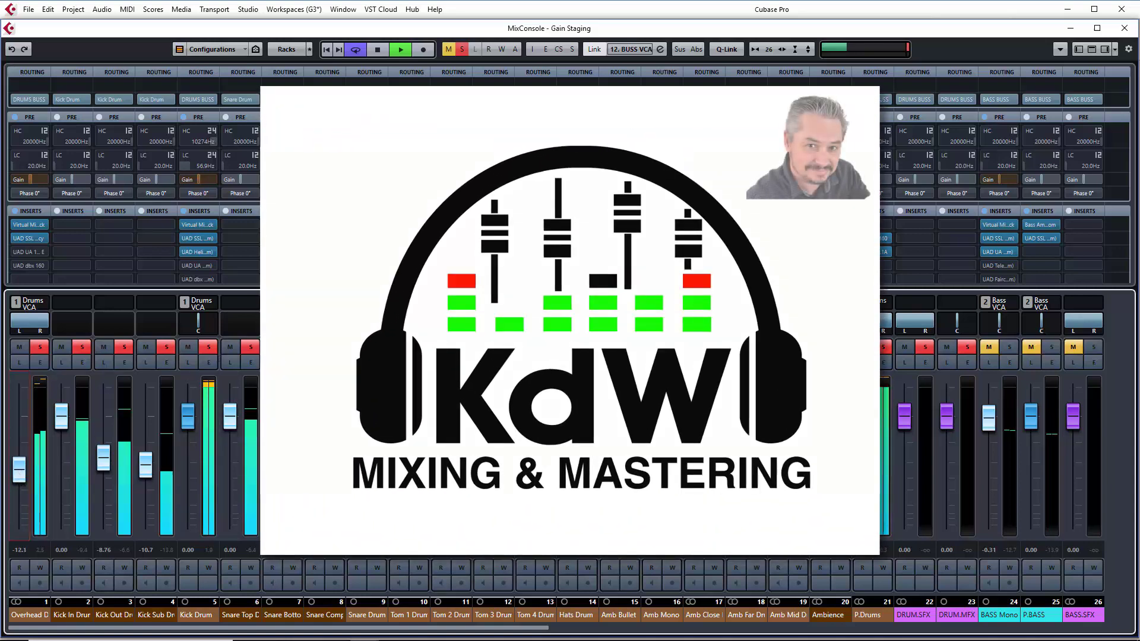
click(230, 348)
drag(187, 423, 187, 438)
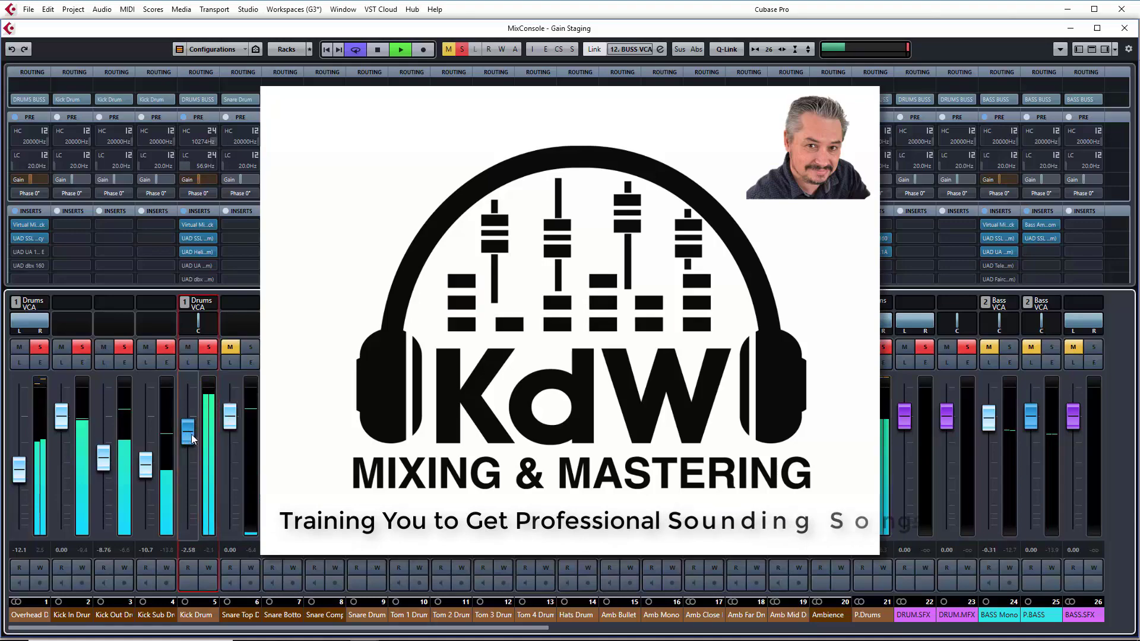
drag(18, 474, 17, 479)
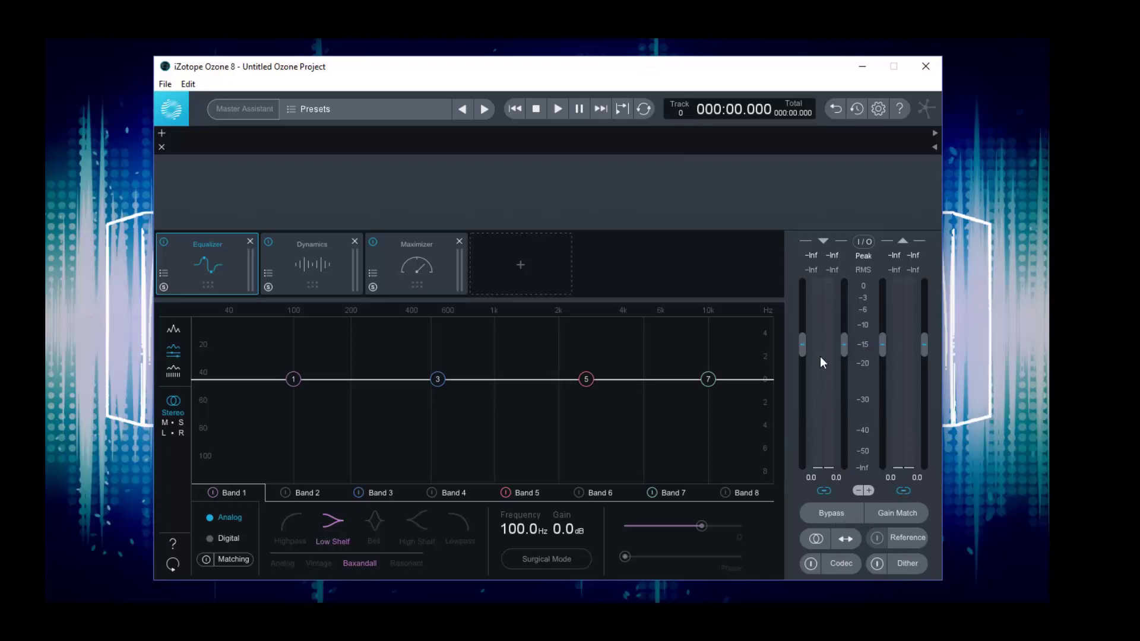
Look through the available Ozone modules and review the Equalizer, Dynamics and Maximizer settings in the chain
click(517, 269)
click(400, 323)
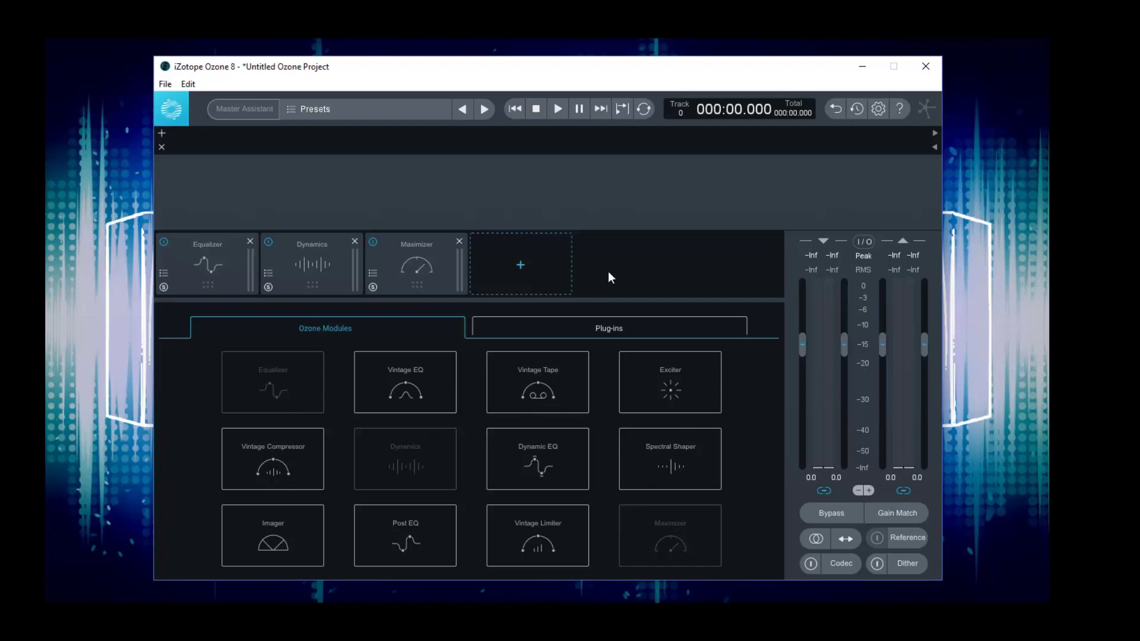
click(440, 264)
click(303, 274)
click(237, 269)
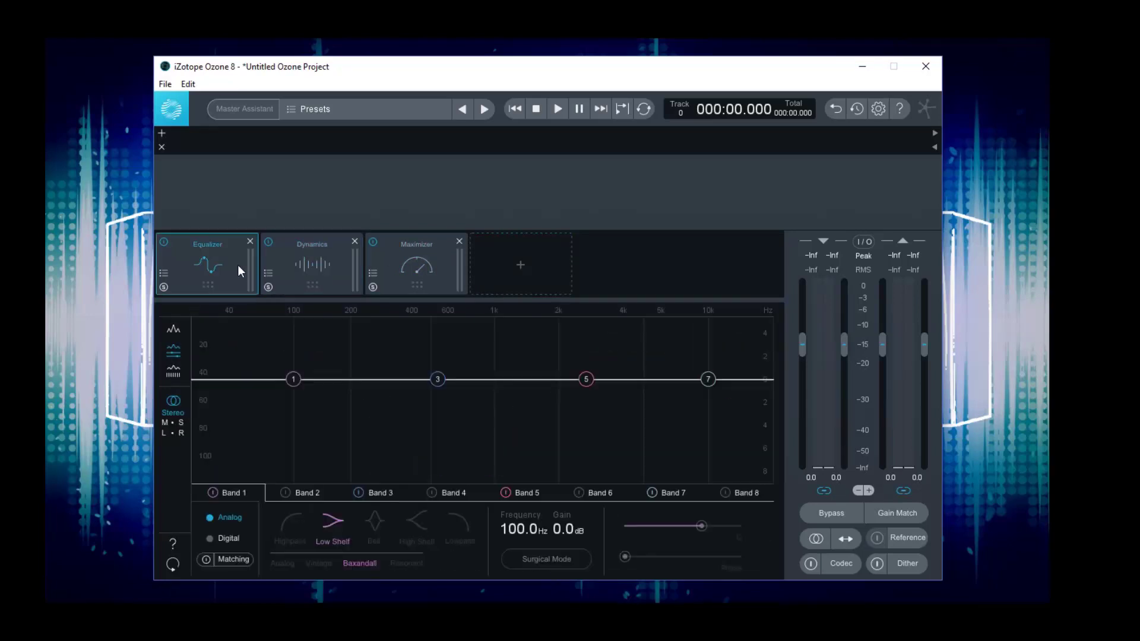
click(288, 265)
click(388, 277)
click(315, 277)
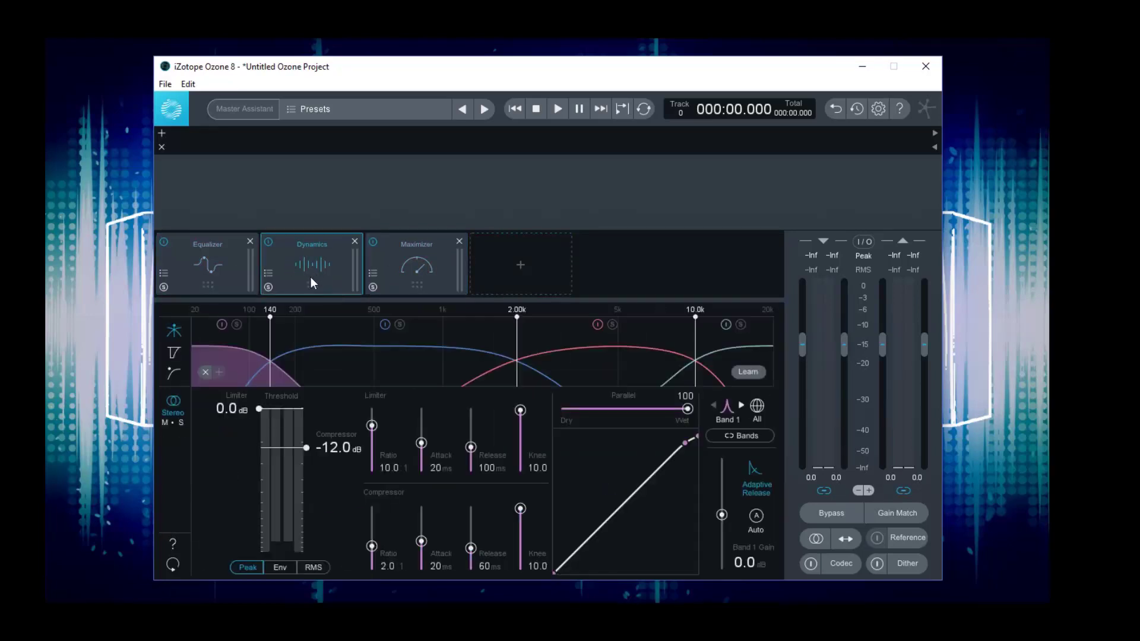
Try moving the Dynamics module in the chain and toggling its power state, finishing on the Maximizer's settings
mouse_move(308, 284)
mouse_down()
mouse_move(410, 297)
mouse_move(328, 292)
mouse_up()
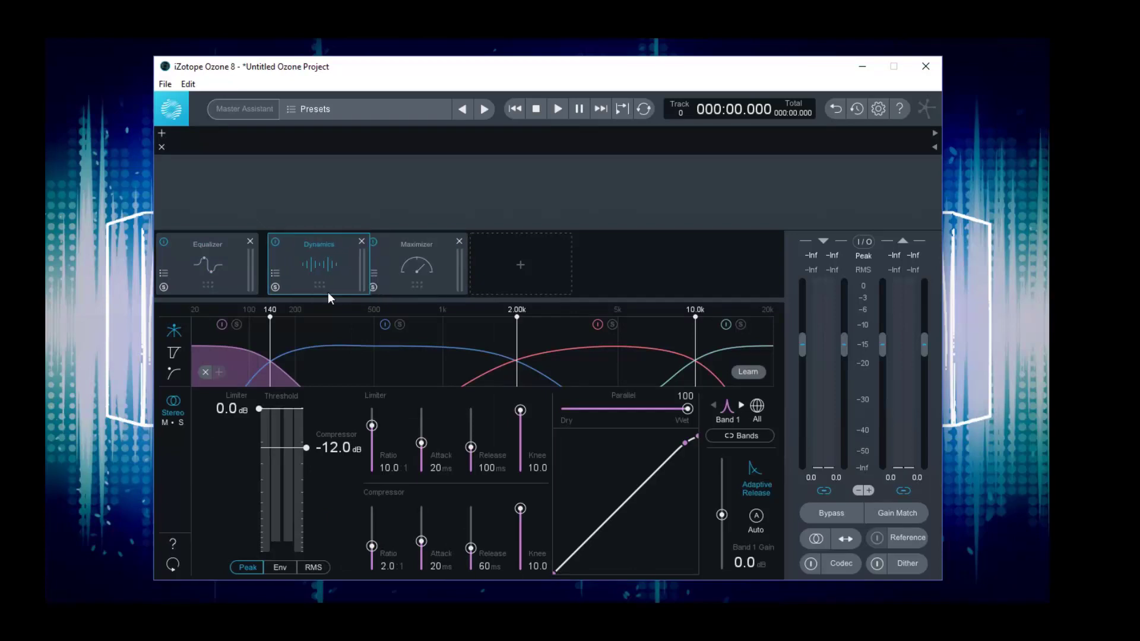
click(267, 241)
click(266, 241)
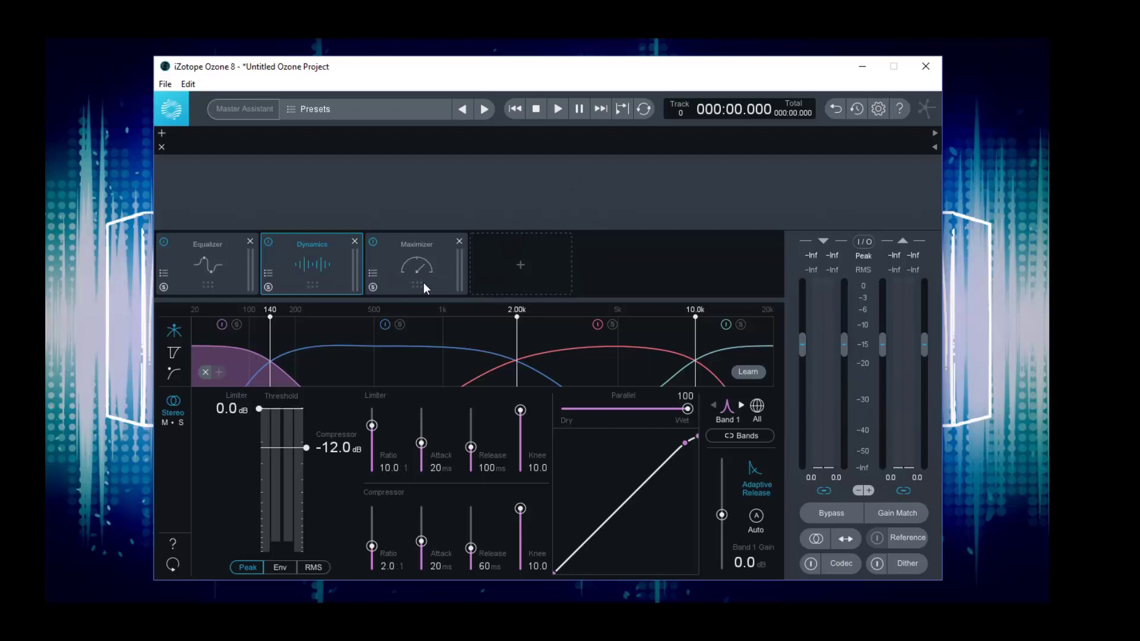
click(438, 265)
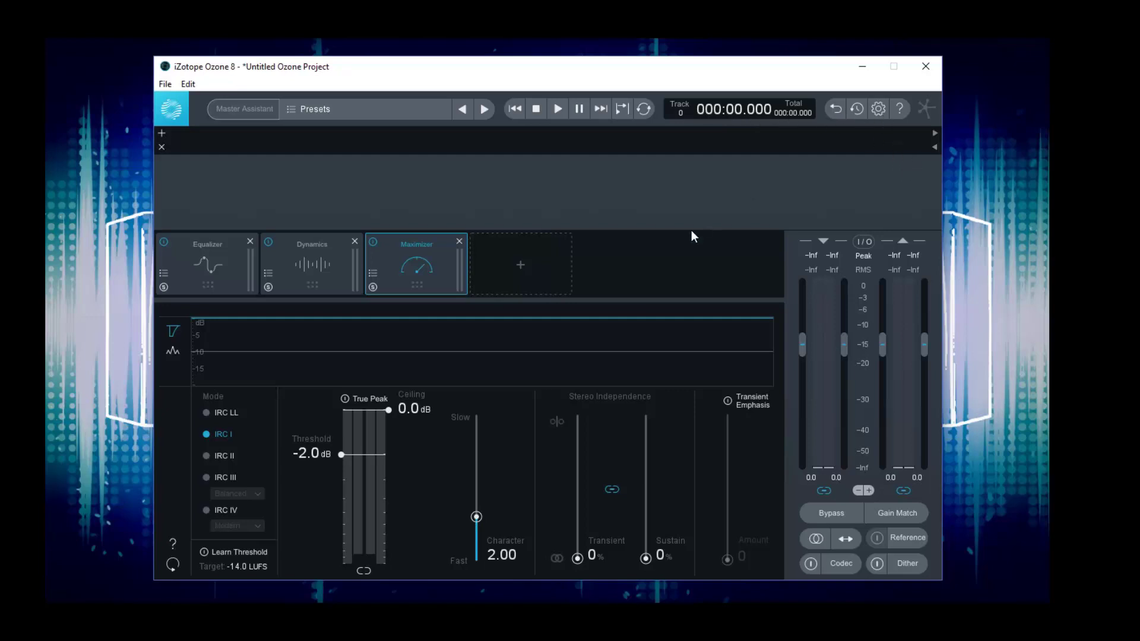
Review the Audio Devices settings and the general Ozone 8 preferences, closing both without changes
click(165, 84)
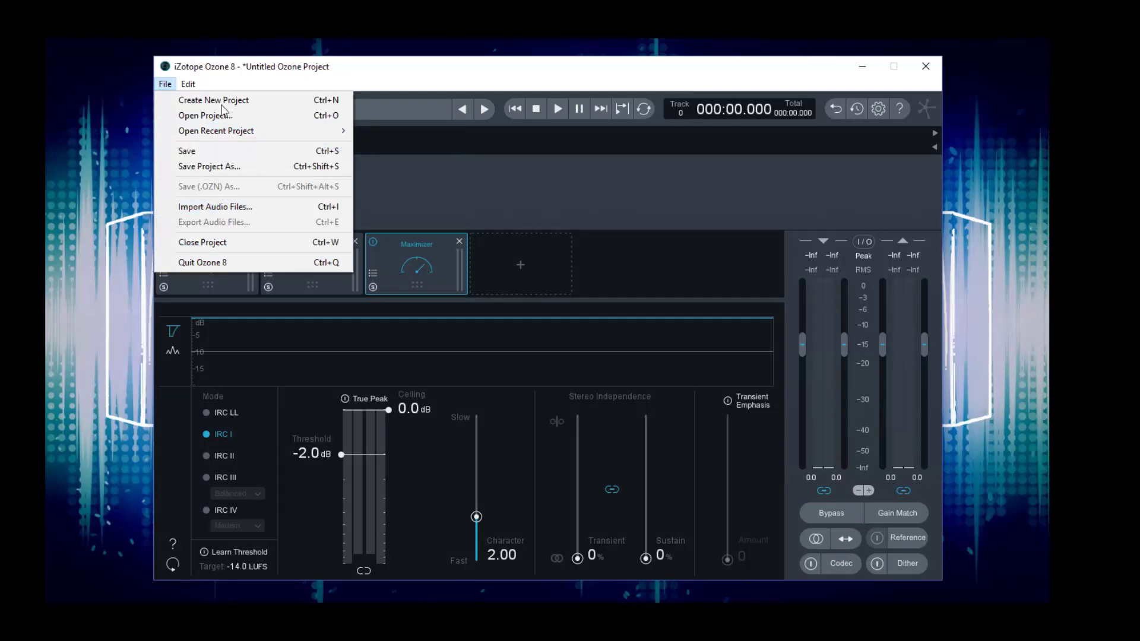
mouse_move(188, 84)
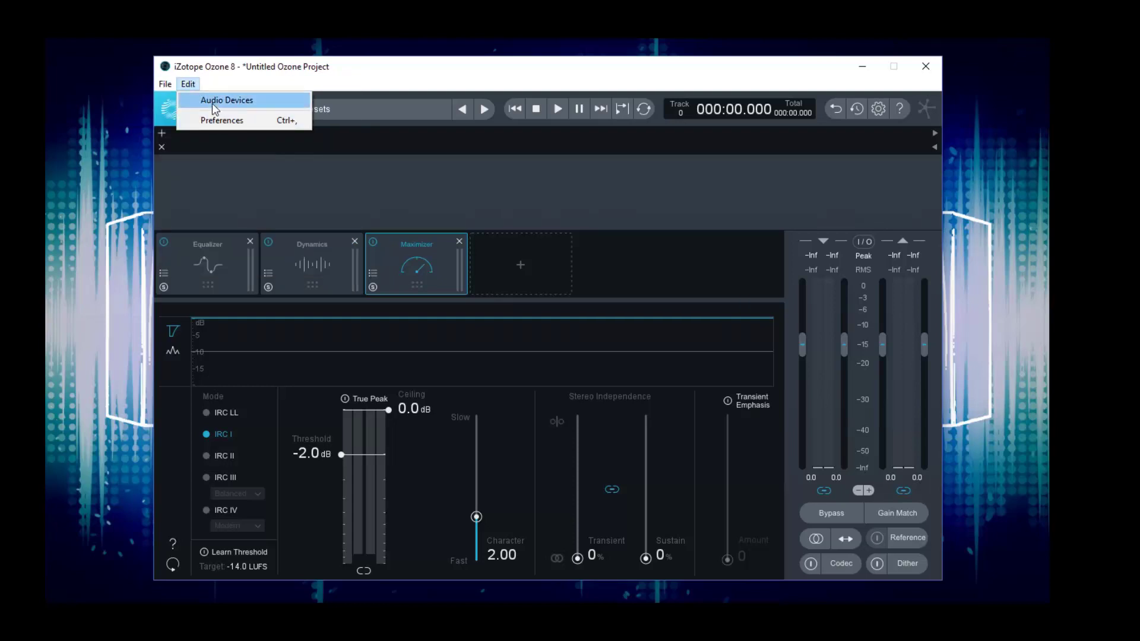
click(215, 102)
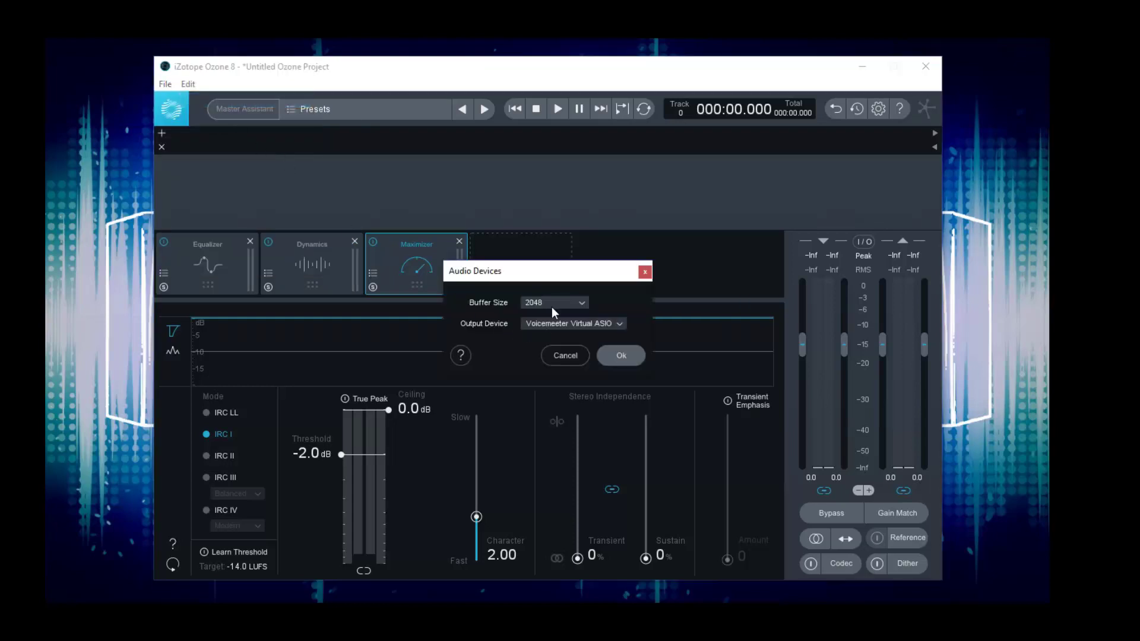
click(565, 355)
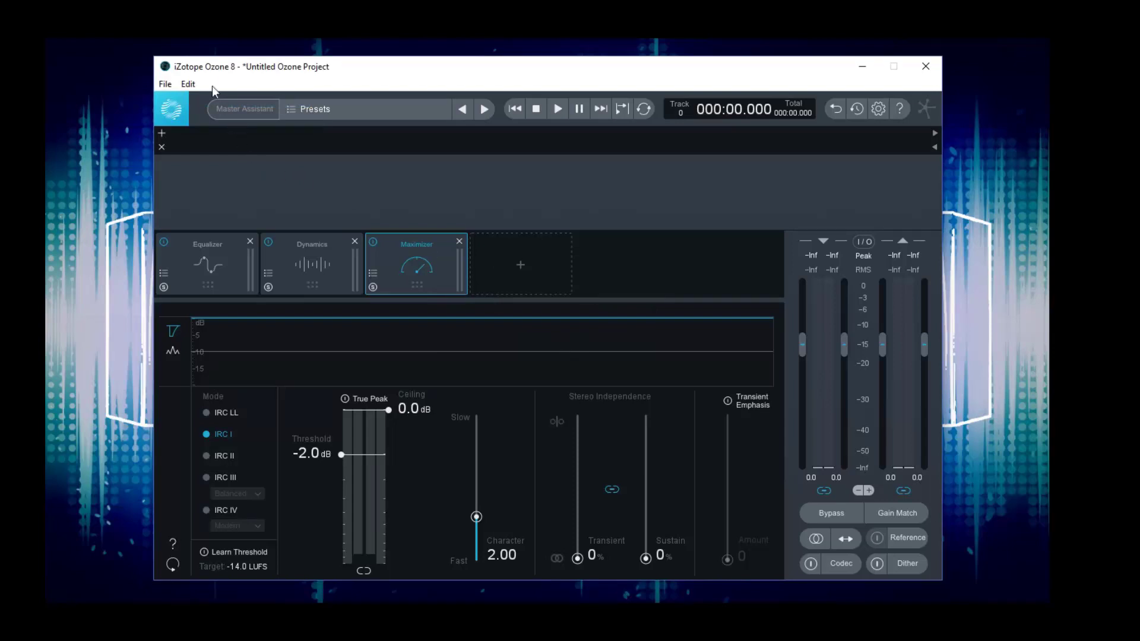
click(189, 83)
click(215, 120)
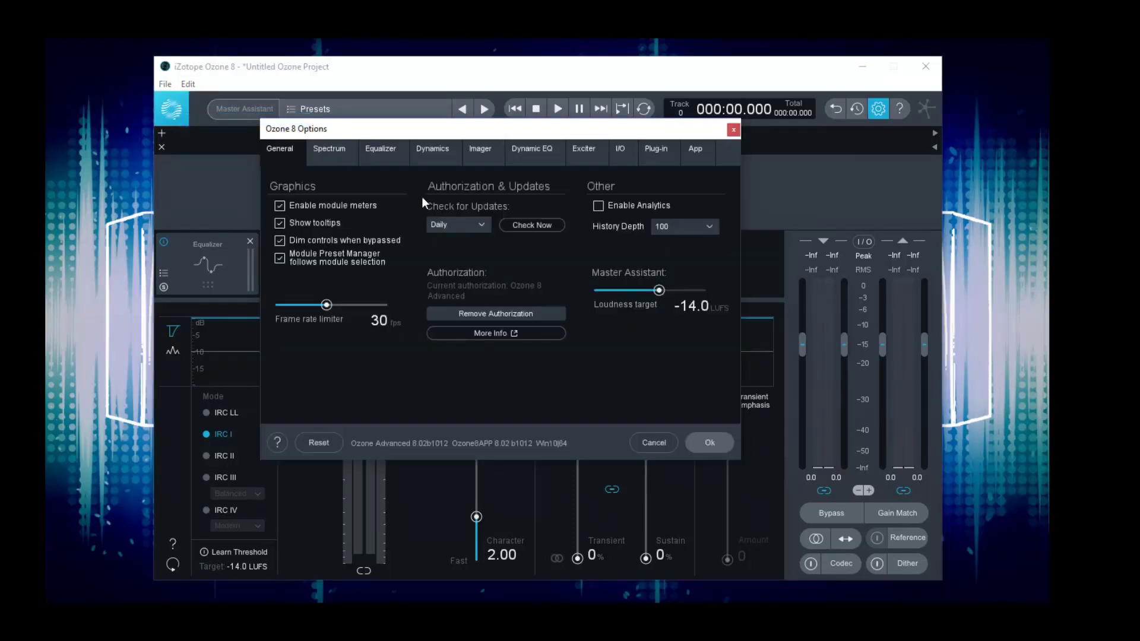
click(732, 130)
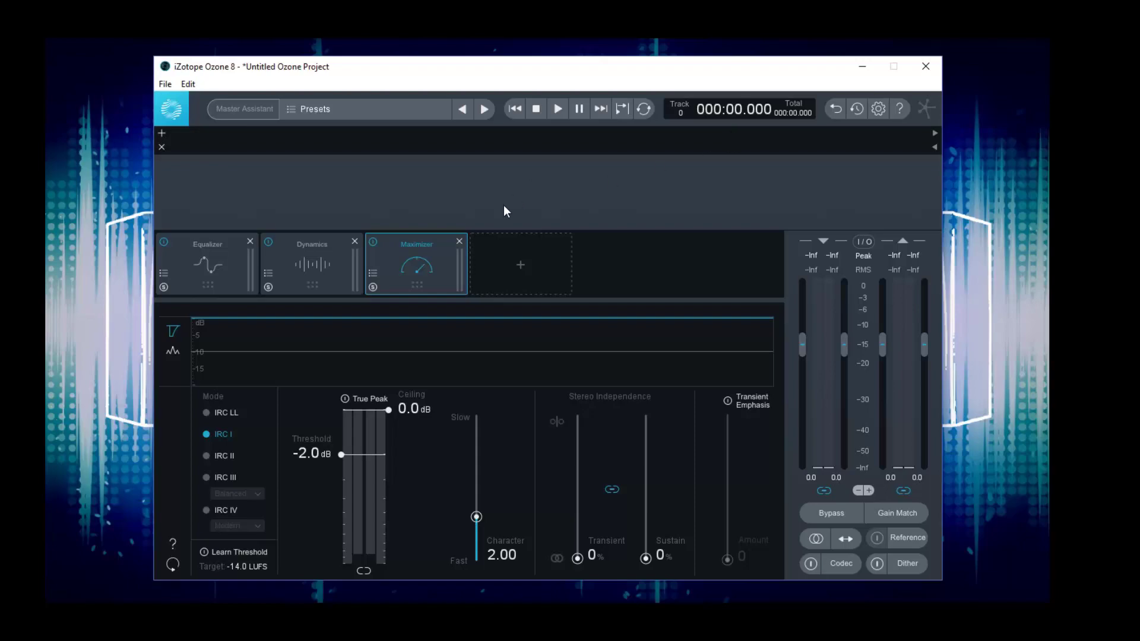
Import the unmastered "Come On Baby" WAV file from the Public folder on the NAS into the project
click(165, 84)
click(205, 205)
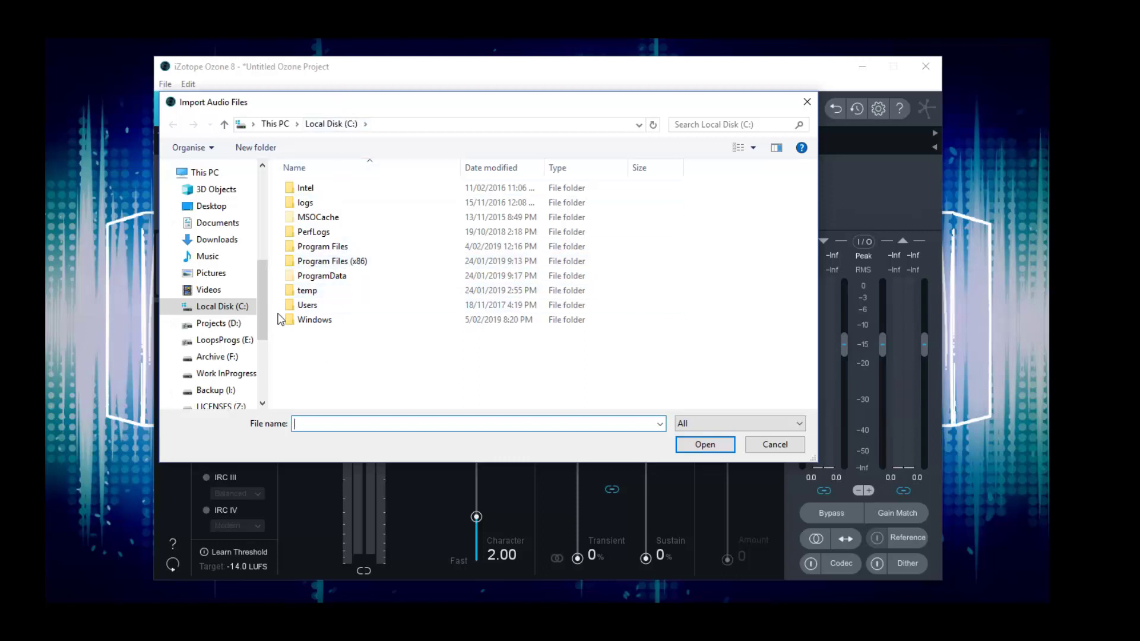
click(234, 327)
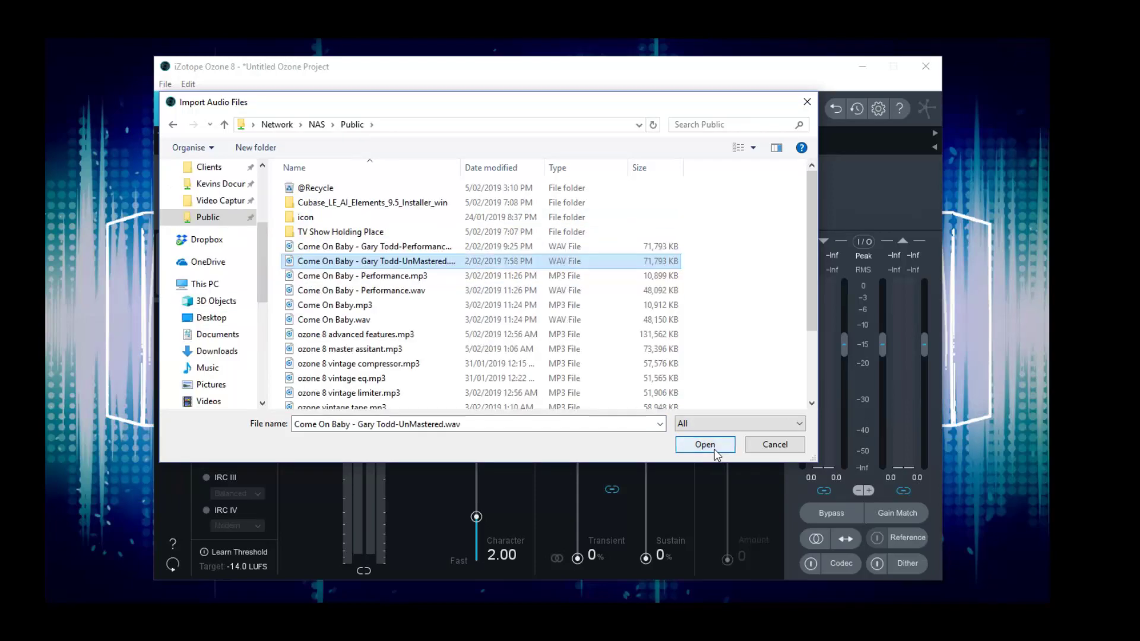
click(709, 444)
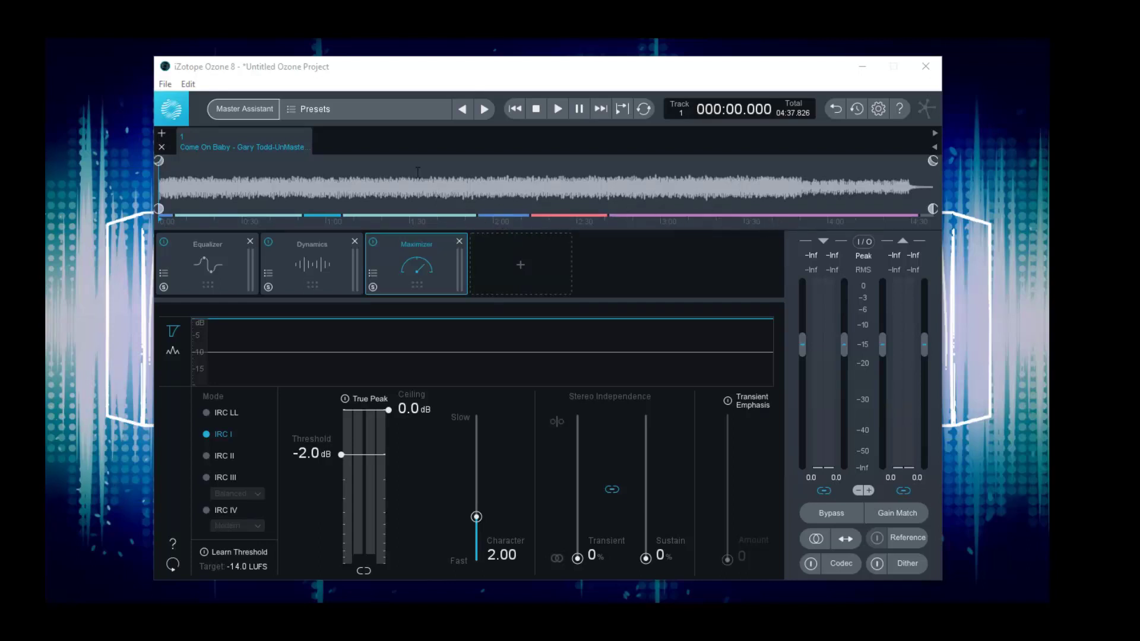
Import the unmastered "So In Love With You" WAV file from the Public folder as a second track
click(167, 84)
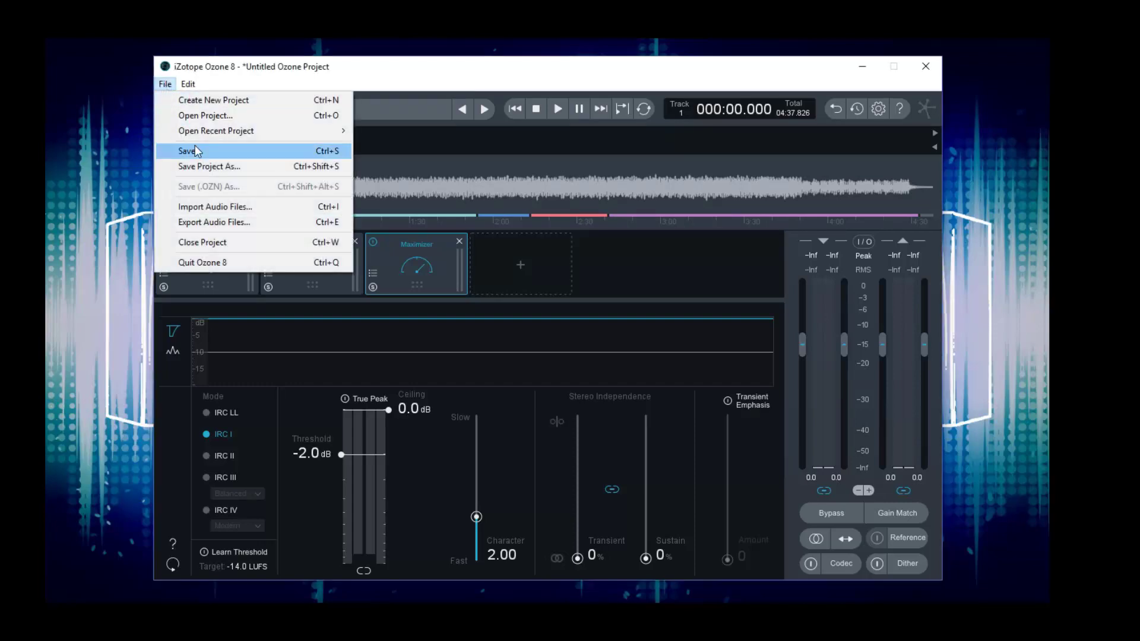
click(237, 208)
scroll(392, 332, down, 2)
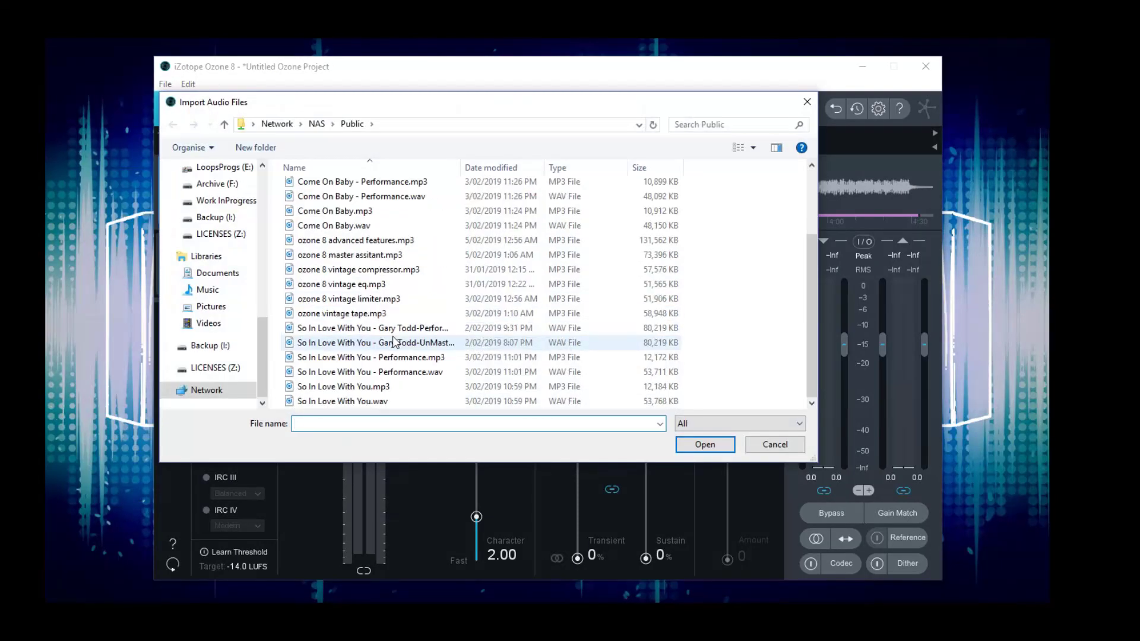
click(400, 345)
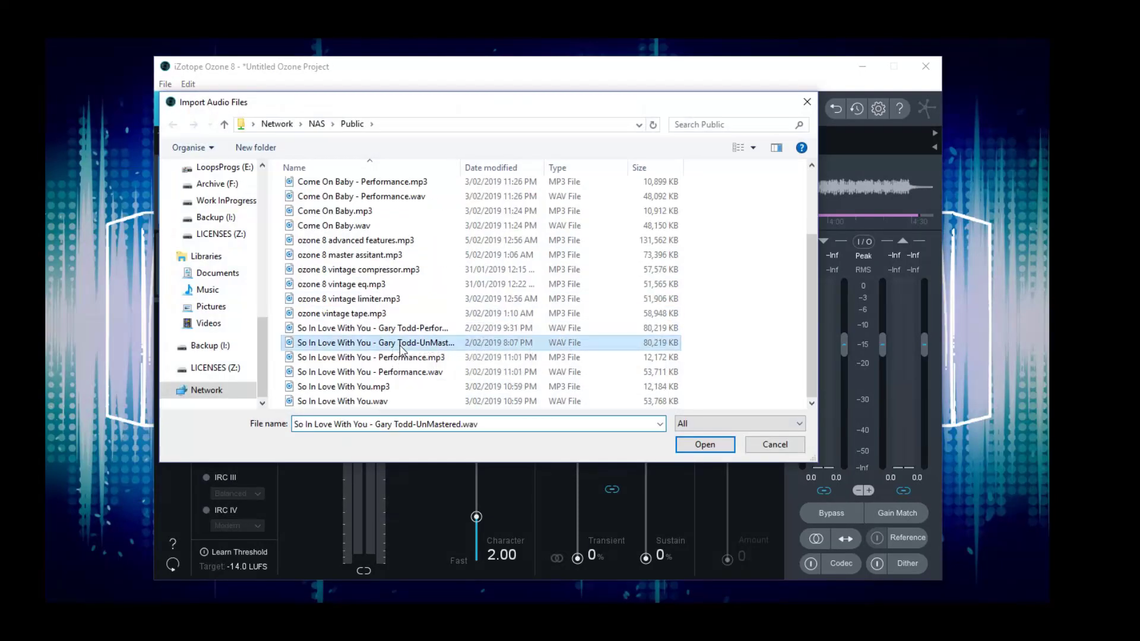
click(696, 450)
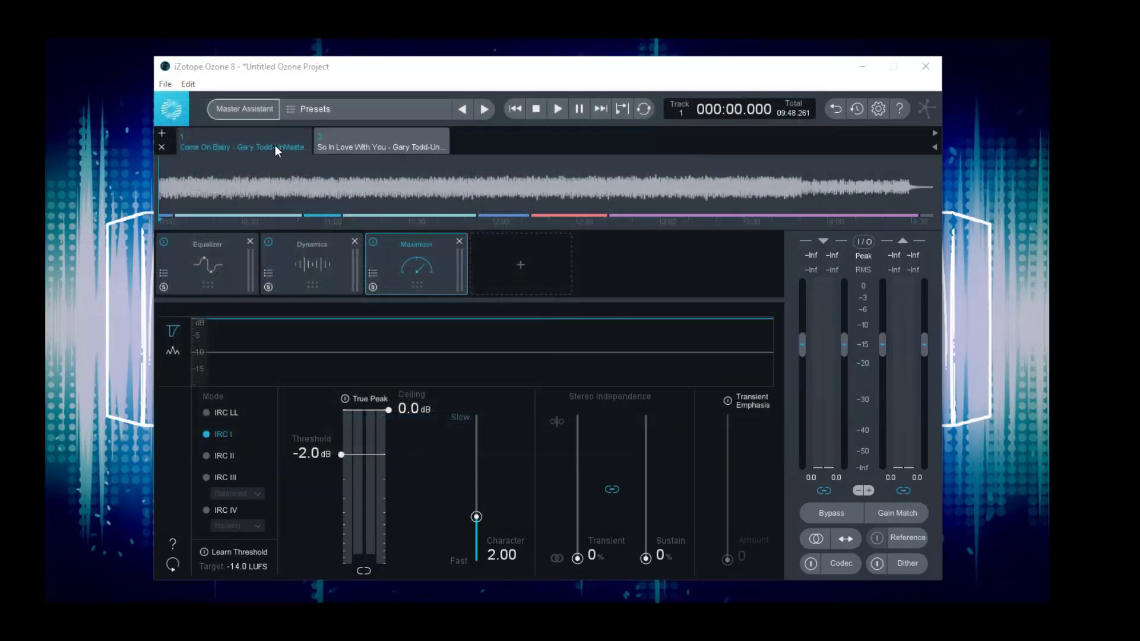
Compare the waveforms and module chains of the two imported tracks, ending on "Come On Baby"
click(357, 145)
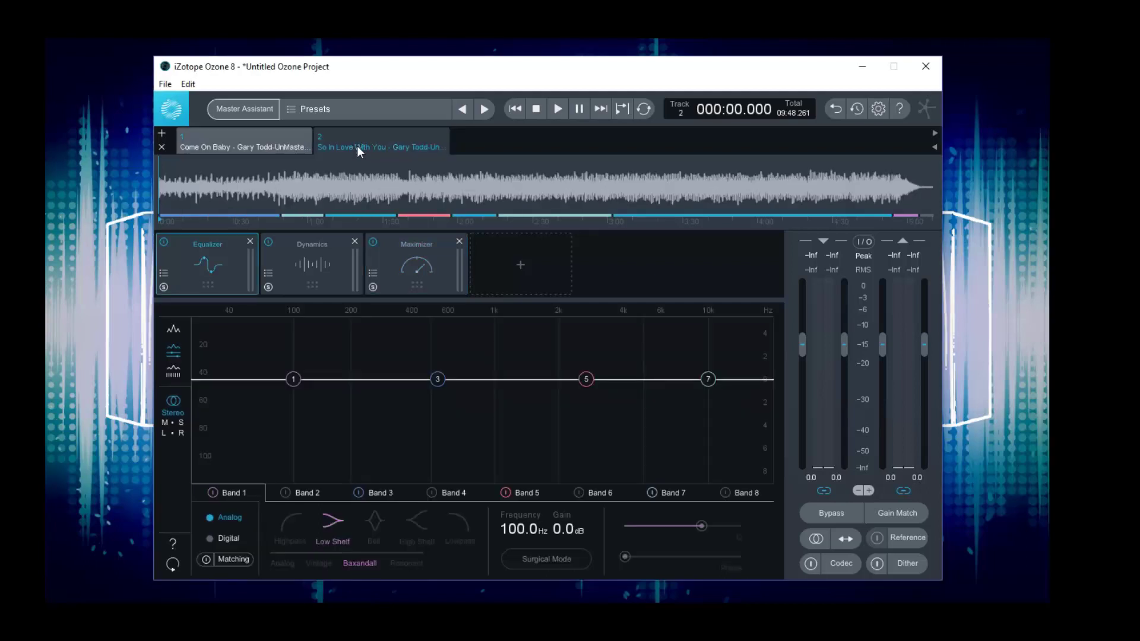
click(269, 143)
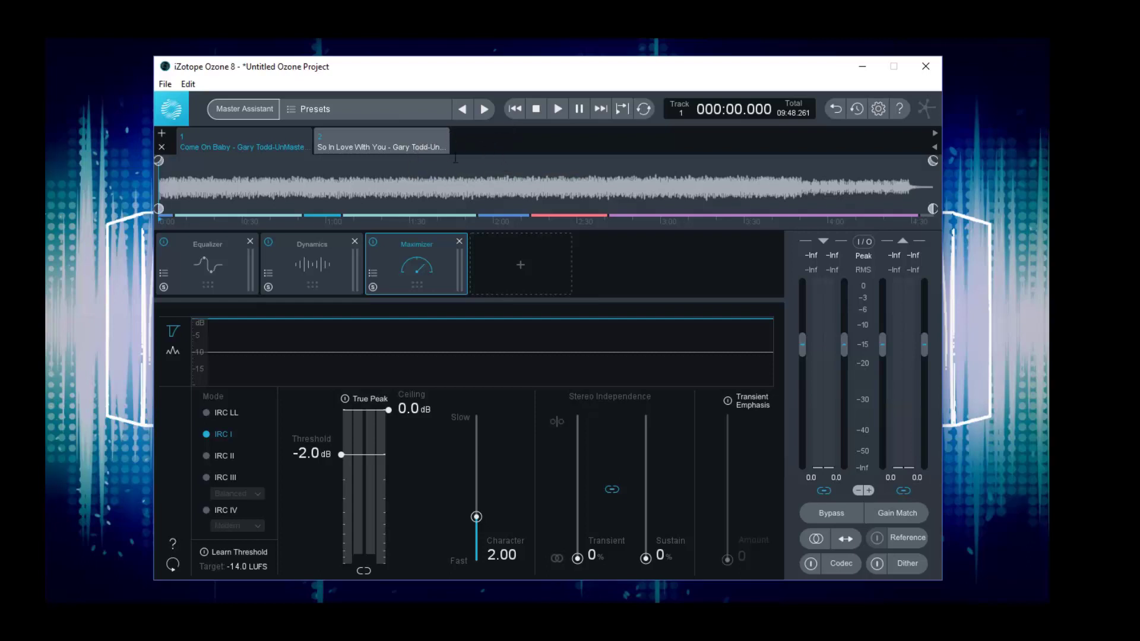
click(344, 148)
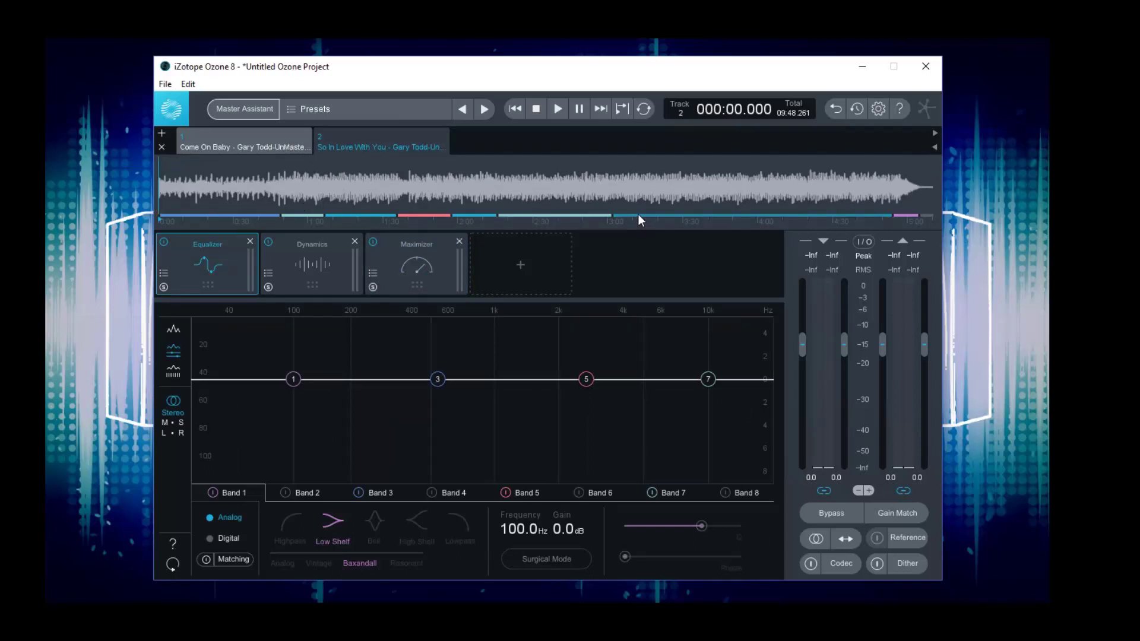
click(256, 144)
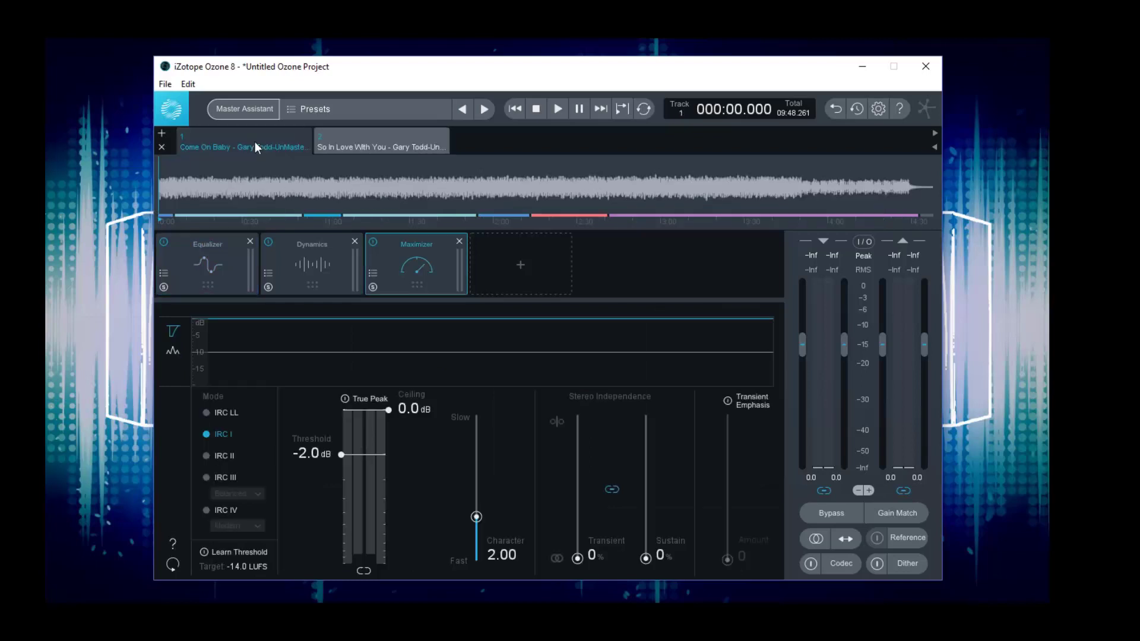
Open the audio export settings for the current track and examine the sample rate, bit depth and format choices
click(165, 84)
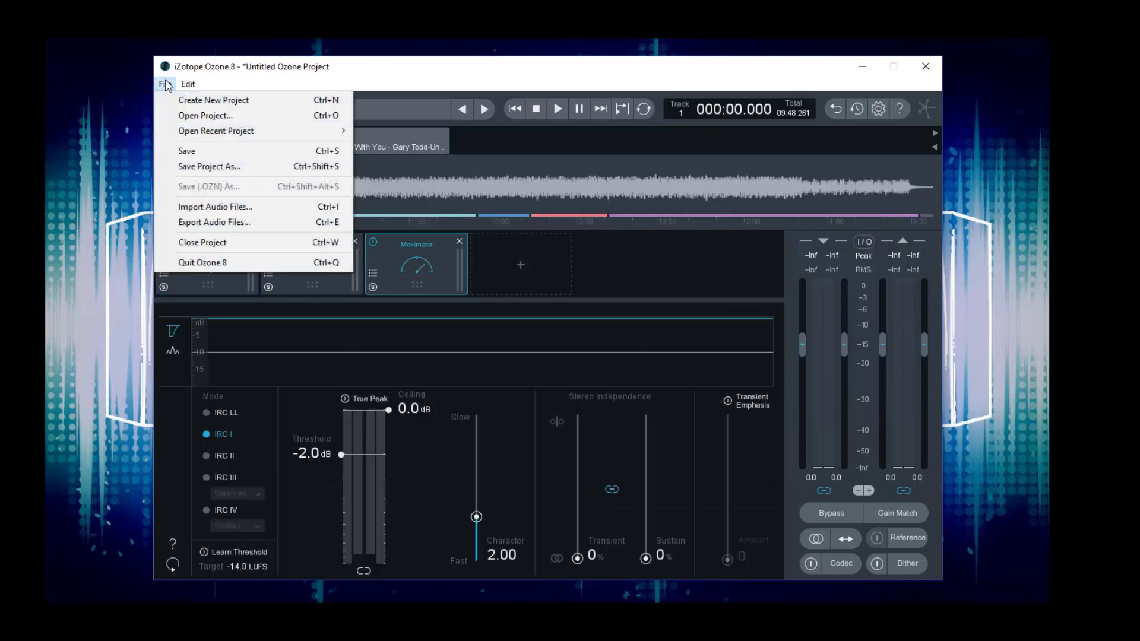
click(210, 223)
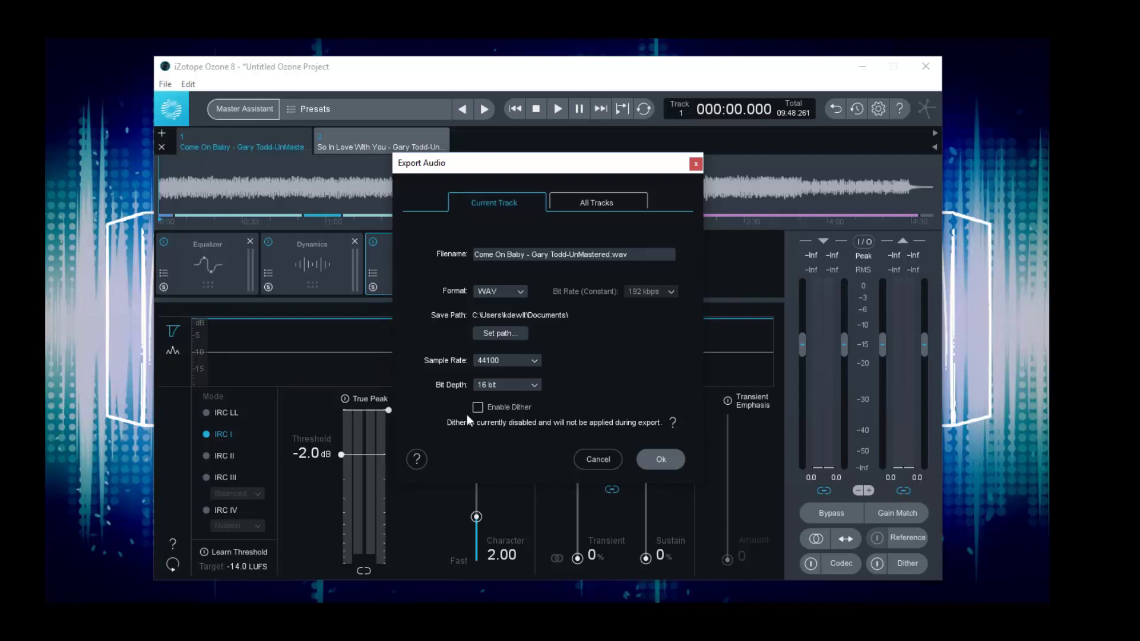
click(530, 361)
click(531, 360)
click(530, 382)
click(530, 382)
click(508, 293)
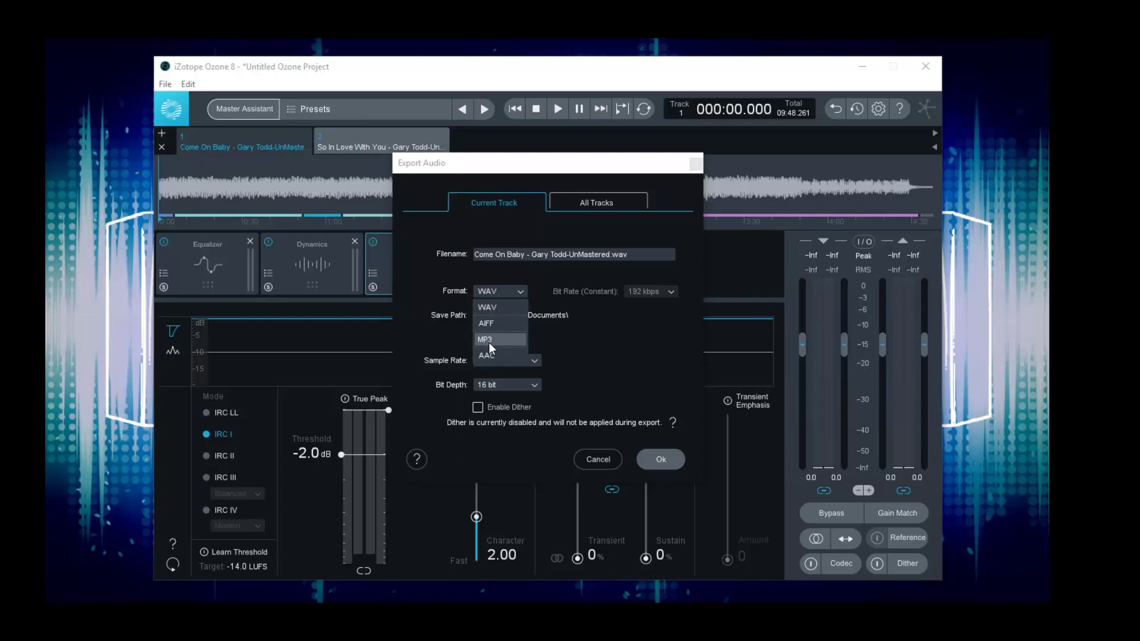
click(513, 297)
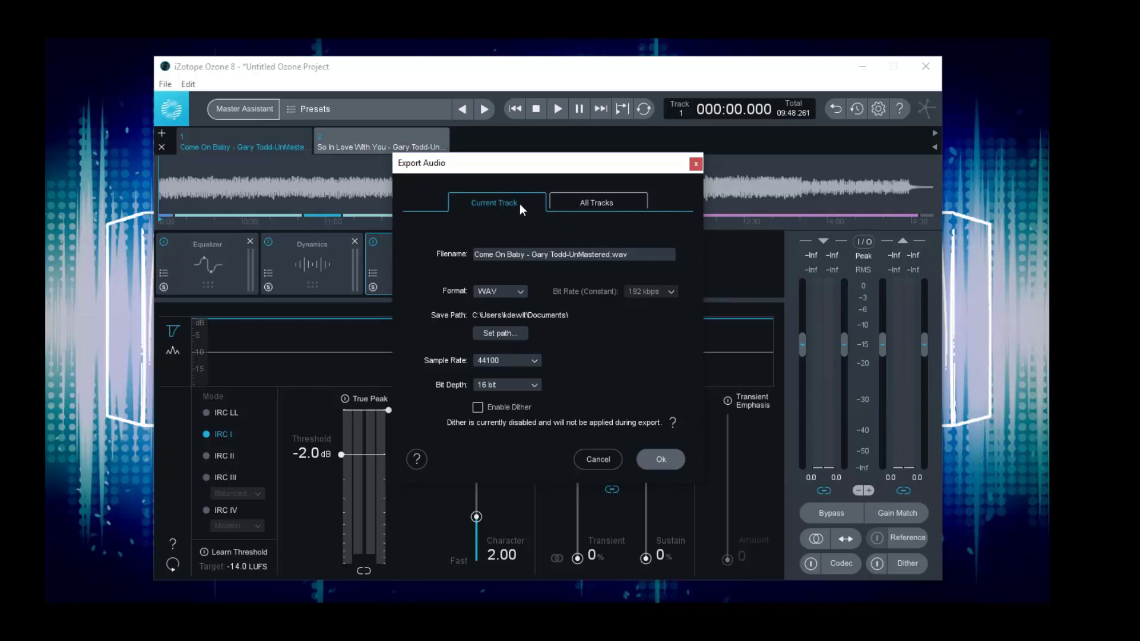
Switch the export to all tracks and append the text "test" after the file names
click(573, 212)
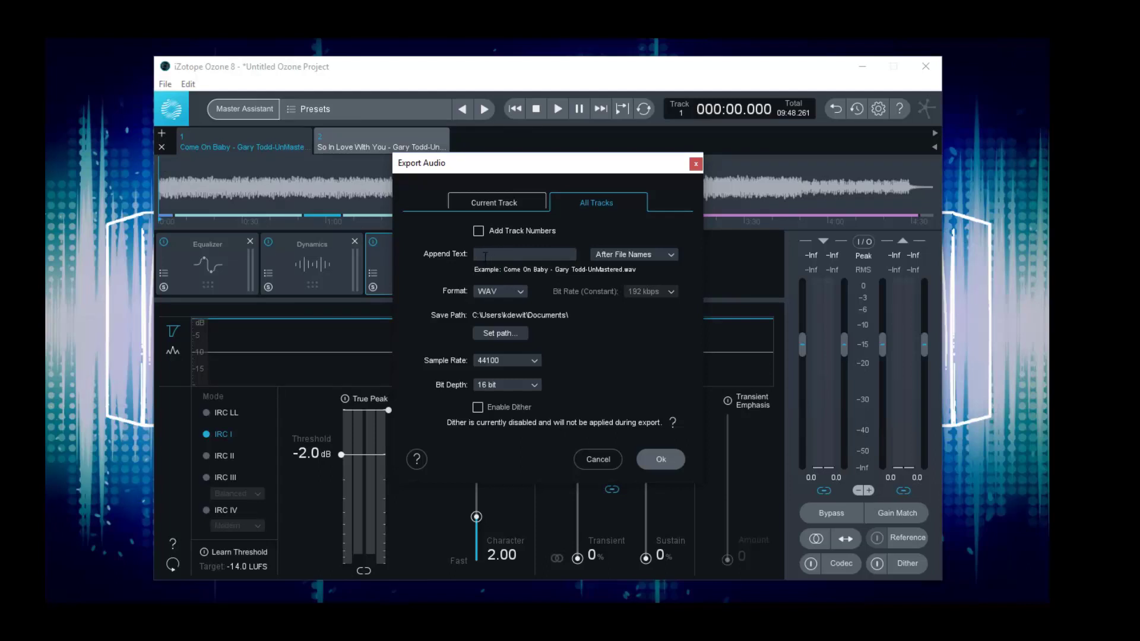
click(486, 257)
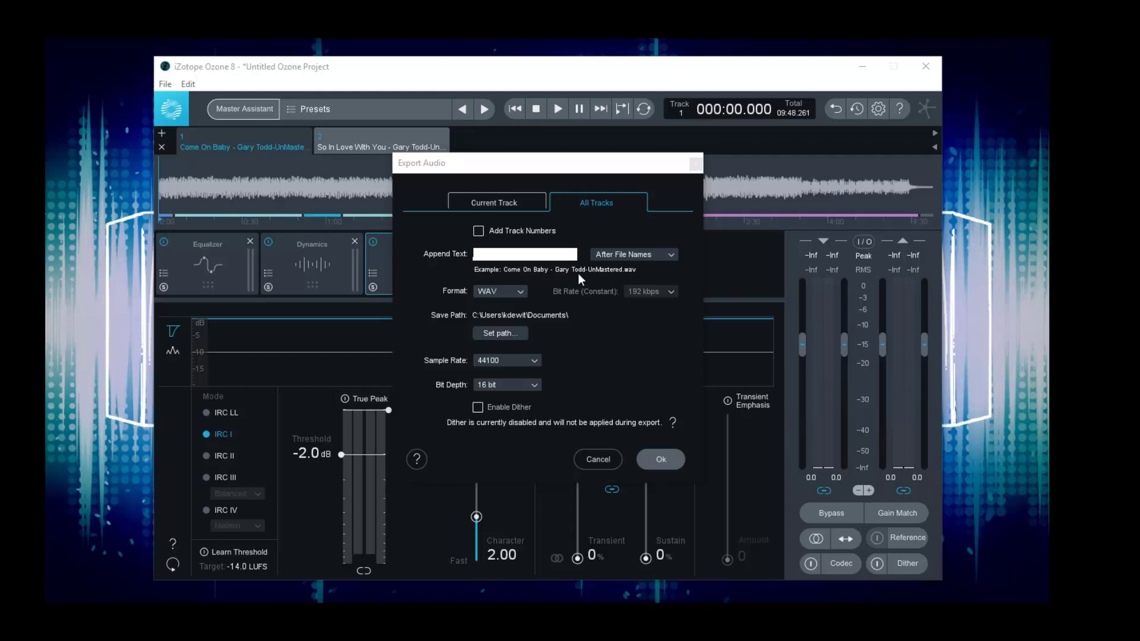
text(test)
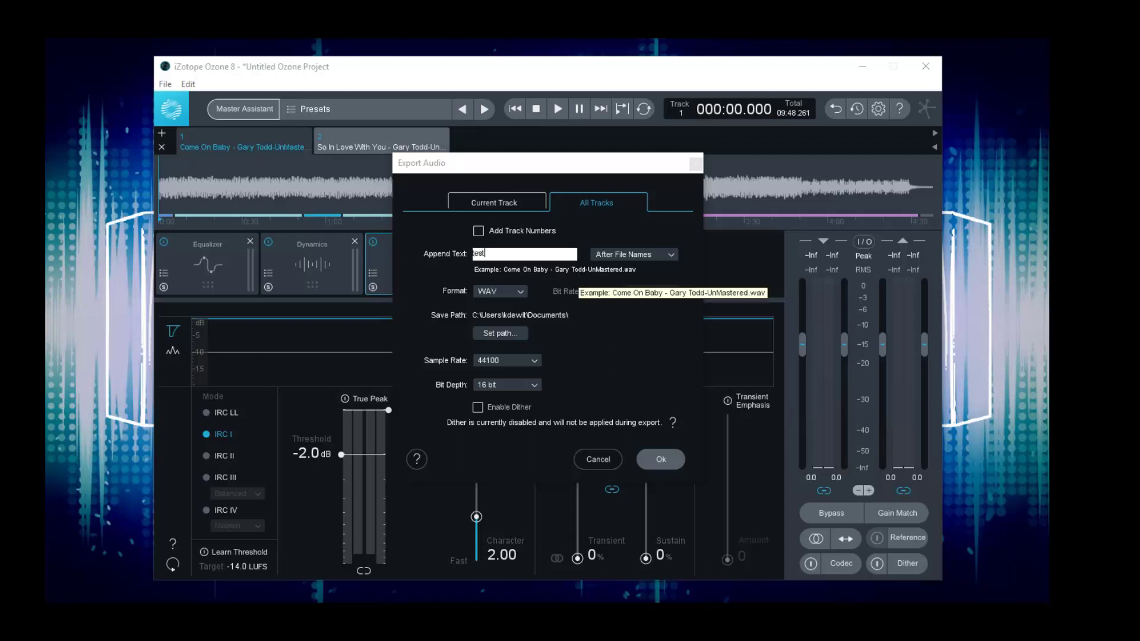
click(552, 268)
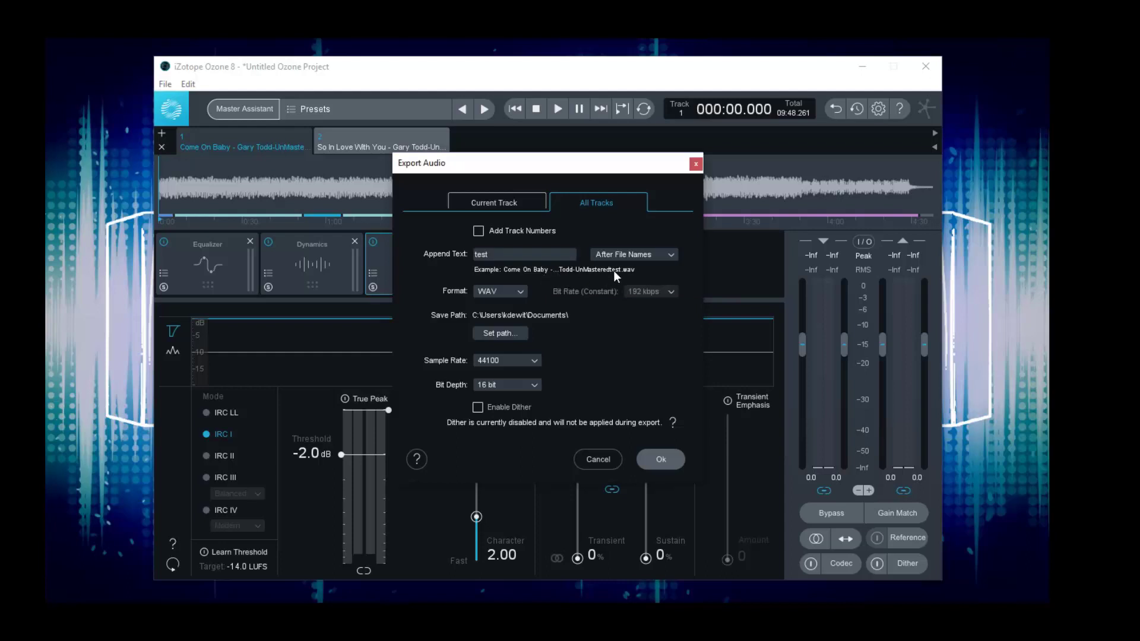
Try placing the appended text before the file names, and return its position to After File Names
drag(500, 254, 470, 253)
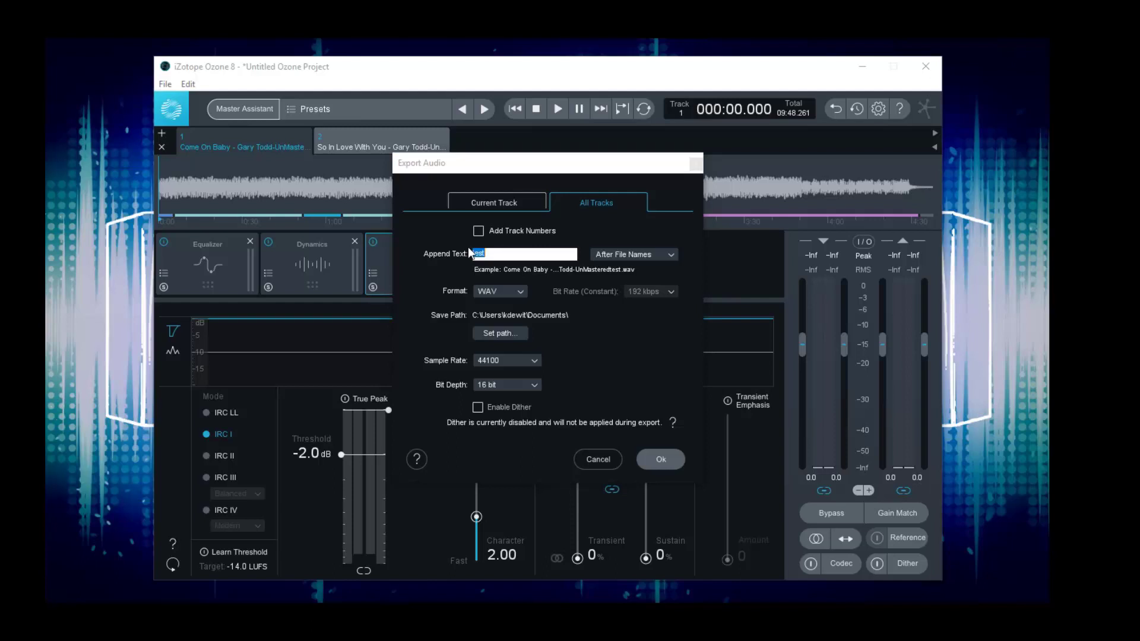
click(614, 255)
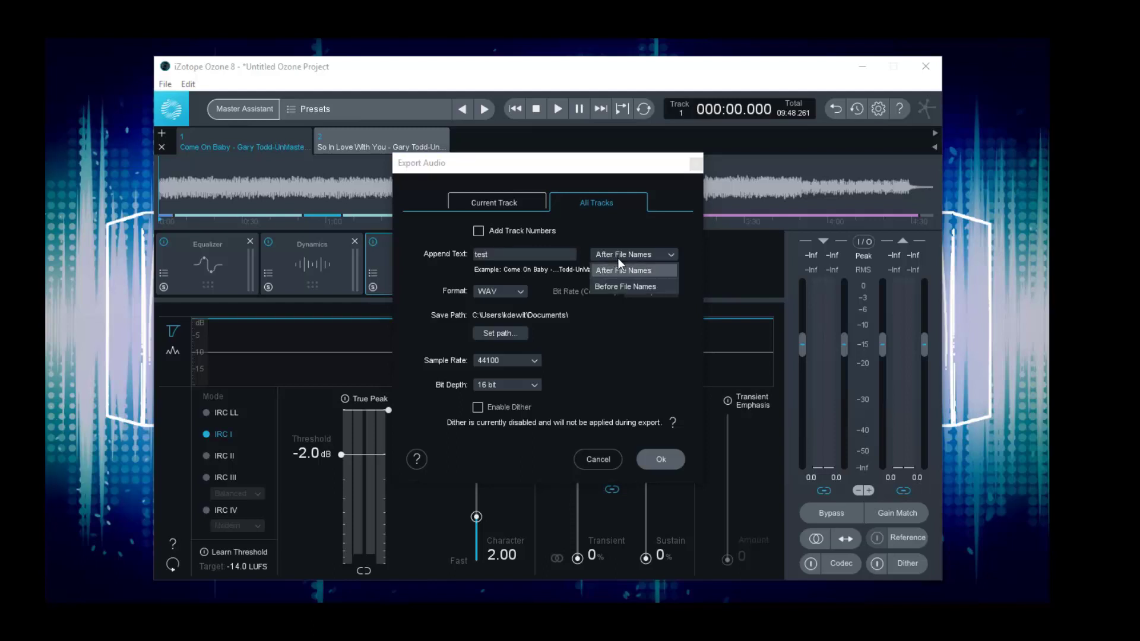
click(622, 287)
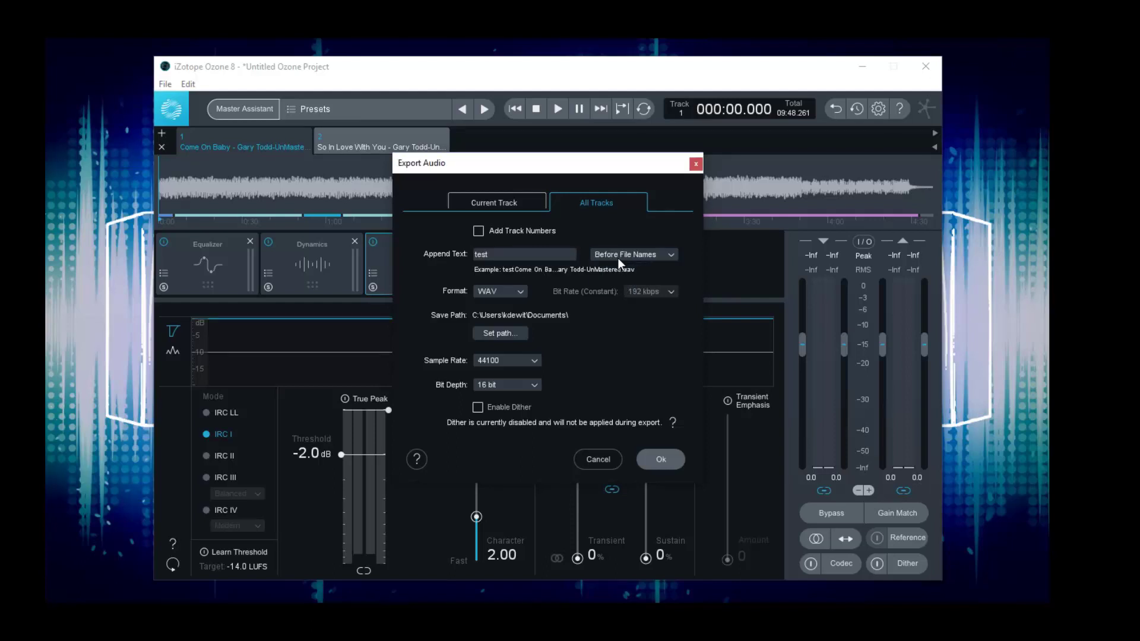
click(618, 258)
click(619, 275)
Clear the append text and close the export settings without exporting
drag(490, 254, 464, 248)
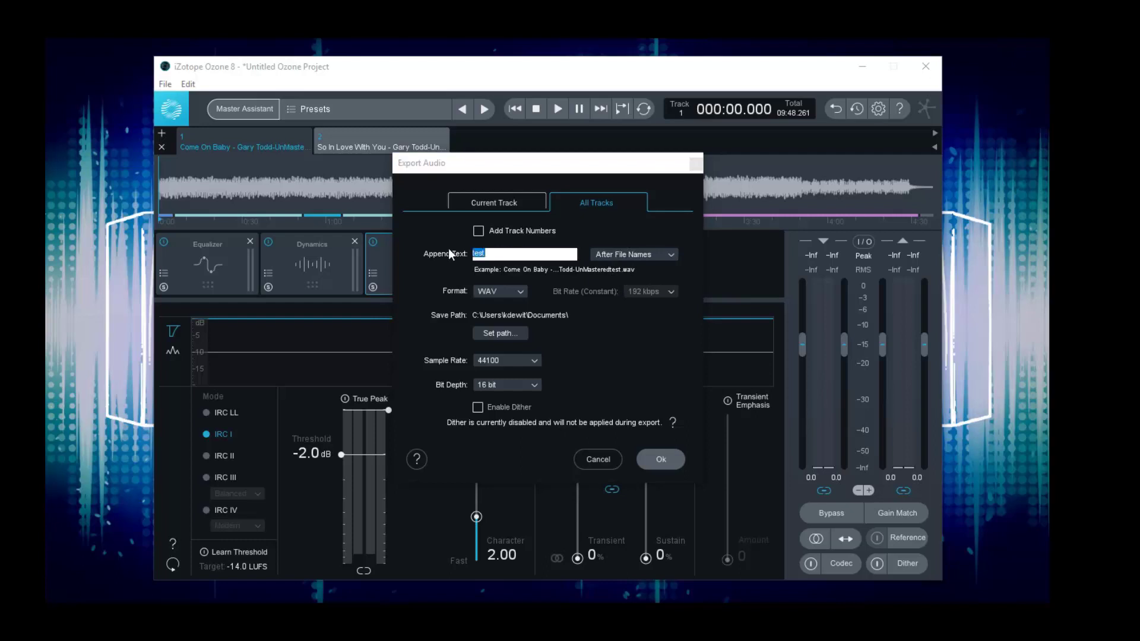
key(BackSpace)
click(588, 230)
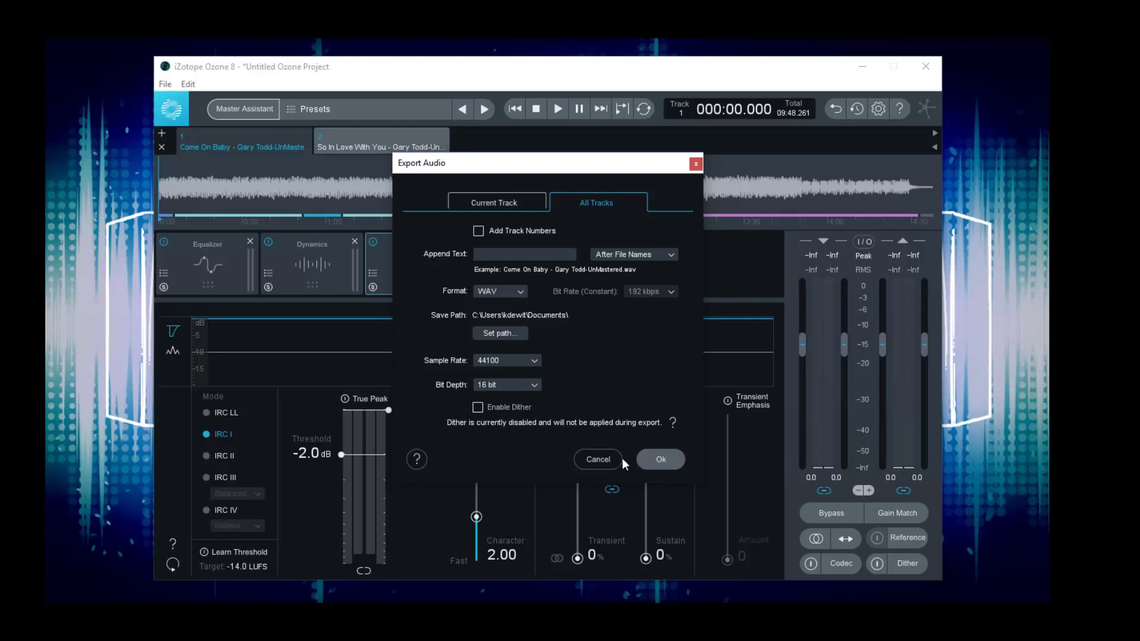
click(588, 458)
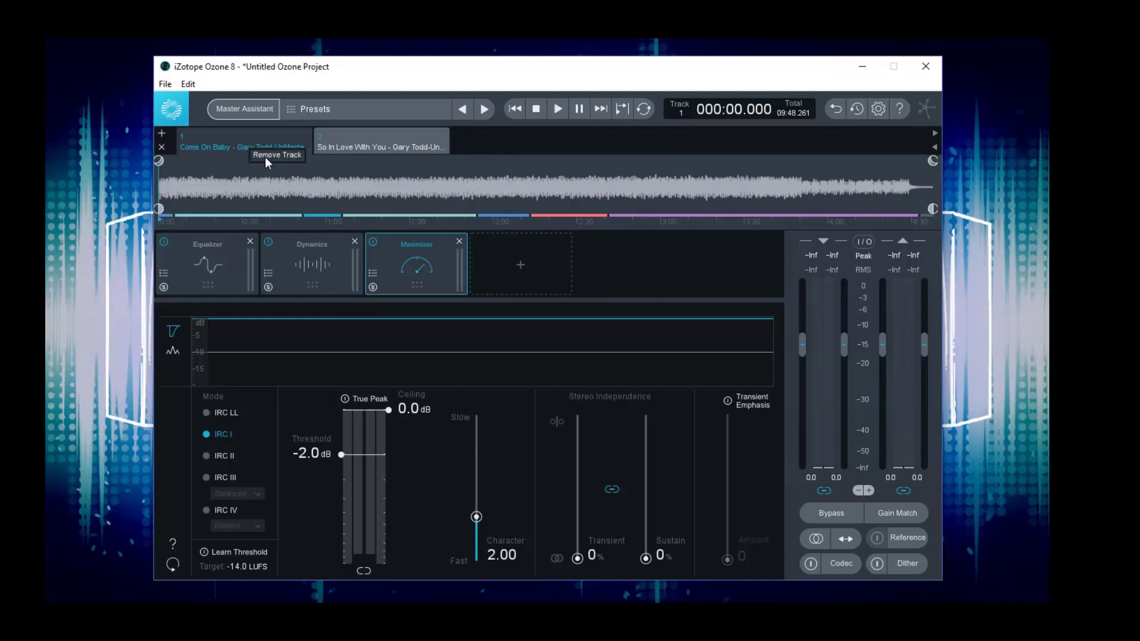
click(167, 86)
click(168, 86)
click(162, 133)
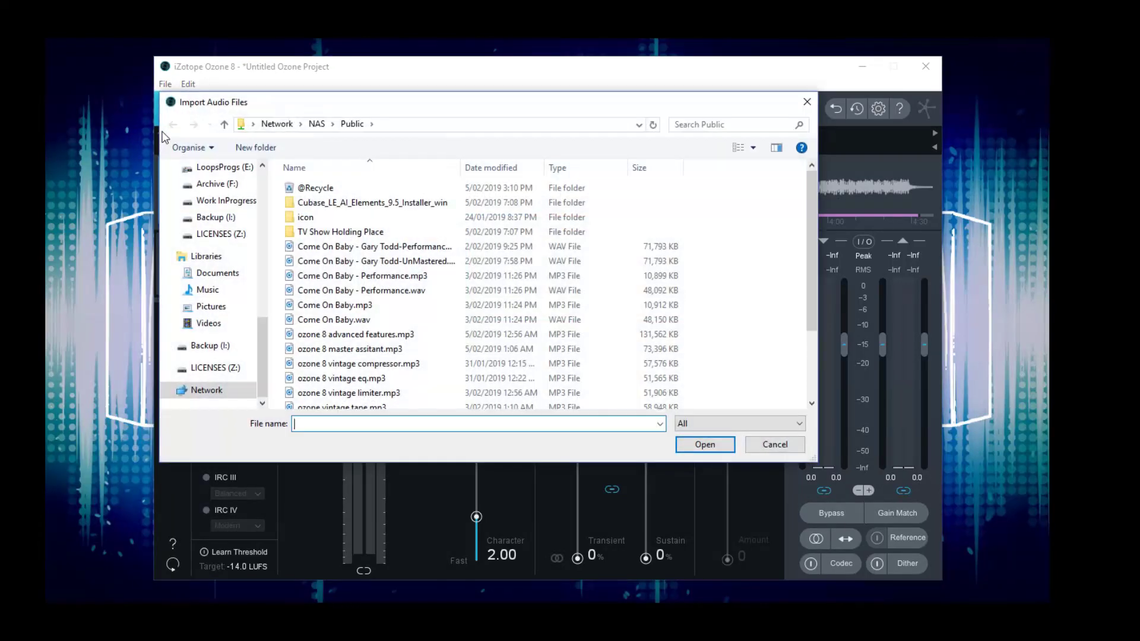
click(754, 451)
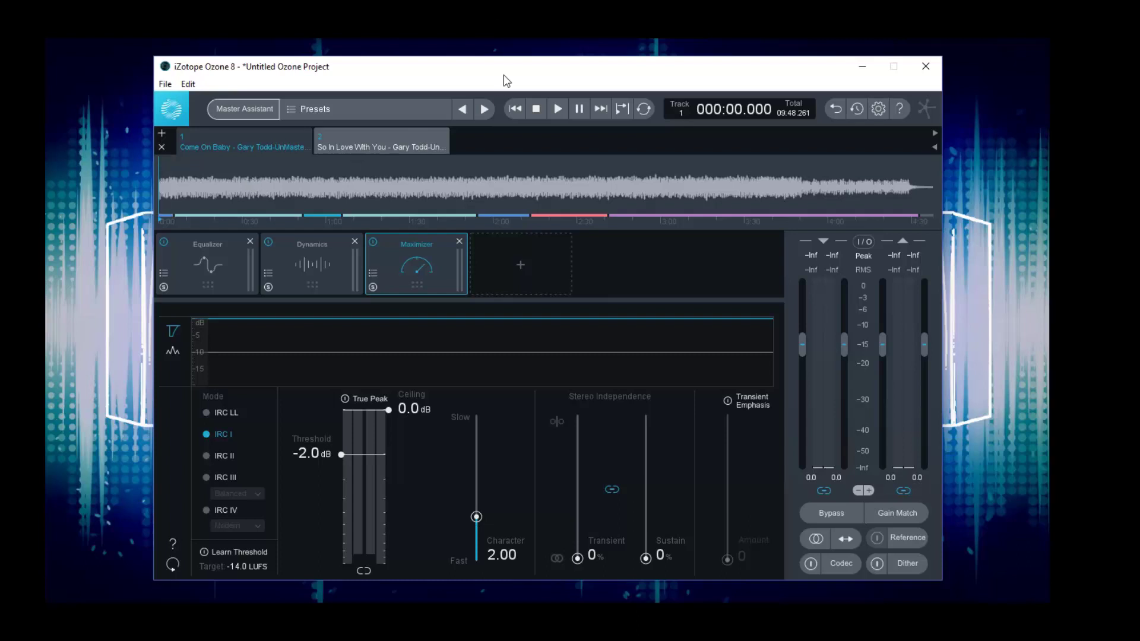
Play "Come On Baby", lower both output gain channels to about -11.5 dB and stop playback
click(555, 111)
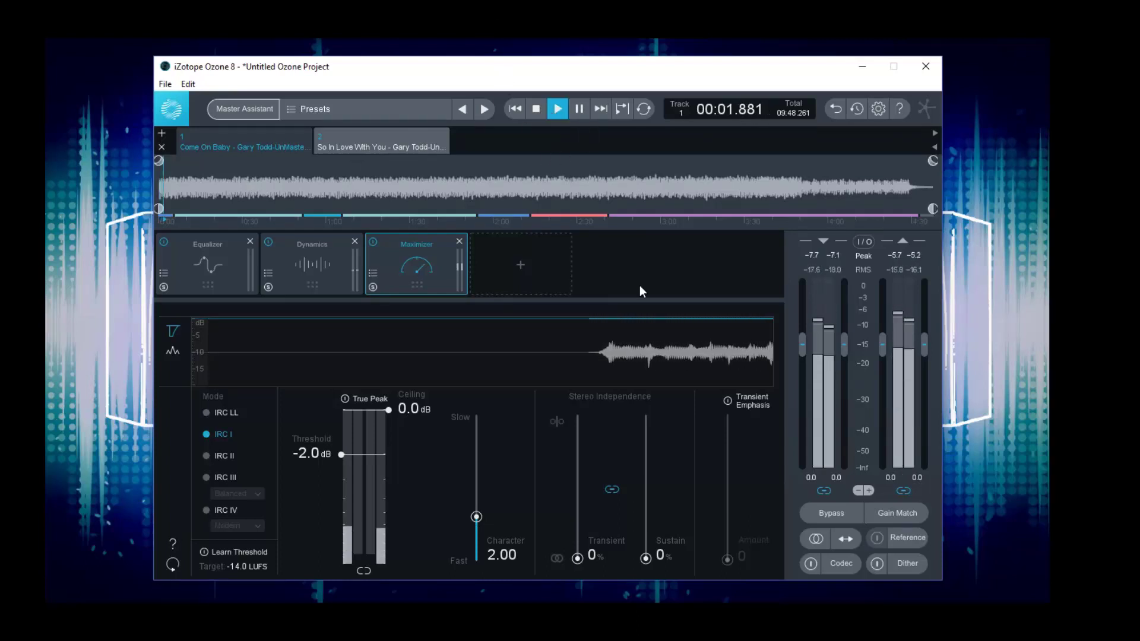
drag(882, 346, 877, 414)
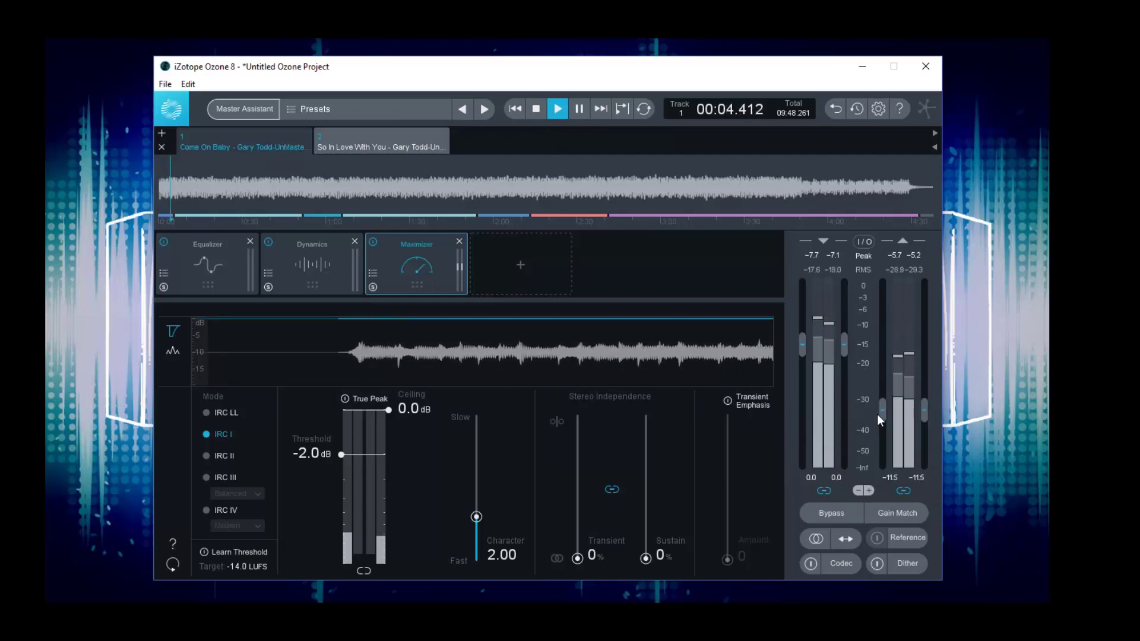
click(534, 109)
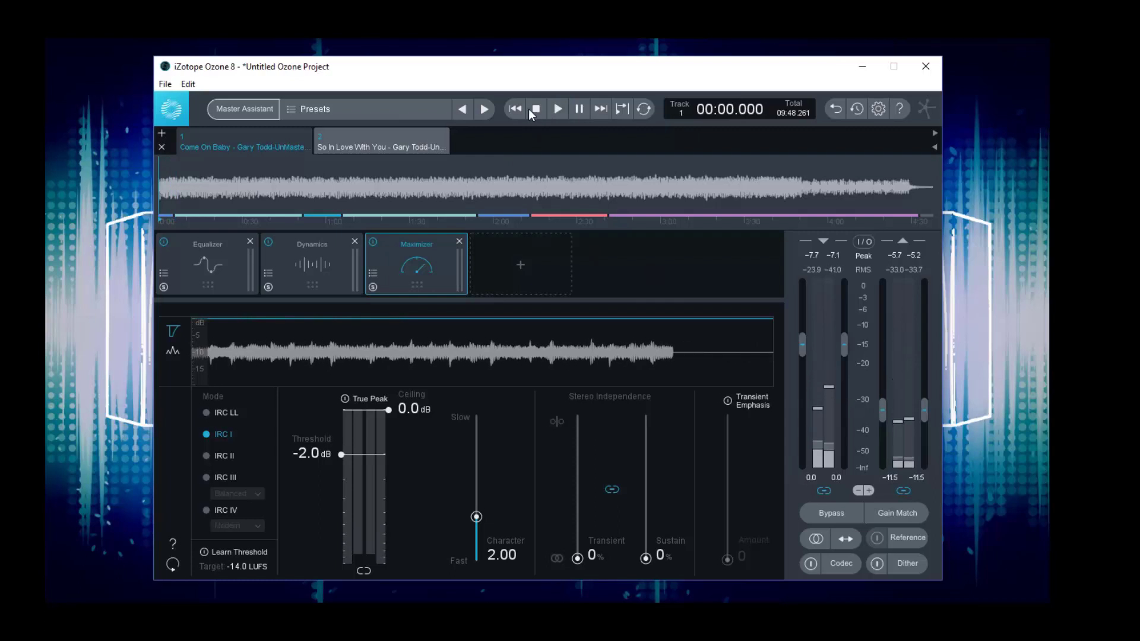
Skip to "So In Love With You" and try looping its colour-coded song sections, ending on the red section
click(599, 109)
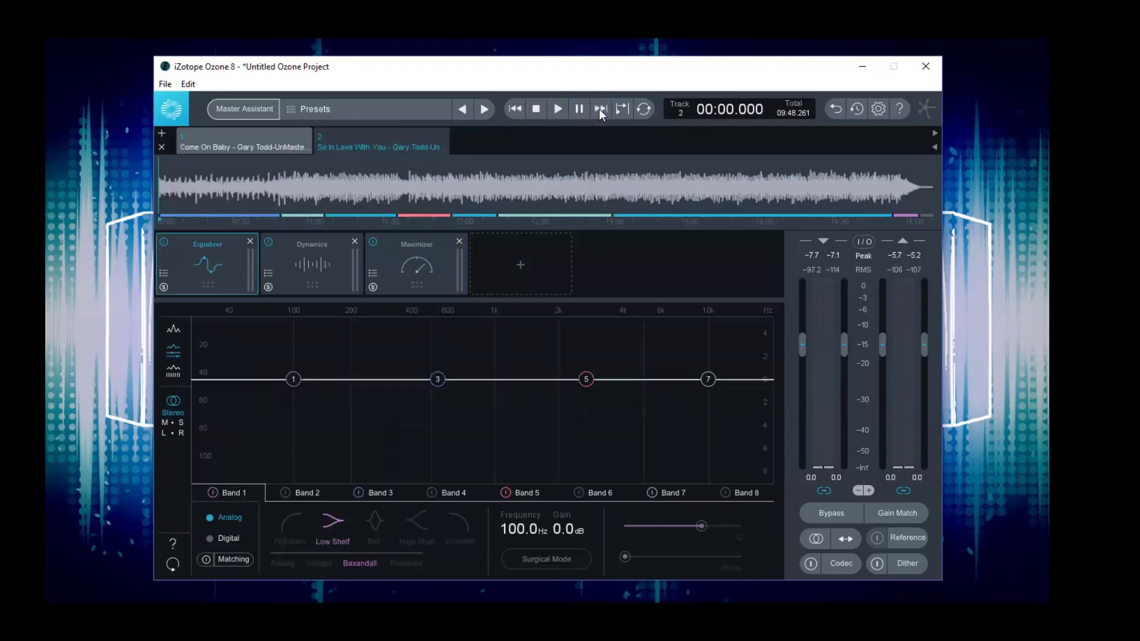
click(284, 177)
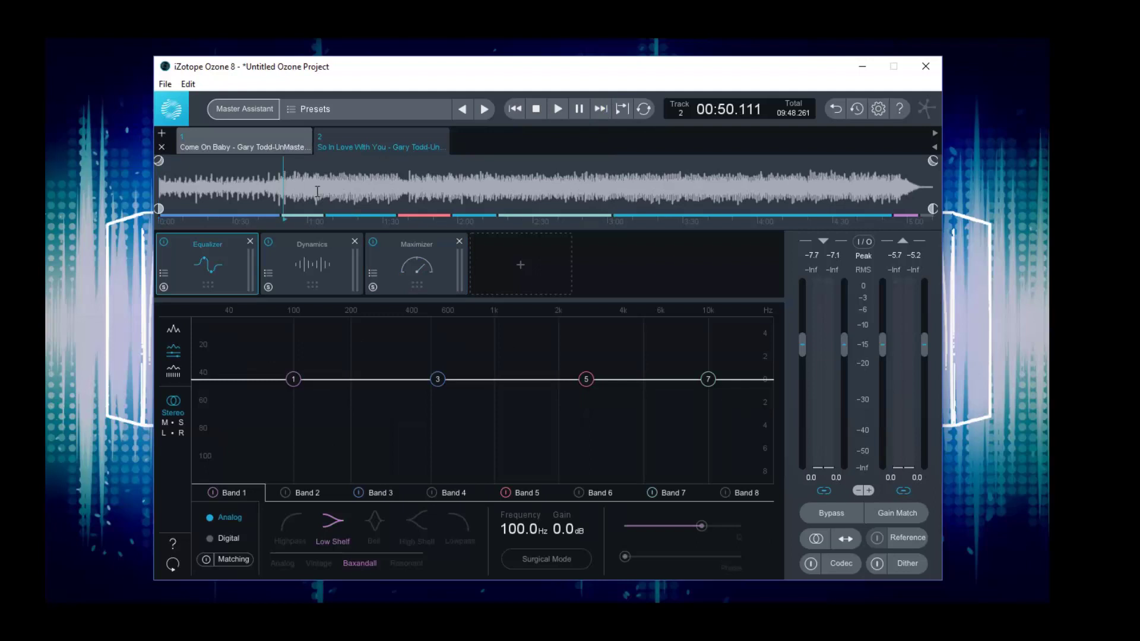
click(366, 186)
click(410, 189)
click(416, 216)
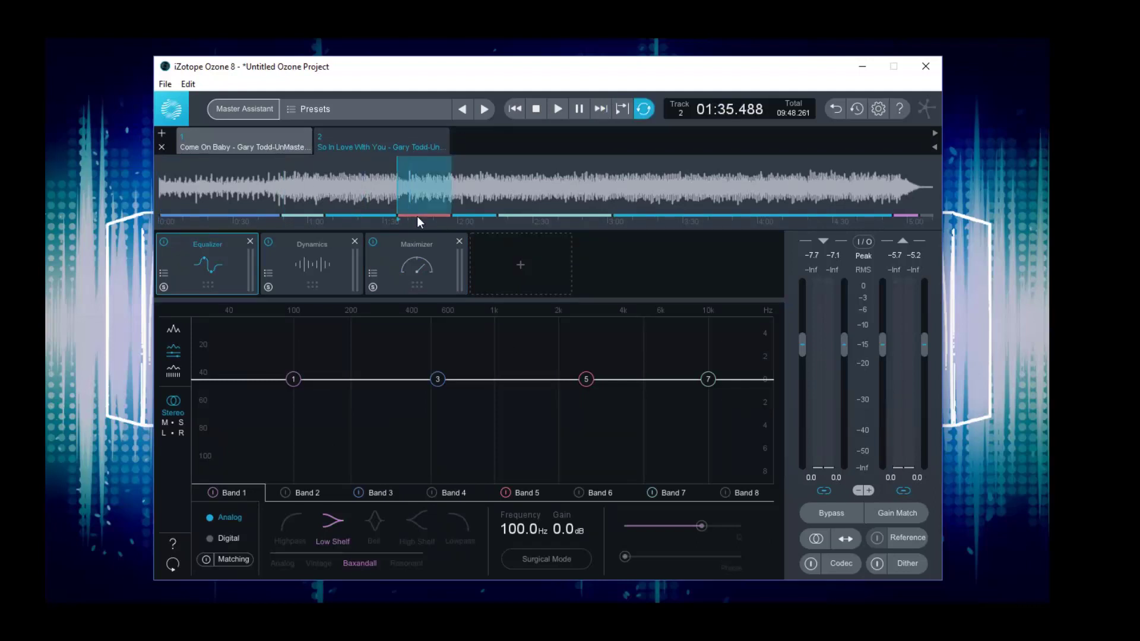
click(376, 215)
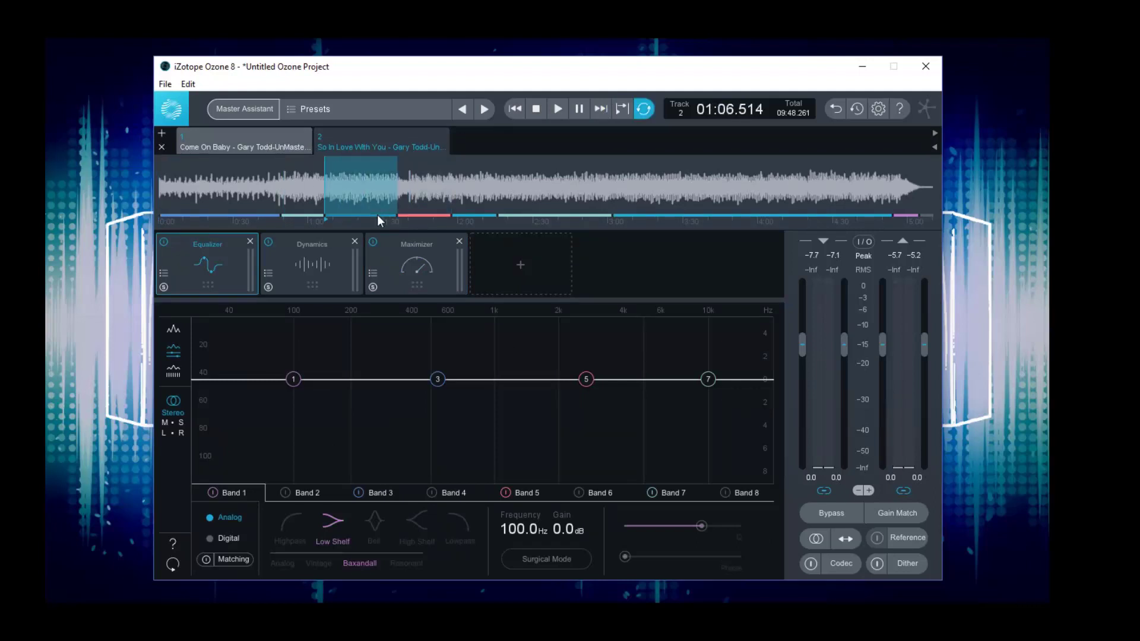
click(415, 215)
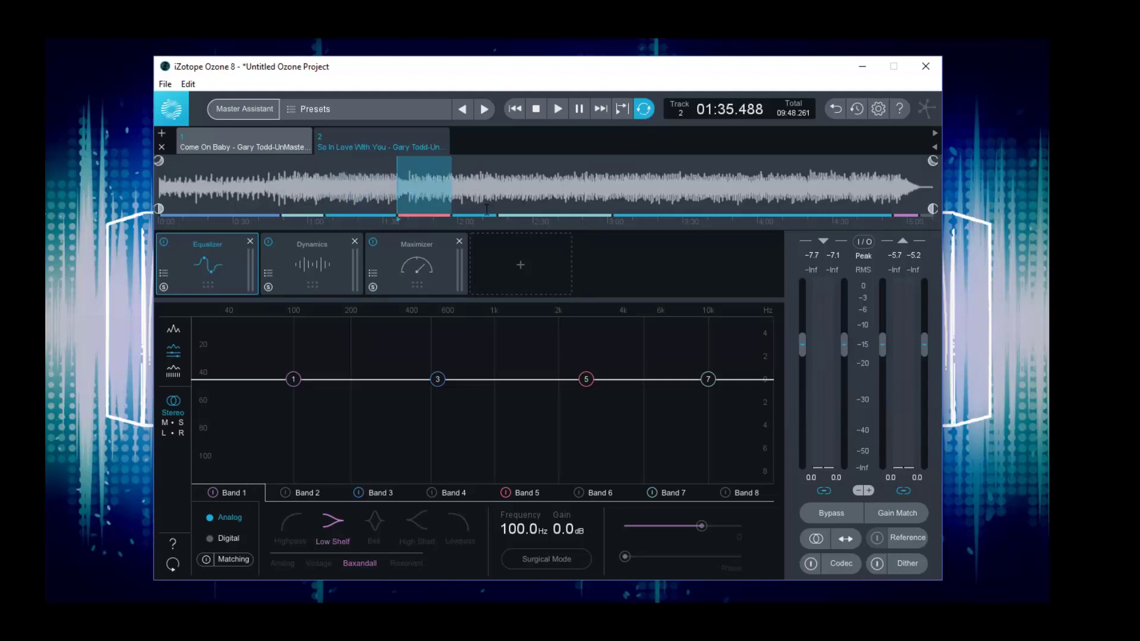
Clear the loop, play "So In Love With You" from about 2:54.9 and lower its output gain to about -11.1 dB
click(481, 201)
click(531, 201)
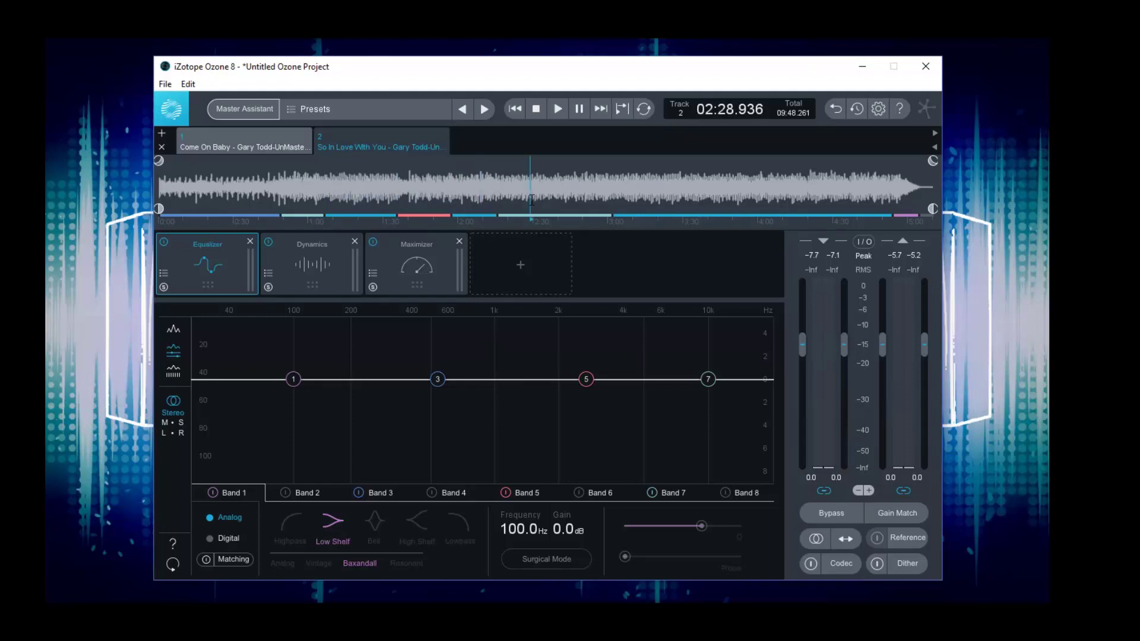
click(596, 189)
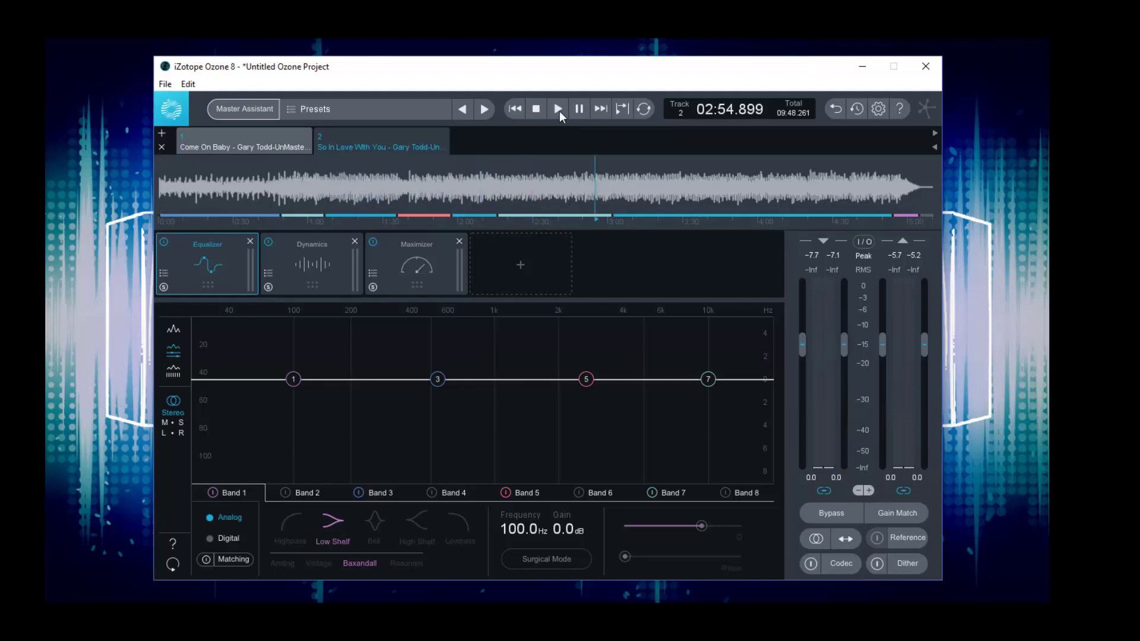
click(558, 110)
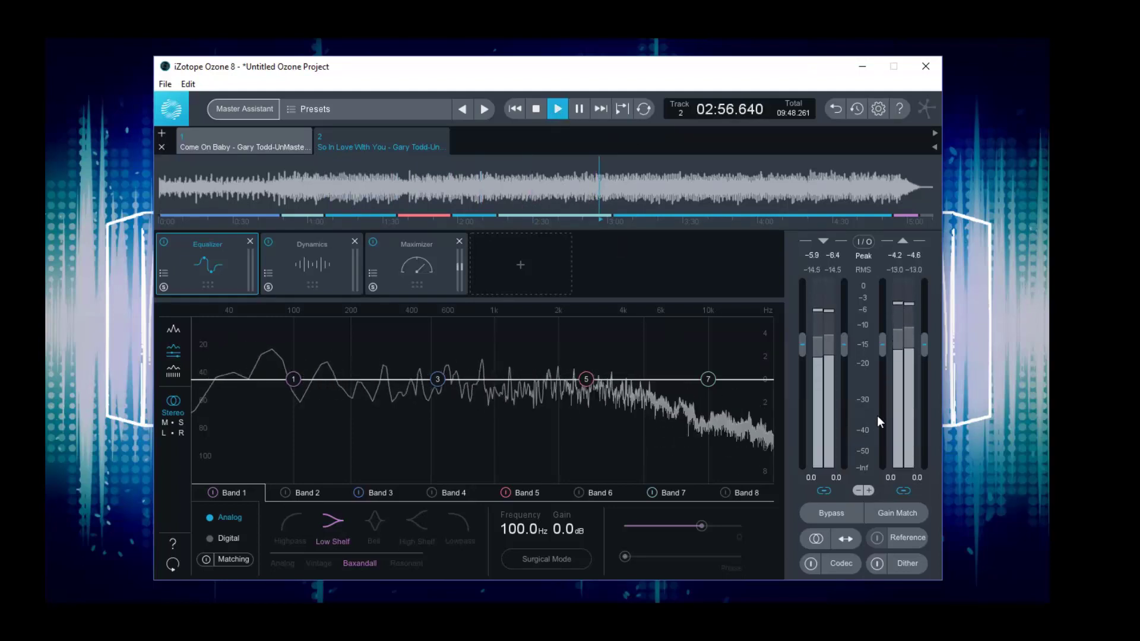
drag(880, 355, 878, 418)
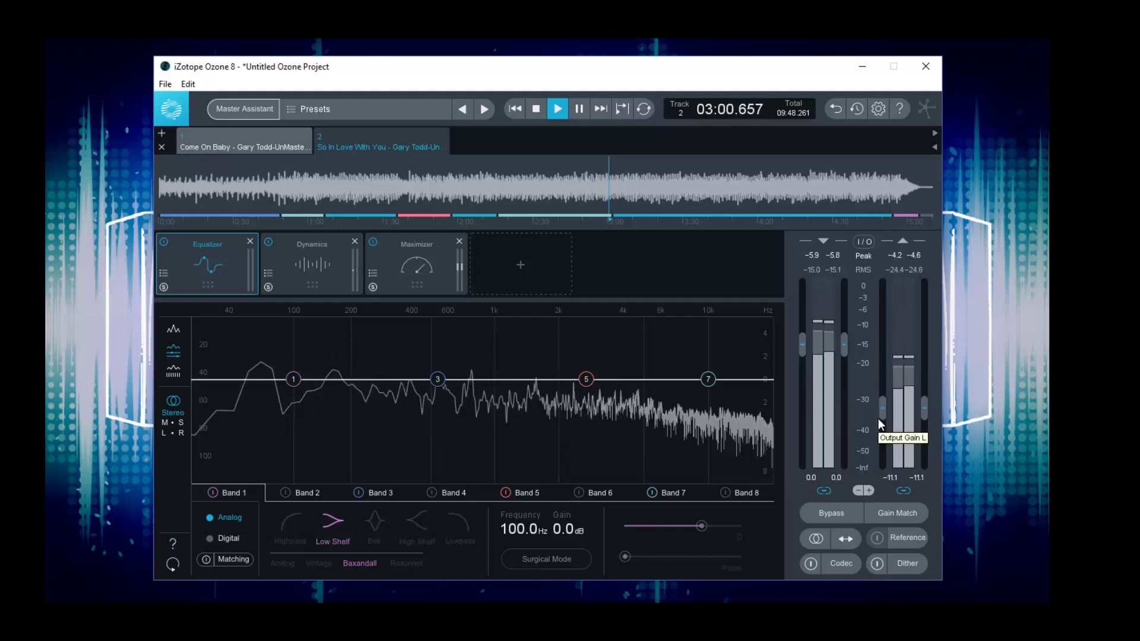
Compare the two tracks by alternating between them during playback, moving "Come On Baby" to about 1:05, and stop playback
click(283, 145)
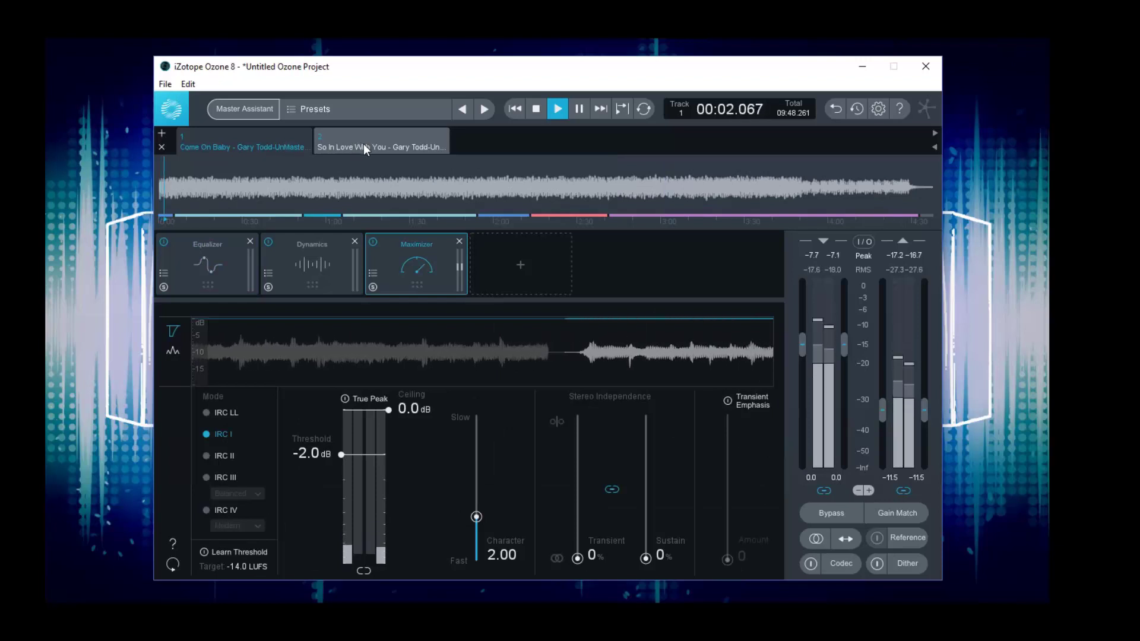
click(363, 144)
click(286, 145)
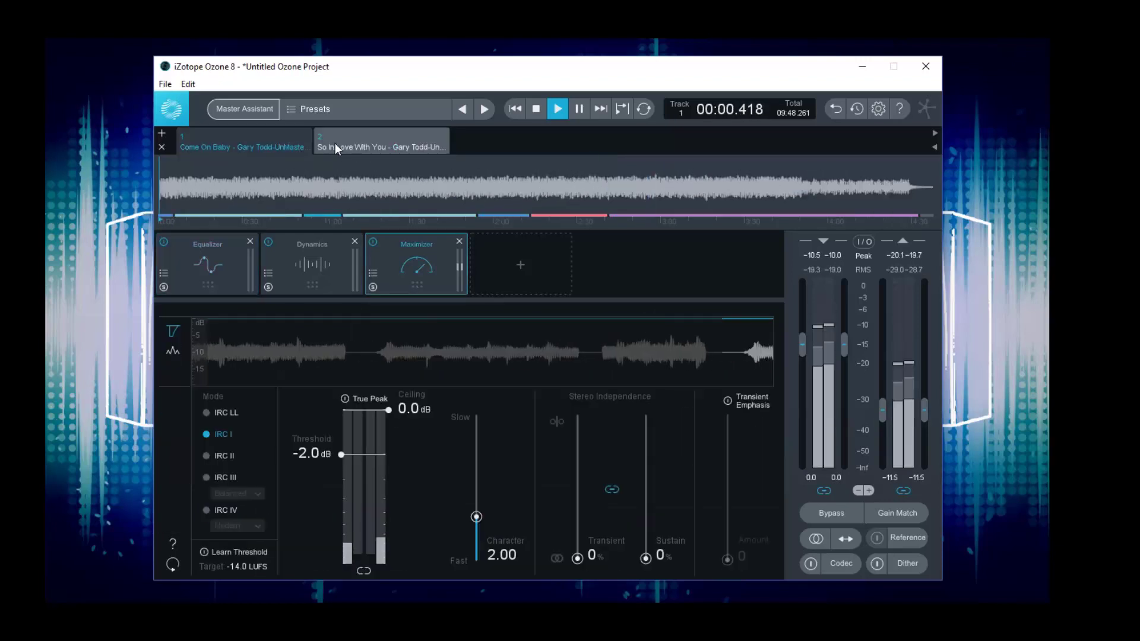
click(335, 144)
click(289, 141)
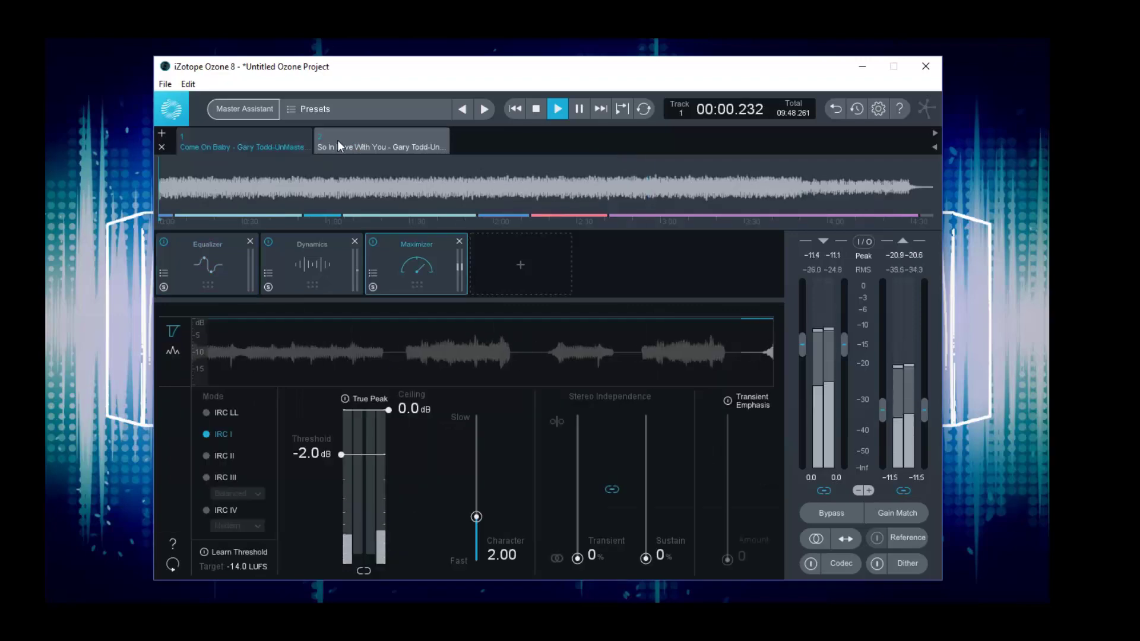
click(341, 182)
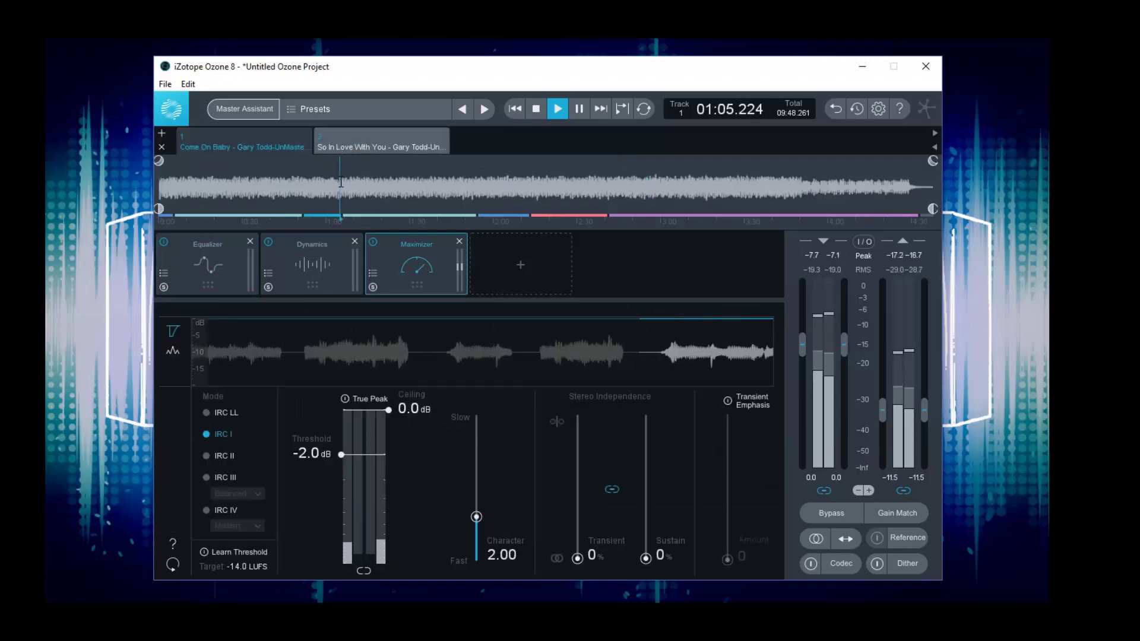
click(351, 147)
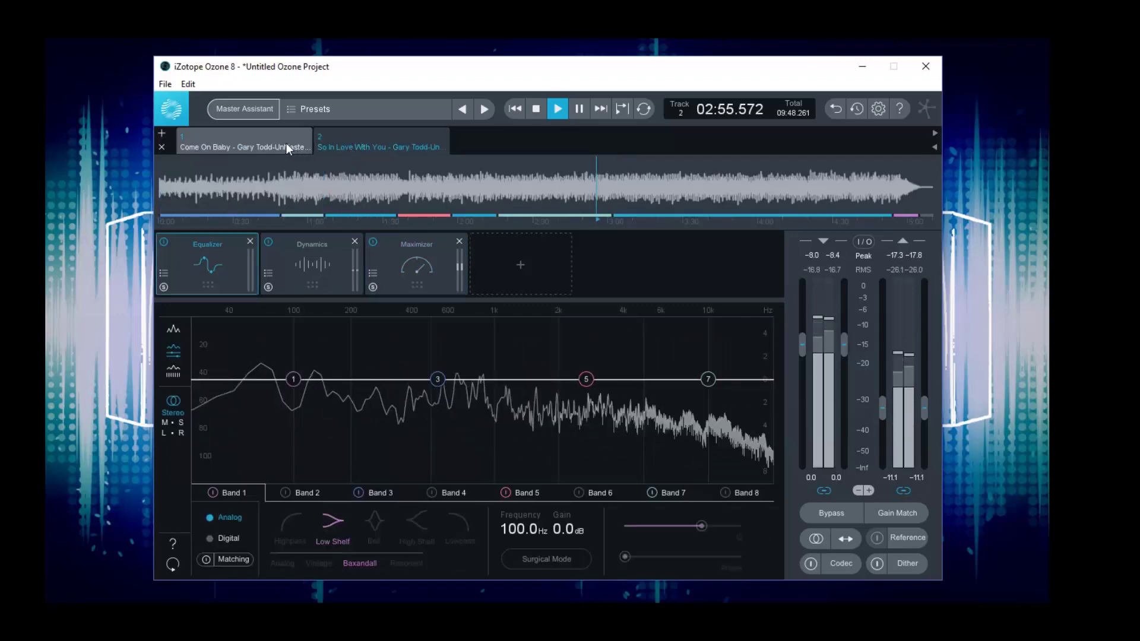
click(286, 142)
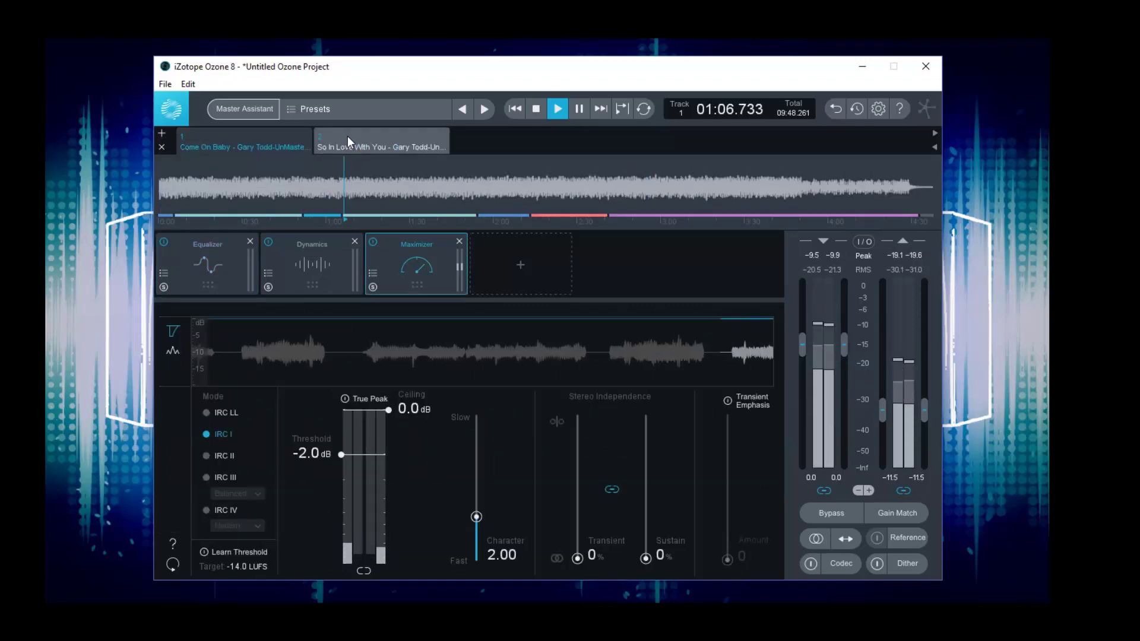
click(347, 137)
click(536, 109)
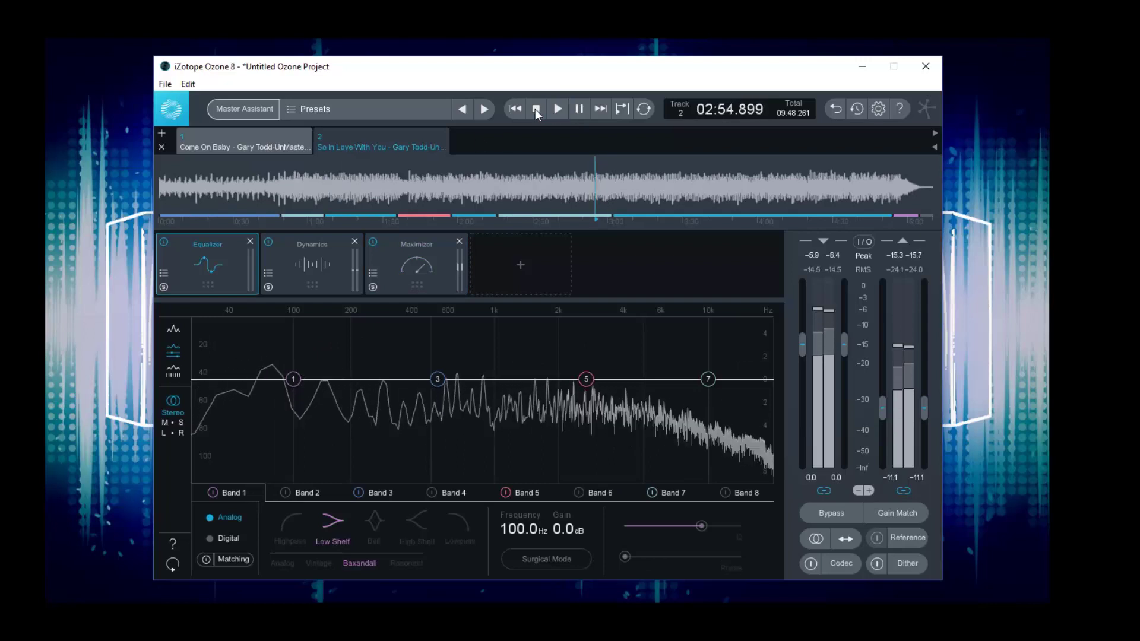
Try loop regions of different lengths on the "So In Love With You" waveform, including ones starting at about 2:28 and 3:19
drag(528, 179, 598, 180)
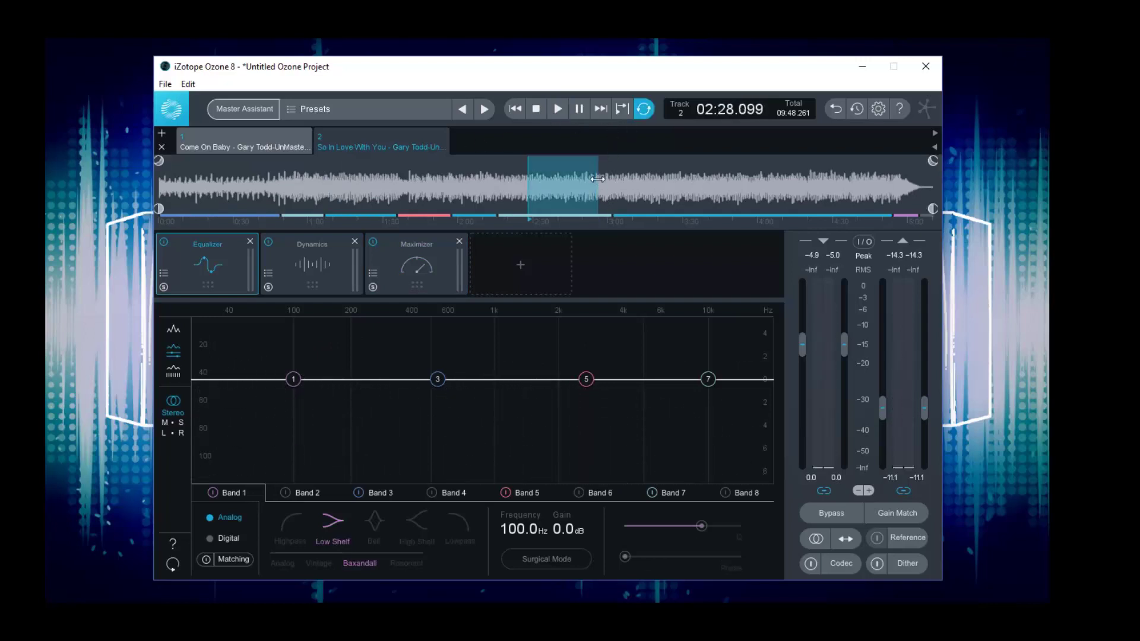
click(645, 195)
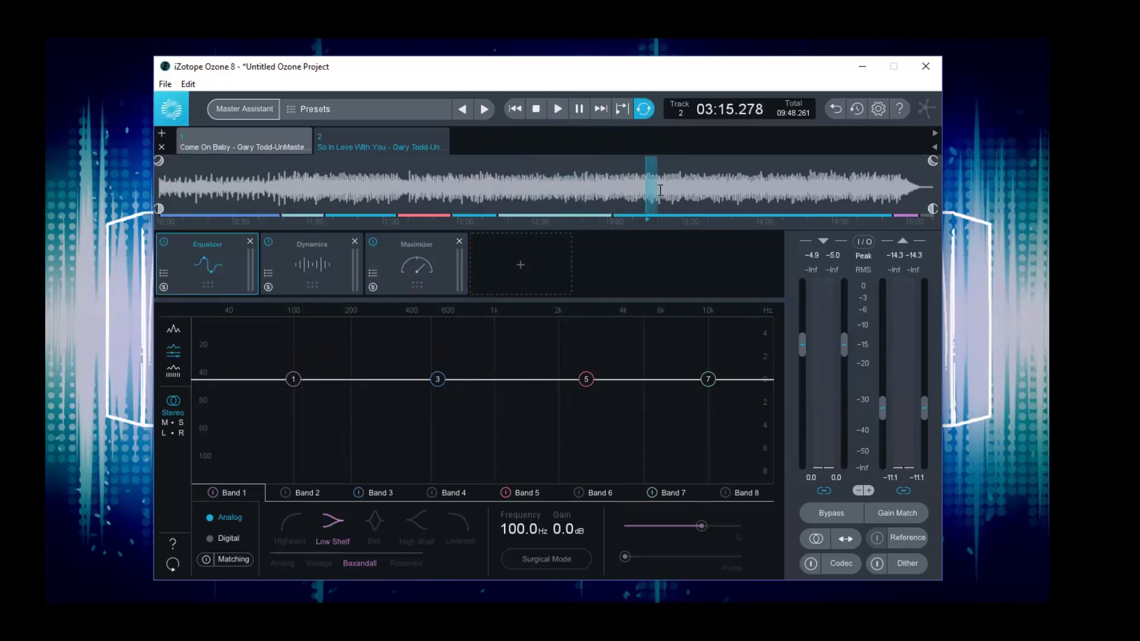
click(705, 196)
drag(656, 184, 778, 189)
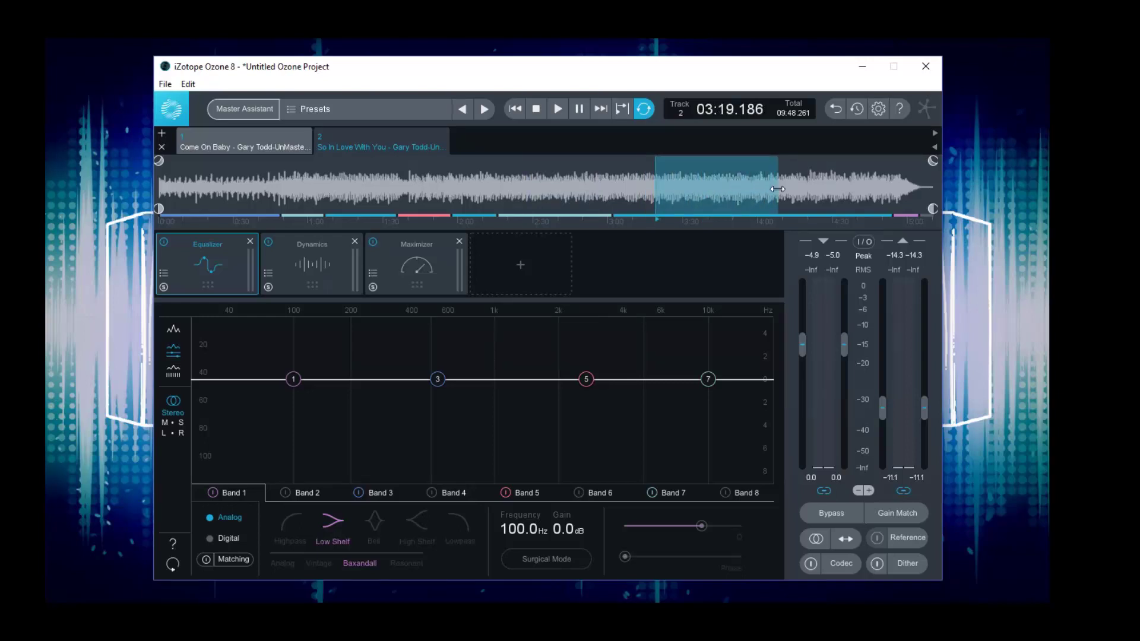
Set a short loop starting at about 3:08.3 in "So In Love With You", audition it, and check both tracks' loop states
drag(629, 178, 642, 180)
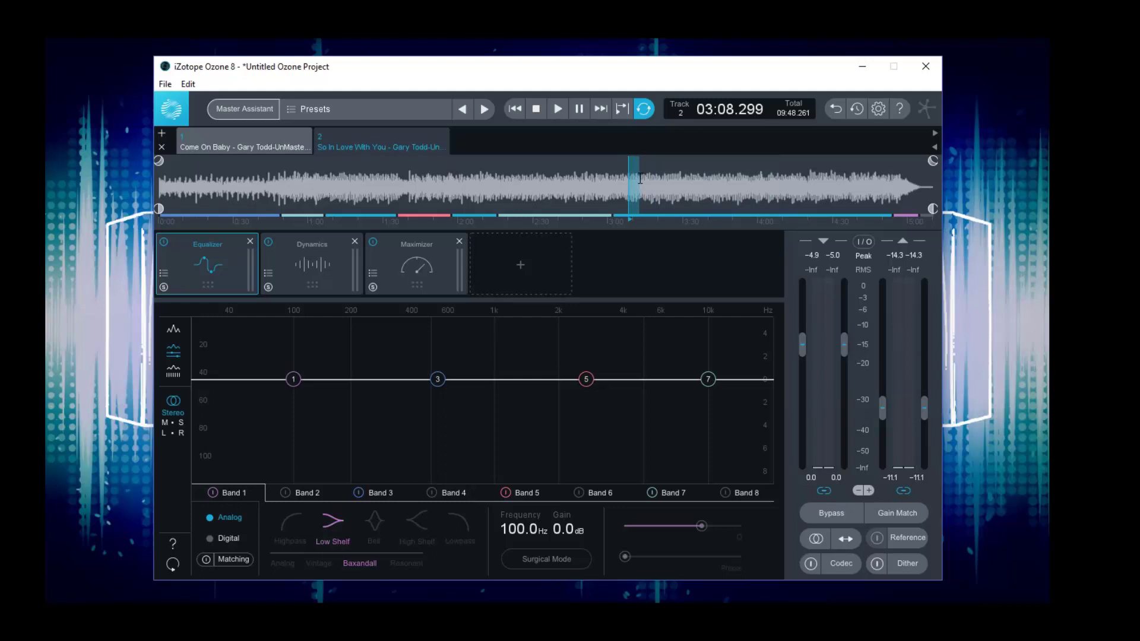
click(563, 112)
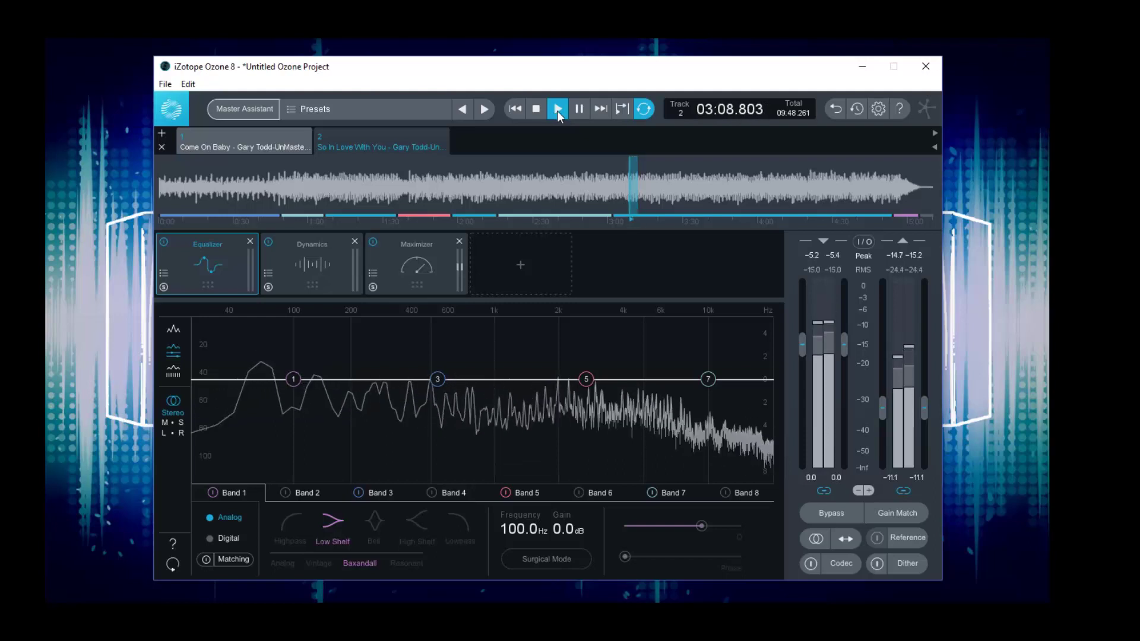
click(539, 112)
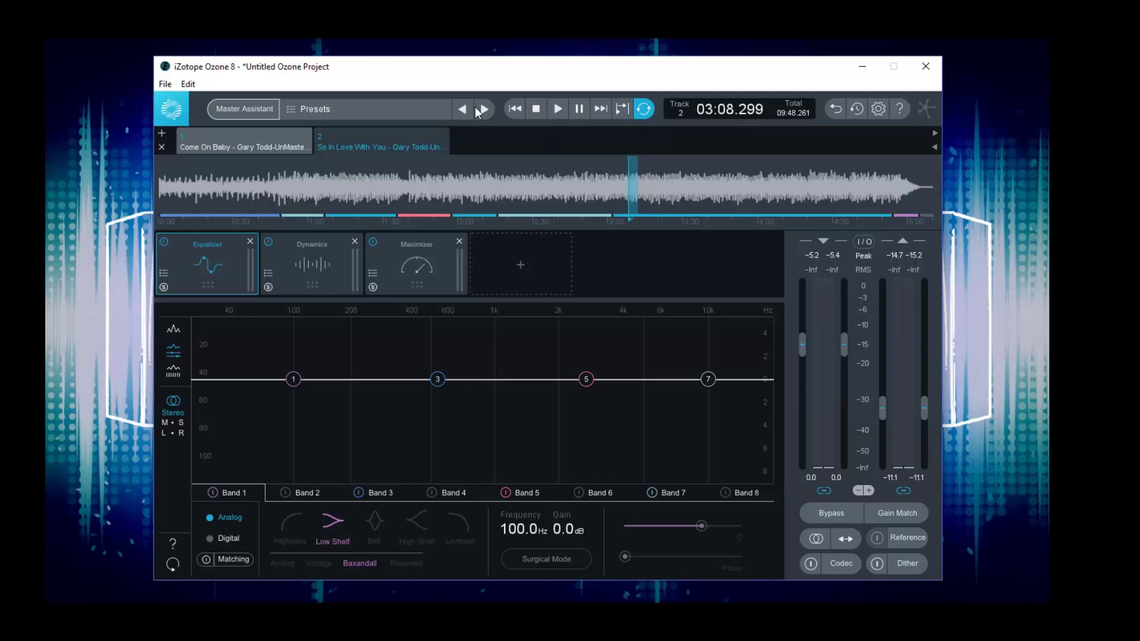
click(285, 144)
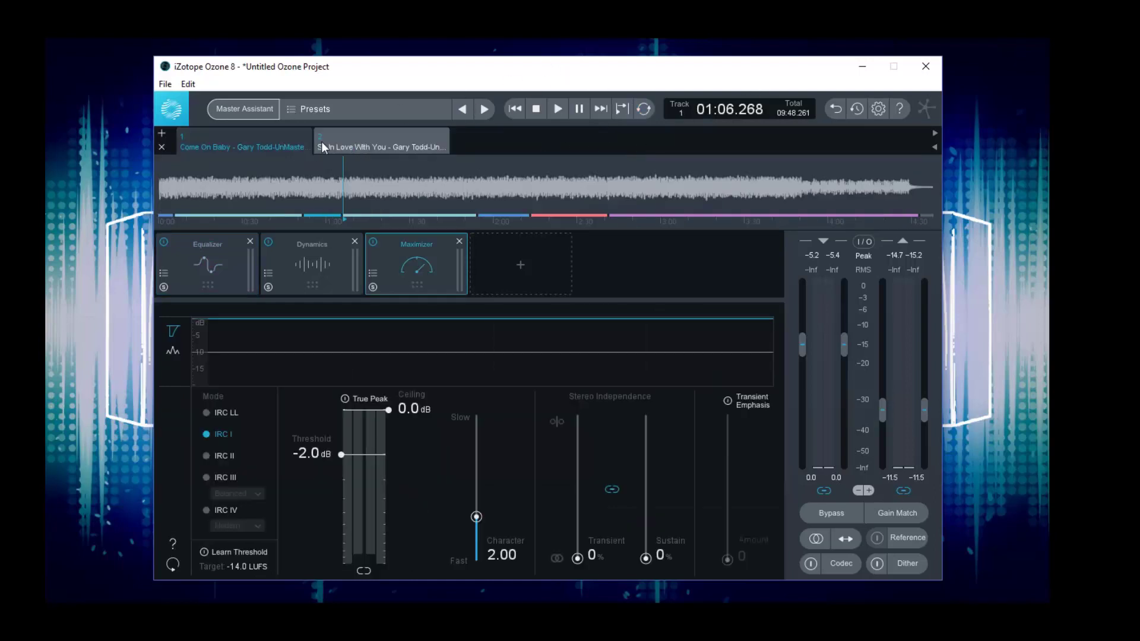
click(350, 144)
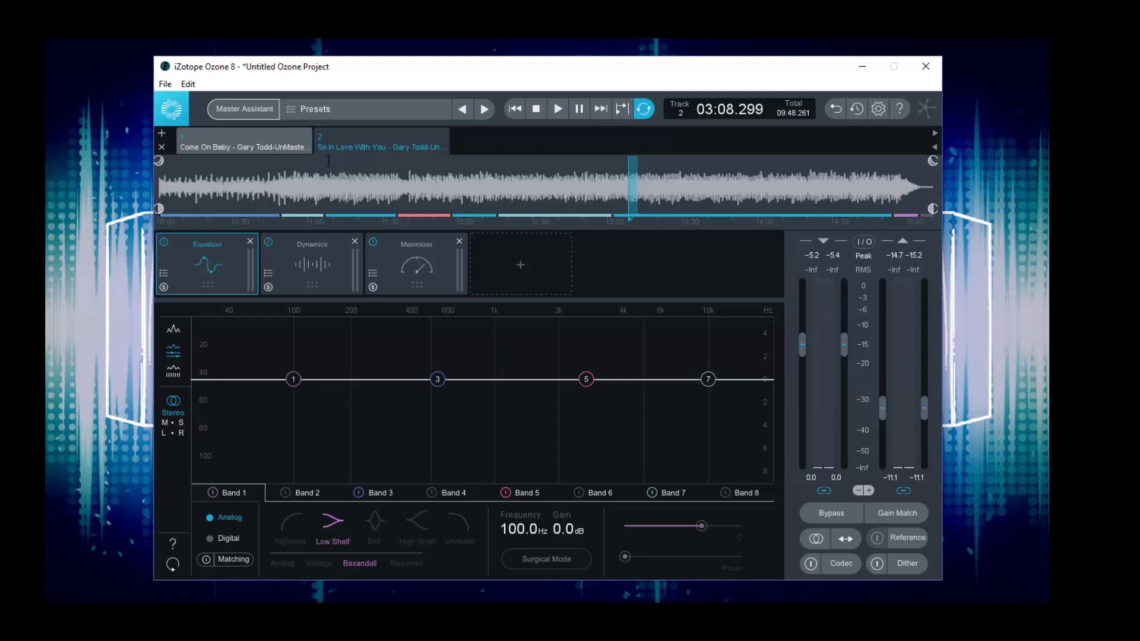
Move the "Come On Baby" track after "So In Love With You" in the track order
click(268, 143)
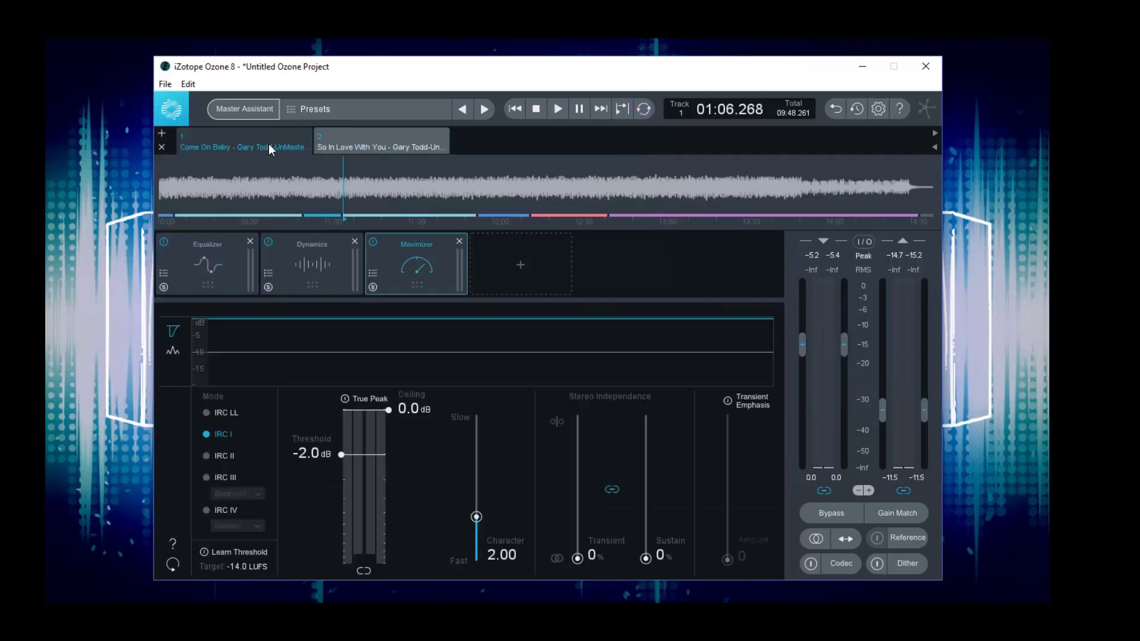
drag(268, 143, 408, 153)
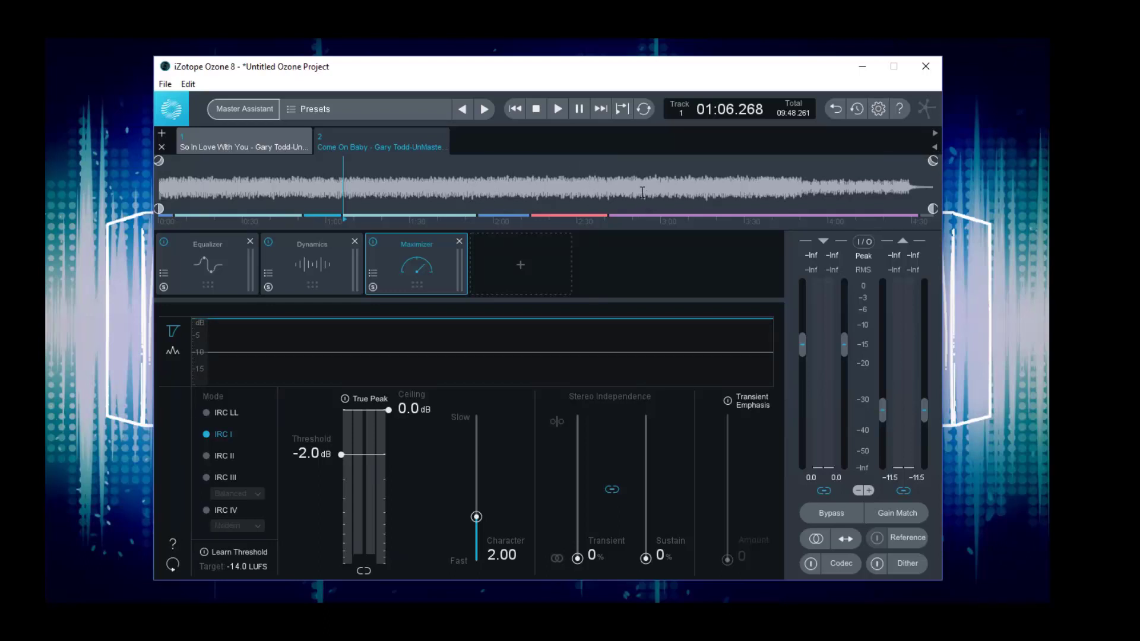
Set a loop region starting at about 1:18.6 in "Come On Baby" and start looped playback
drag(642, 191, 755, 210)
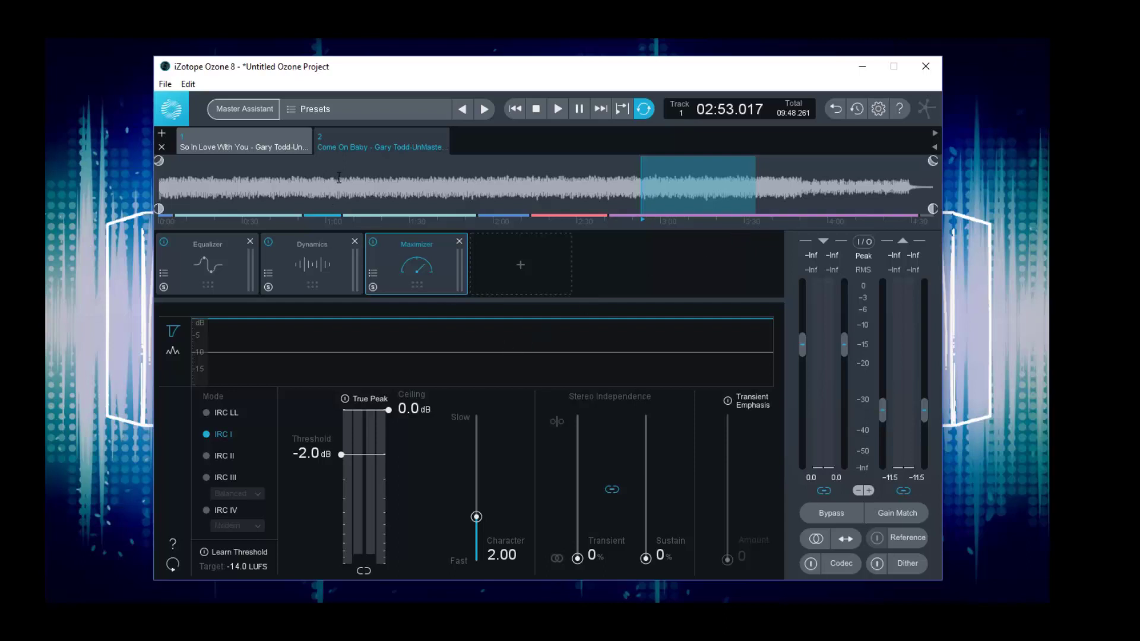
drag(378, 189, 444, 200)
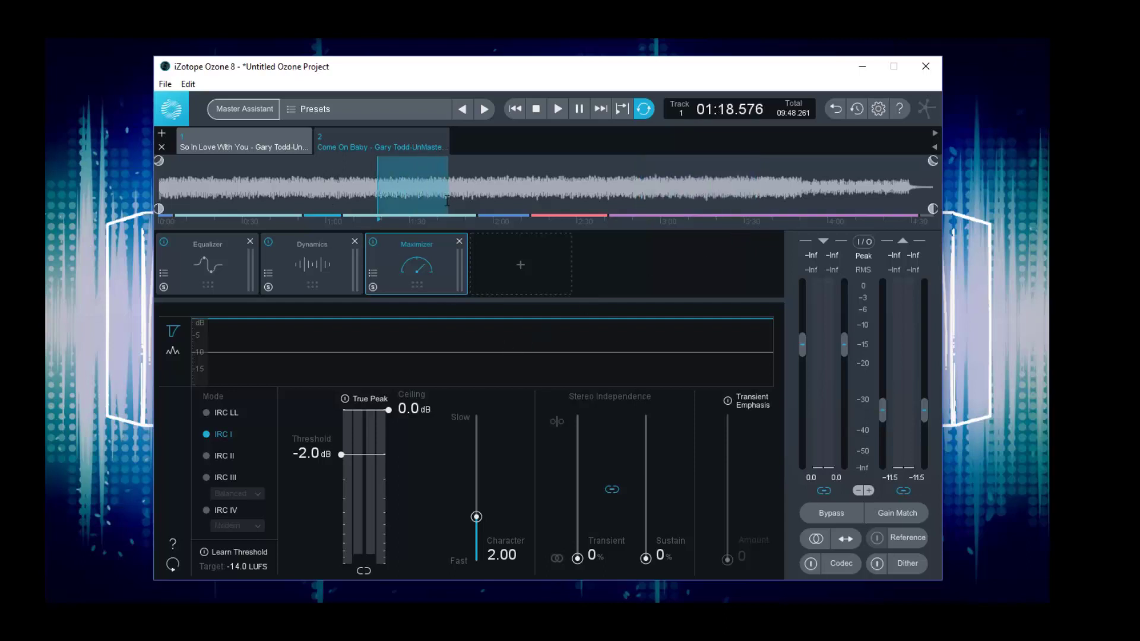
click(558, 108)
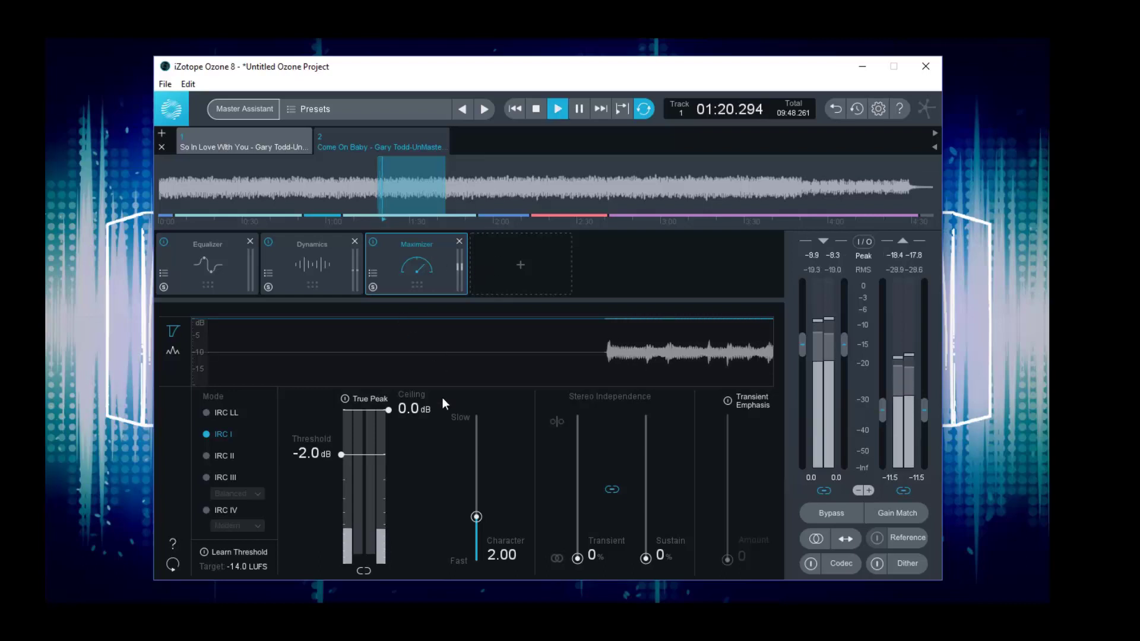
Set the Maximizer on "Come On Baby" to a -4.6 dB threshold and a -4.0 dB ceiling
drag(340, 453, 345, 441)
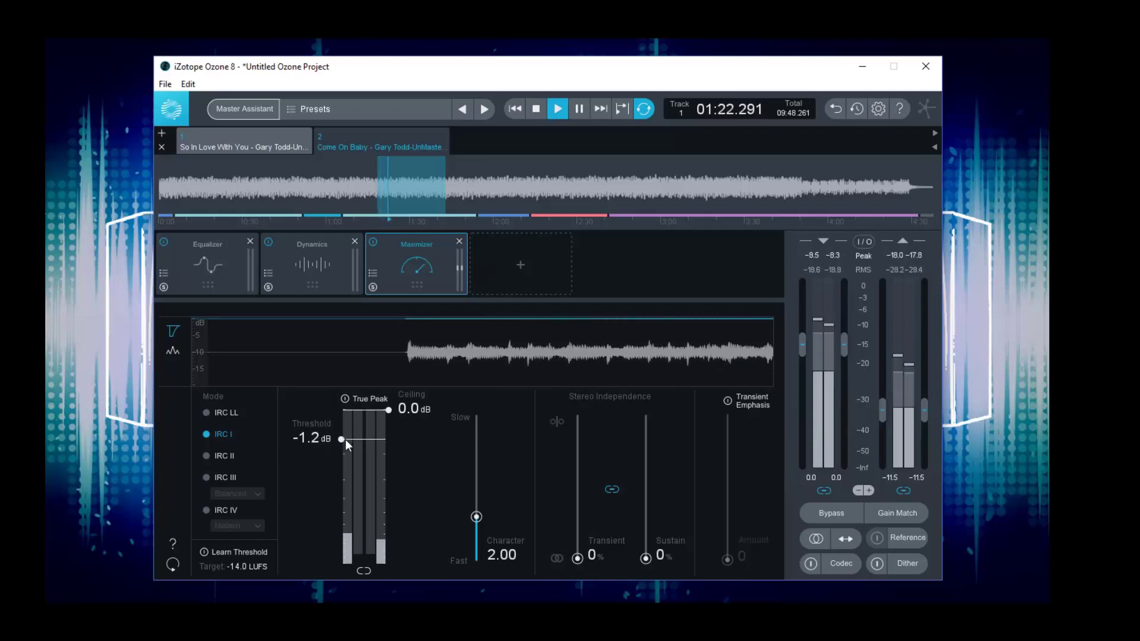
drag(389, 410, 388, 480)
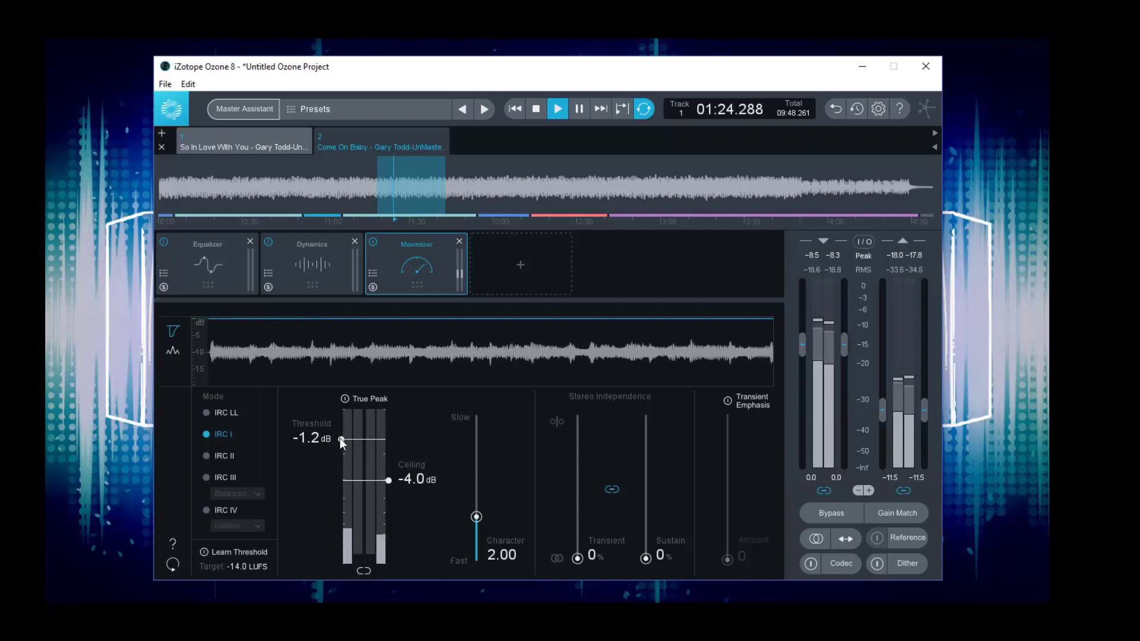
drag(340, 439, 346, 485)
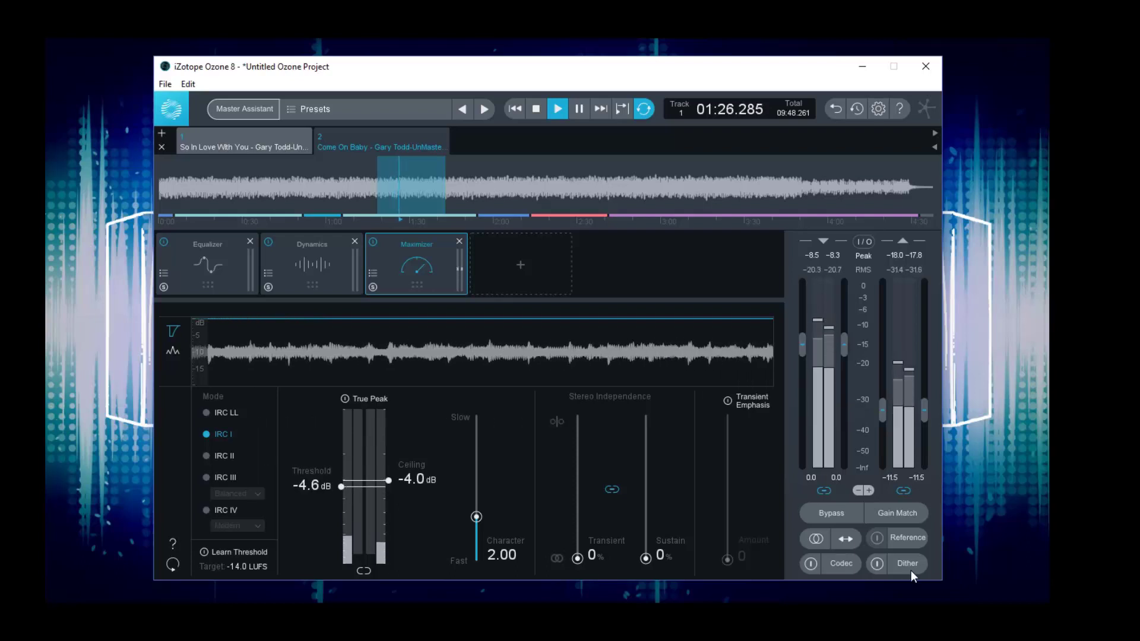
Enable Dither and review its settings, and look at the Reference view before closing it
click(878, 563)
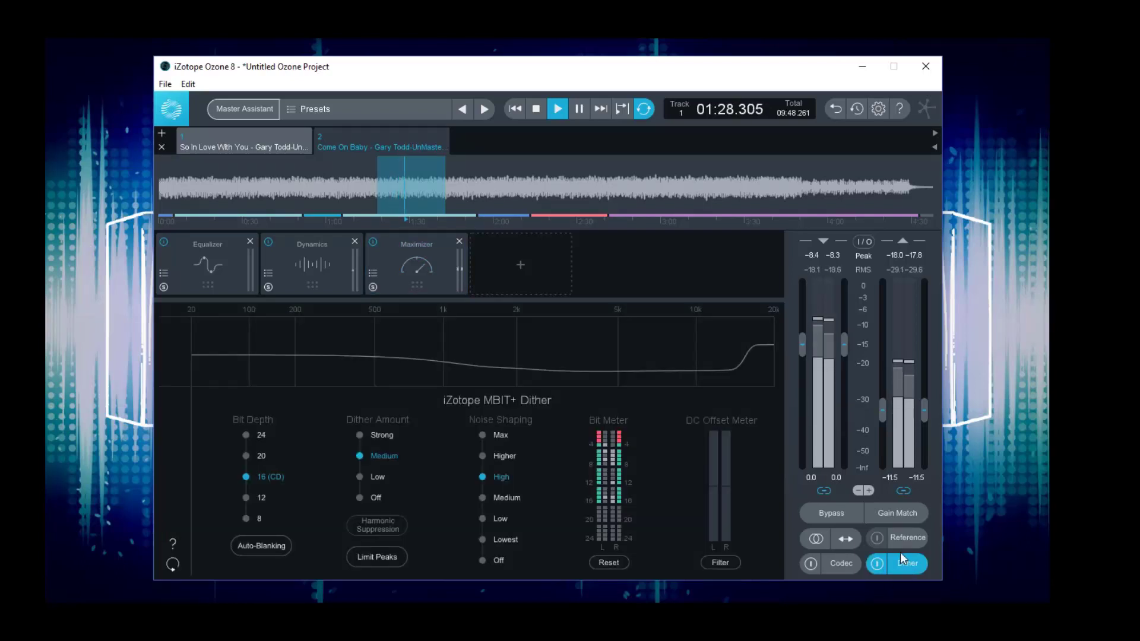
click(898, 540)
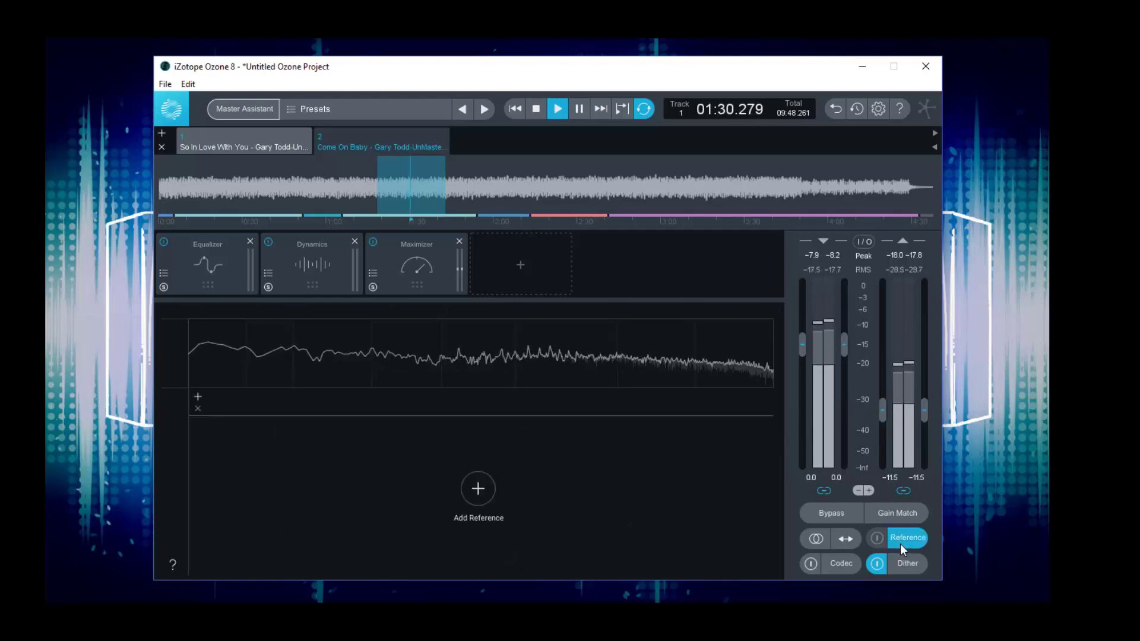
click(894, 539)
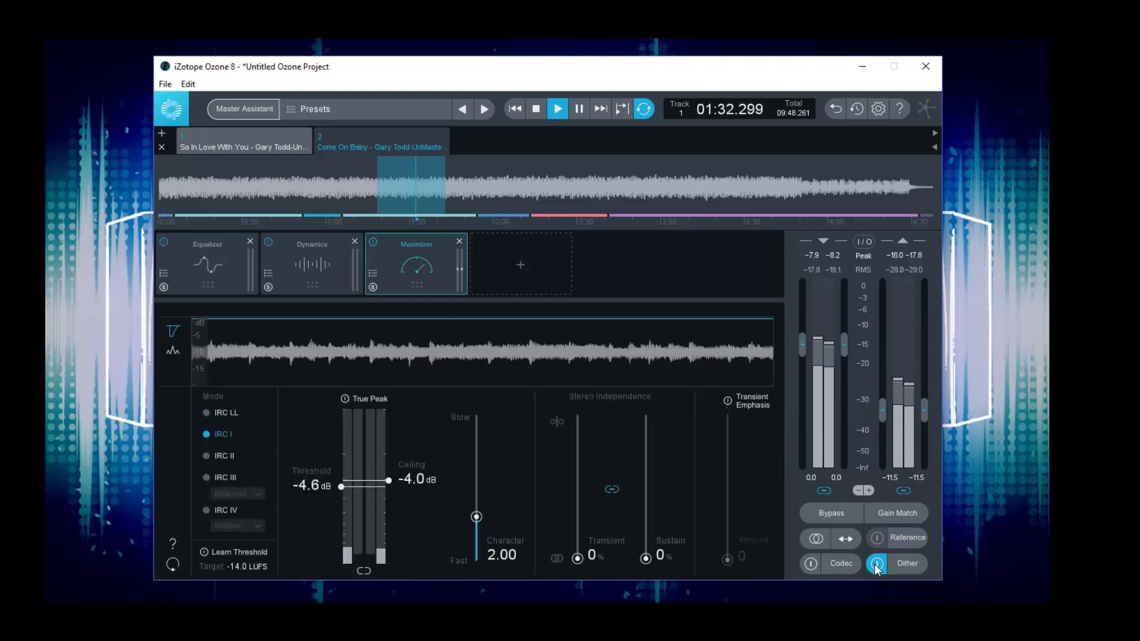
Audition the AAC codec preview at 96 and 192 kbps, and turn both Codec and Dither off
click(835, 563)
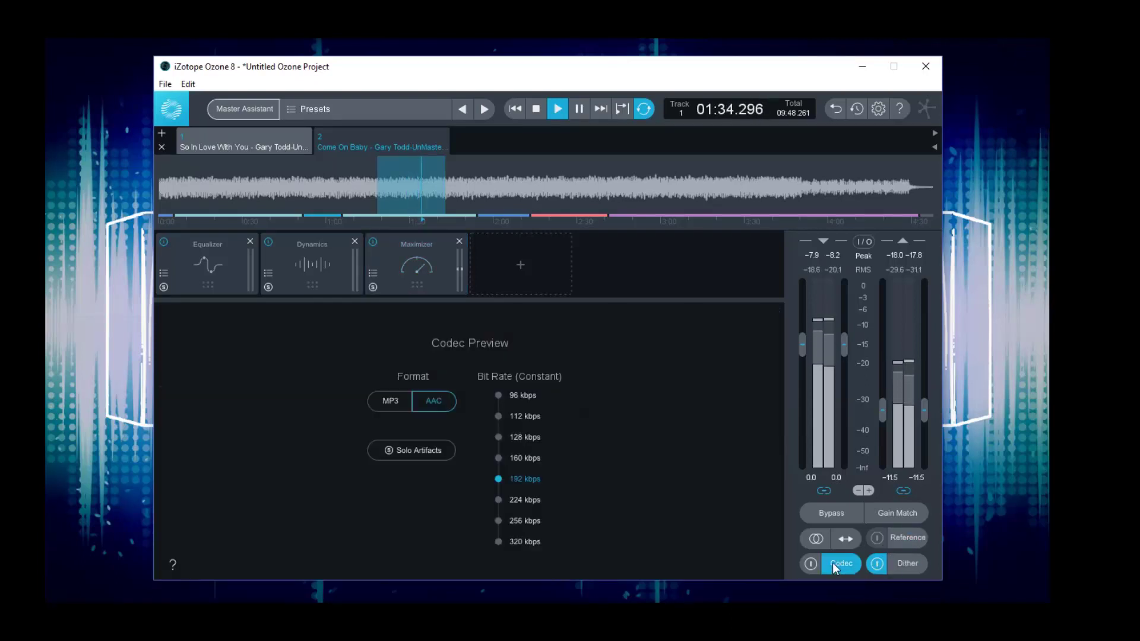
click(814, 564)
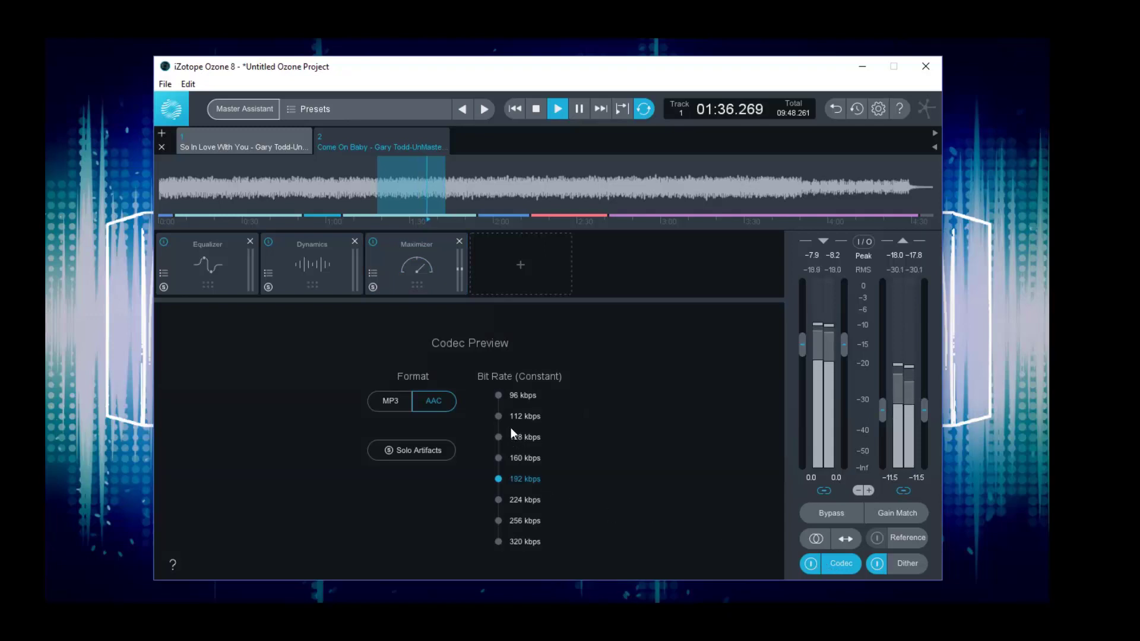
click(498, 395)
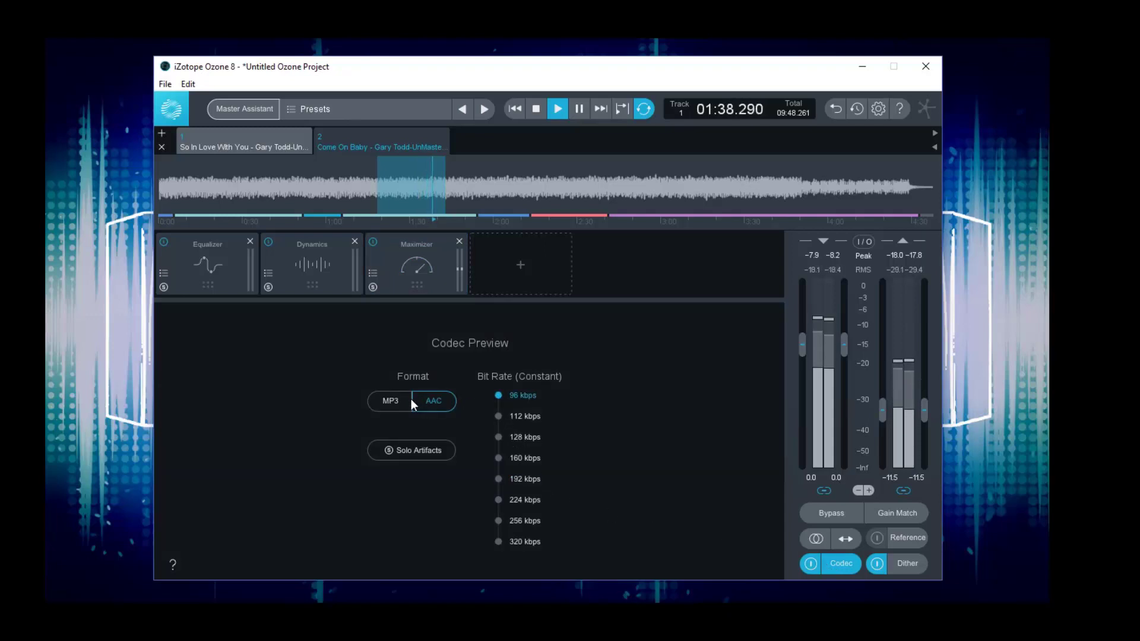
click(500, 478)
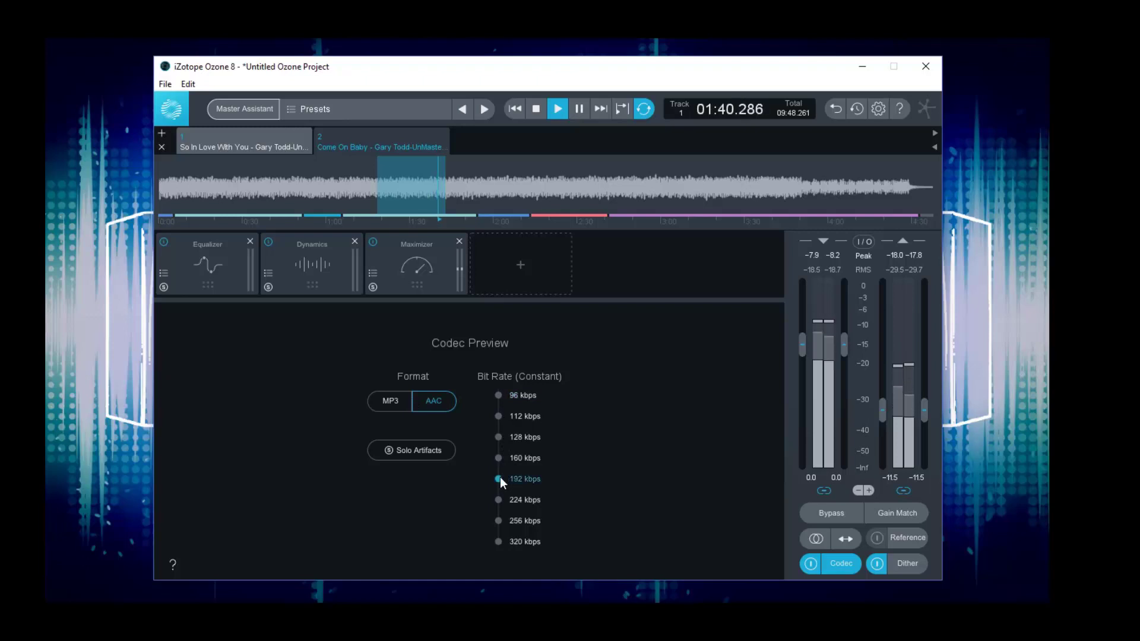
click(810, 564)
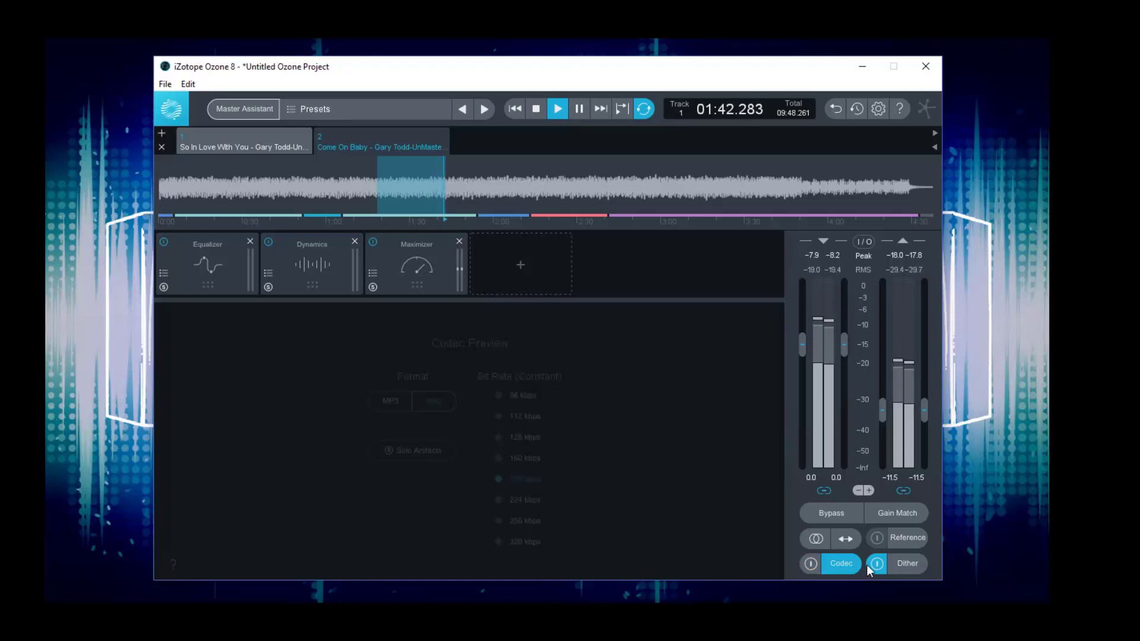
click(842, 565)
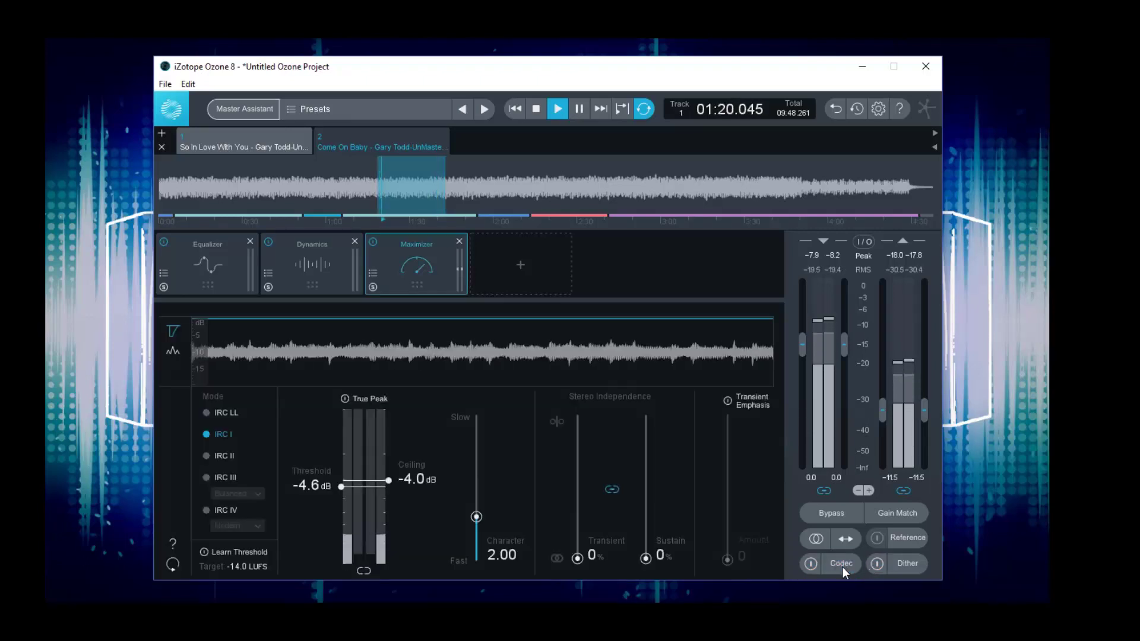
Show all Dynamics bands, link them, and lower their compressor thresholds together to -32.3 dB
click(322, 268)
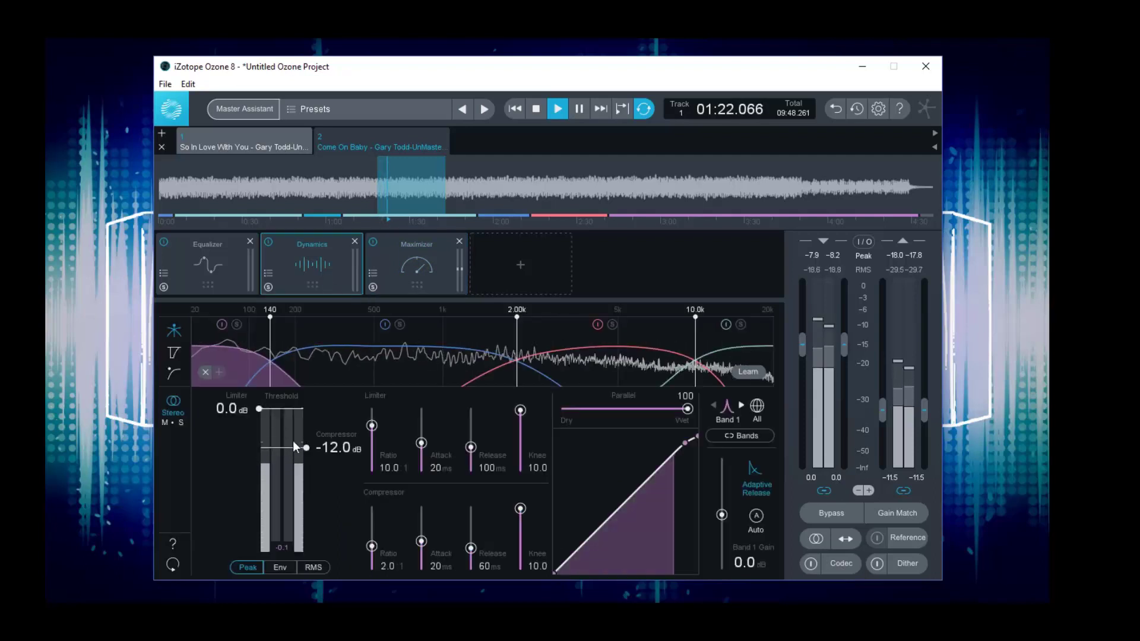
click(756, 407)
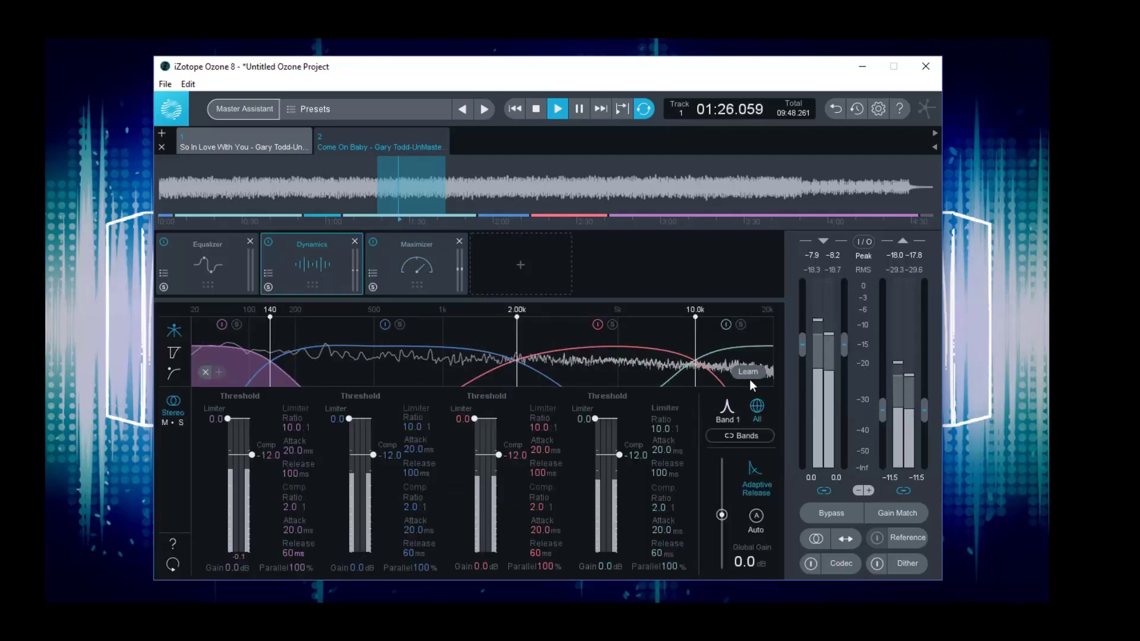
click(725, 434)
drag(619, 455, 621, 485)
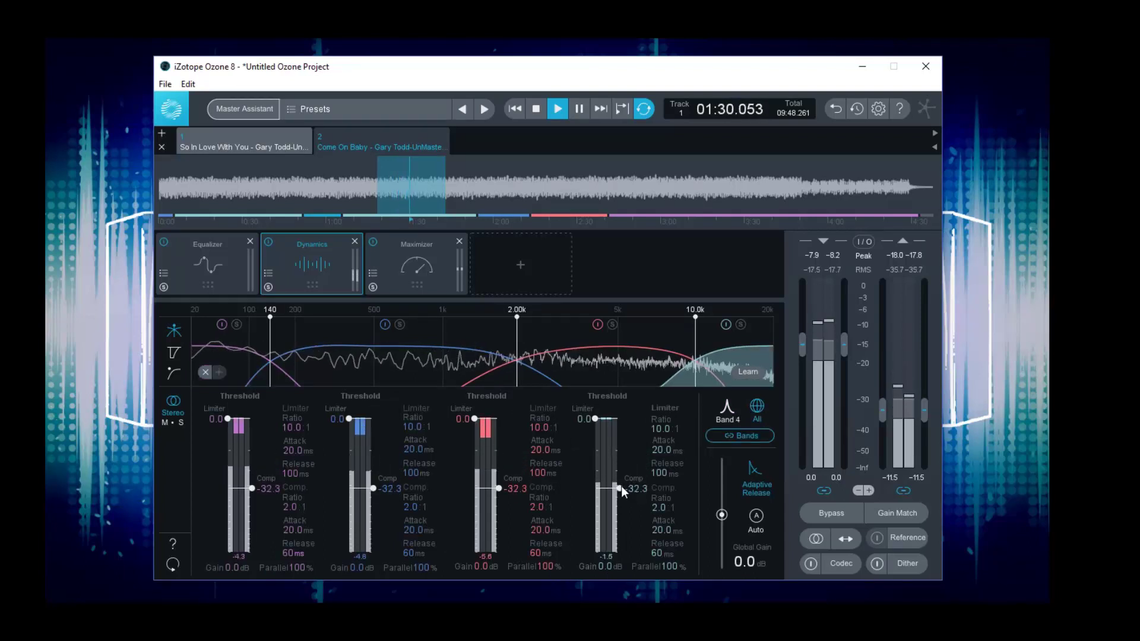
Boost Equalizer band 3 on "Come On Baby" to about 5.1 dB at 572.3 Hz with a Q of 0.2
click(250, 282)
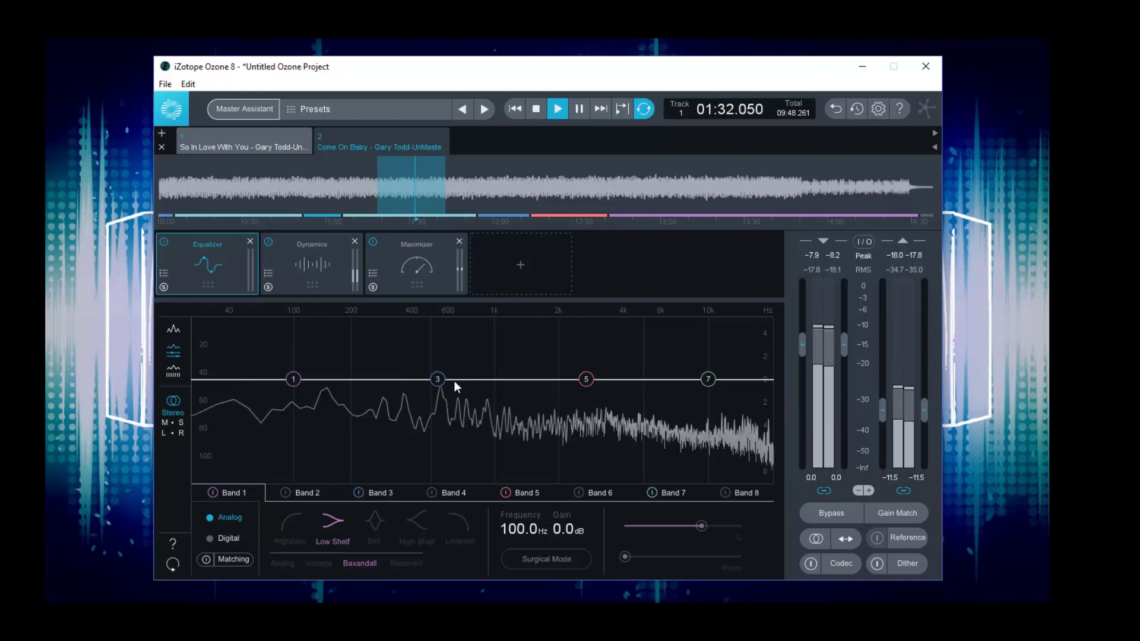
drag(437, 379, 493, 326)
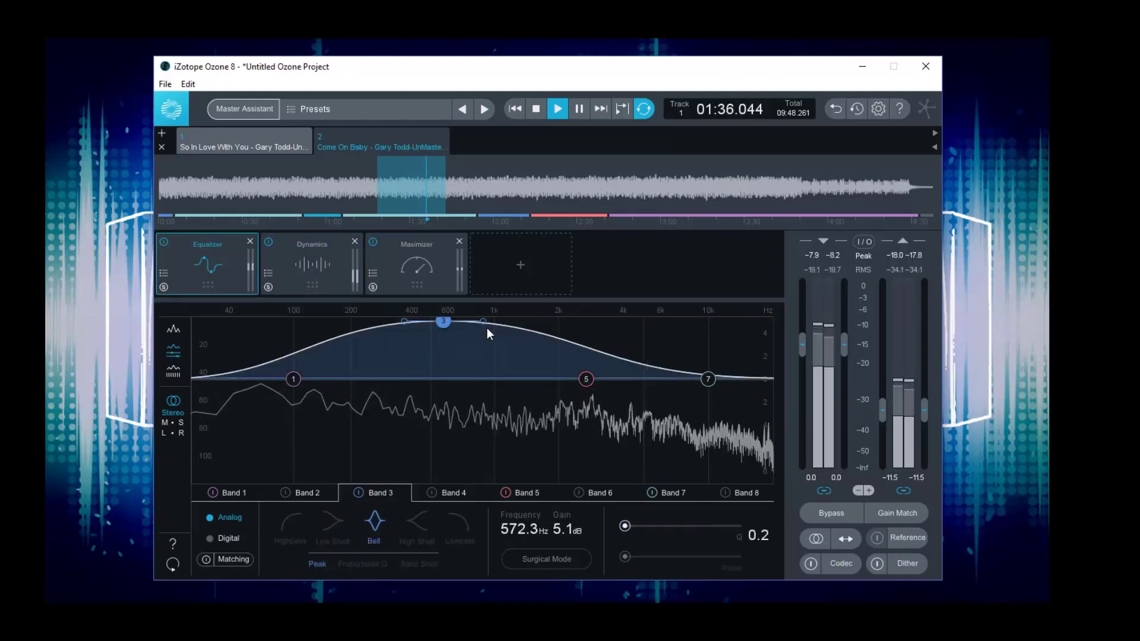
Compare each track's own processing by alternating between "So In Love With You" and "Come On Baby" during playback, and stop playback on "Come On Baby"
click(347, 142)
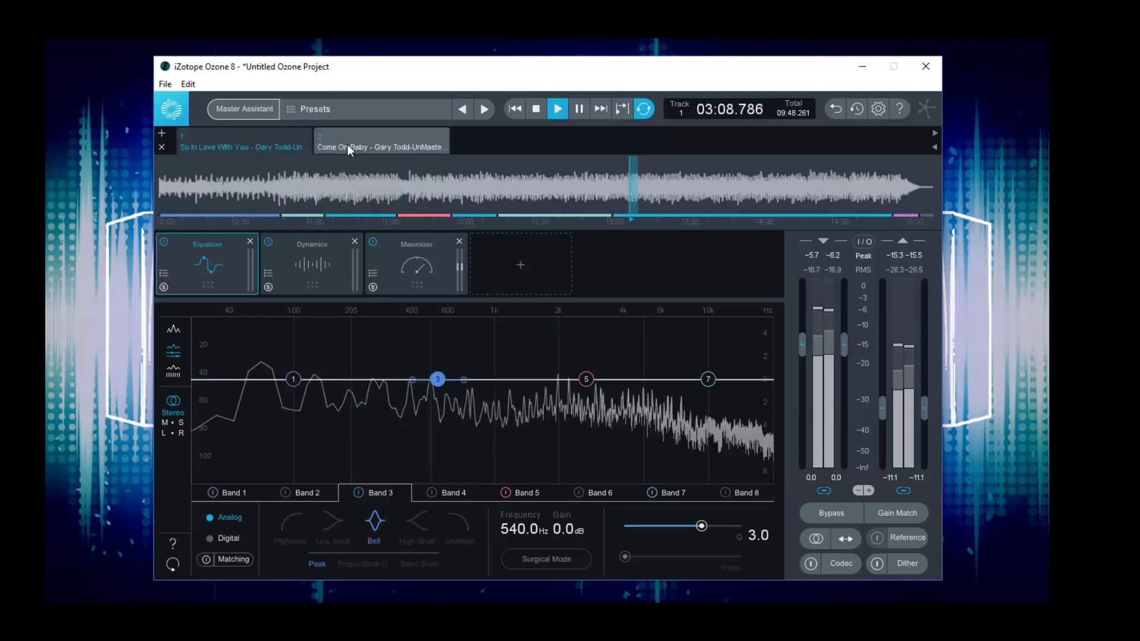
click(283, 145)
click(330, 141)
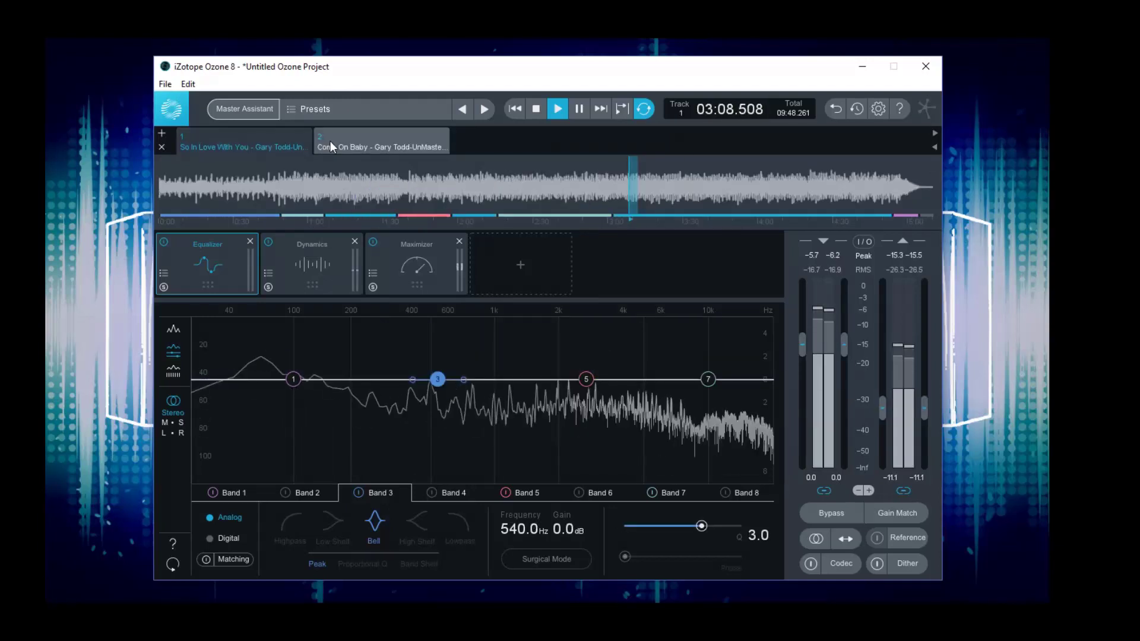
click(297, 145)
click(338, 143)
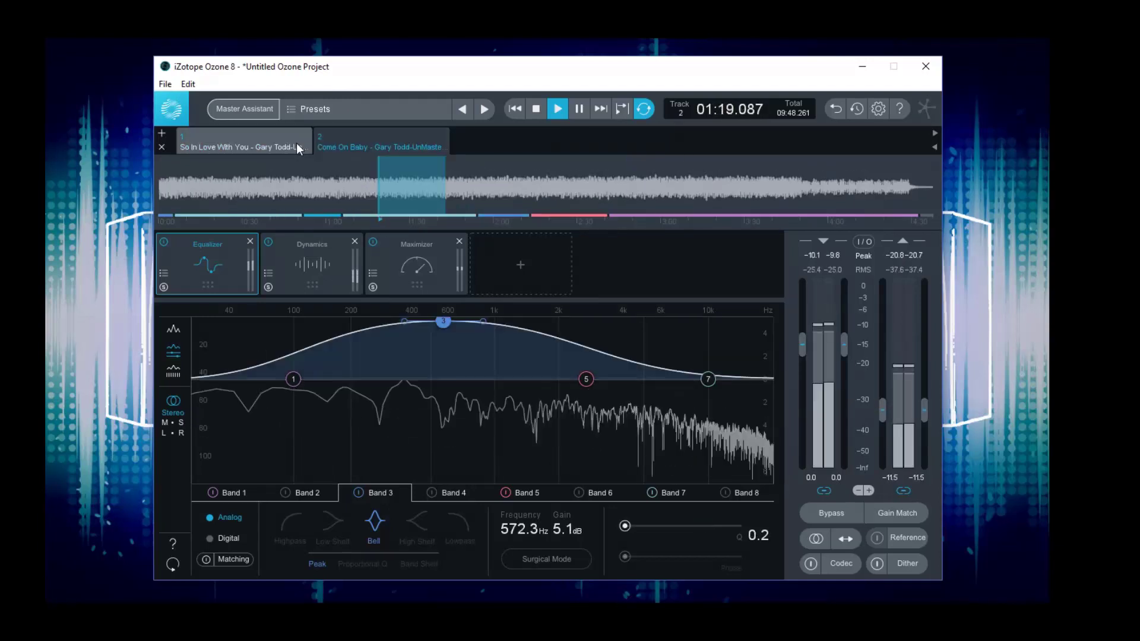
click(297, 143)
click(343, 146)
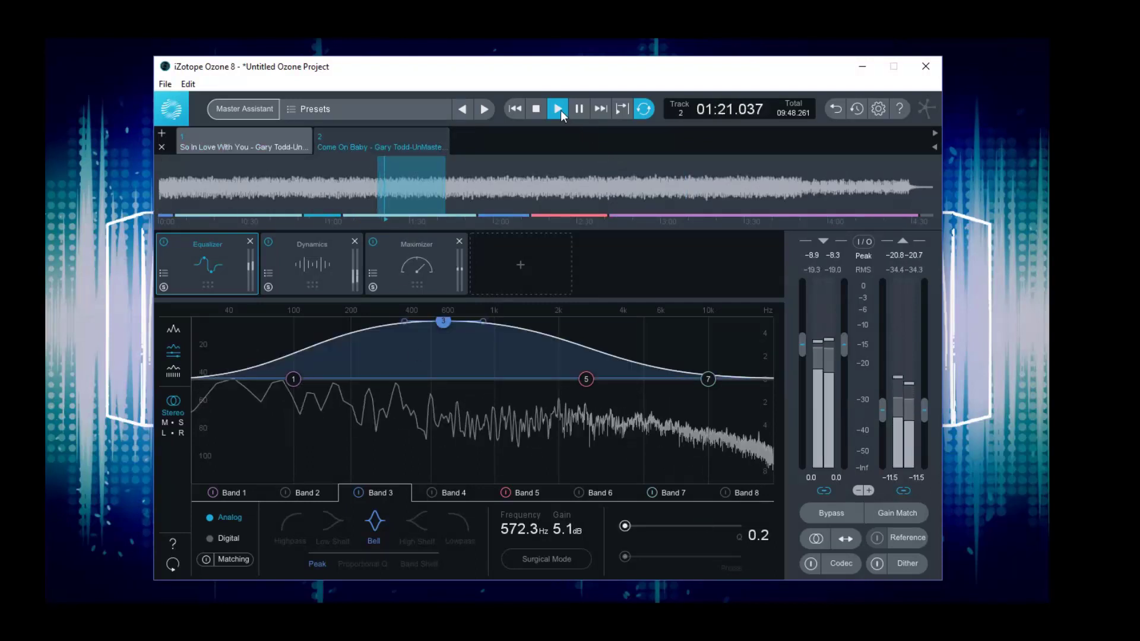
click(558, 108)
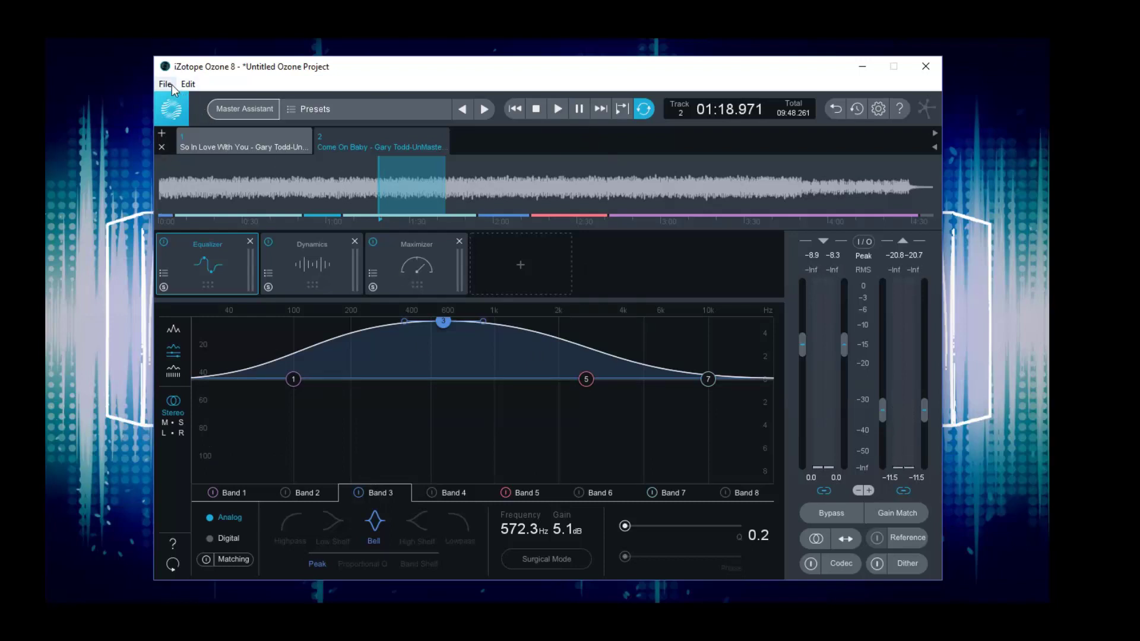
View the Master Assistant's target options and cancel the assistant
click(245, 111)
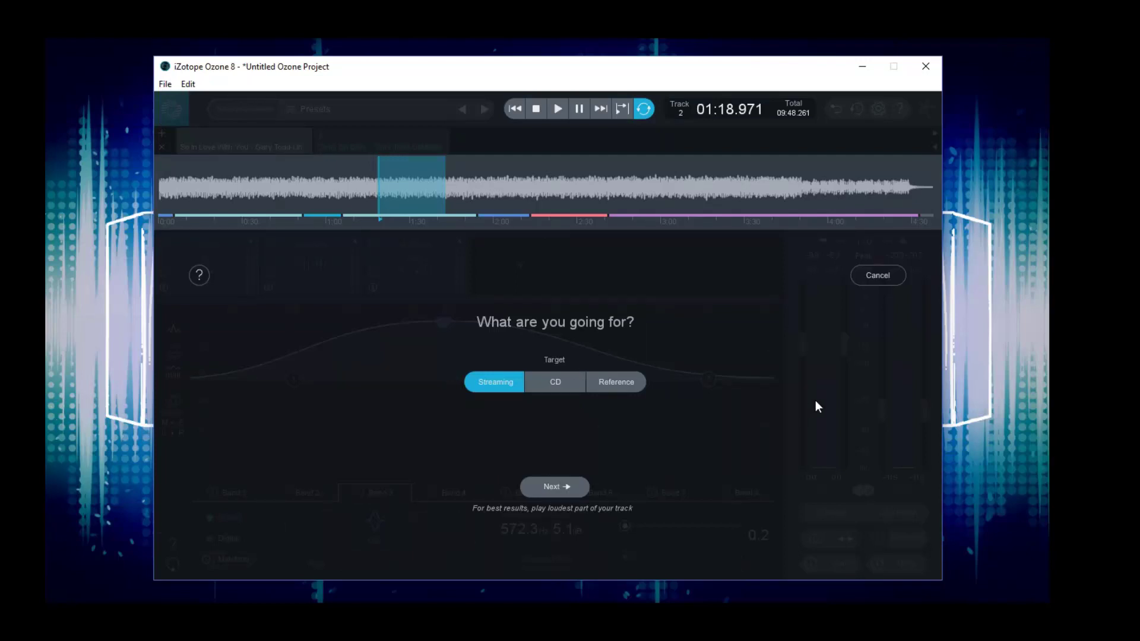
click(889, 276)
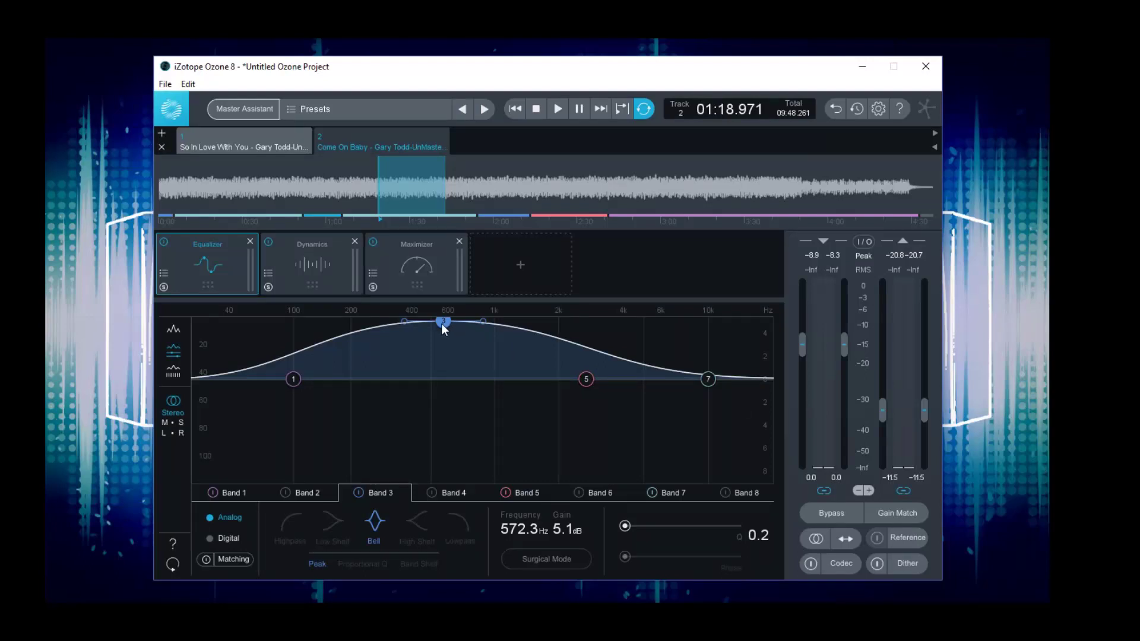
Lower Equalizer band 3 on "Come On Baby" to about 3.9 dB at 567.9 Hz and compare the settings of both tracks
drag(440, 323, 442, 334)
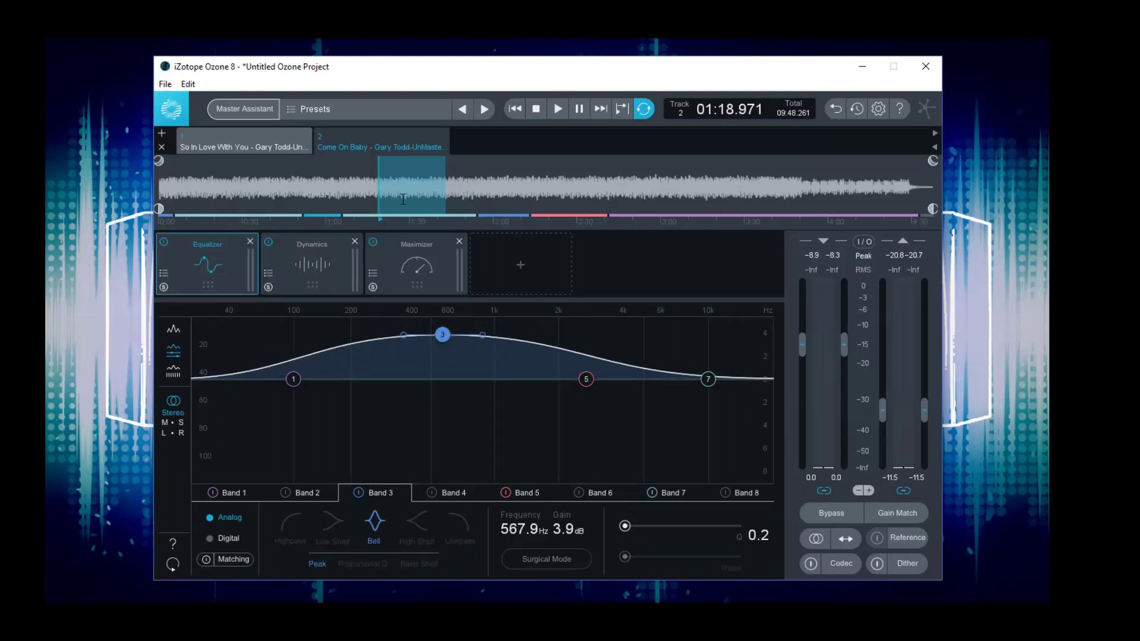
click(240, 148)
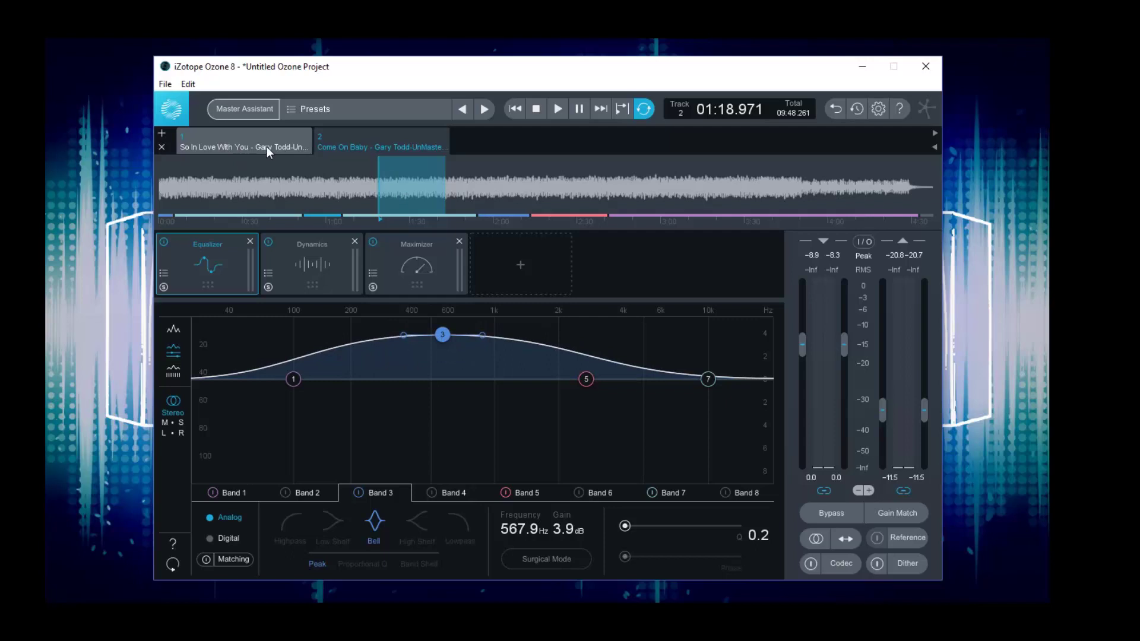
click(353, 149)
click(274, 148)
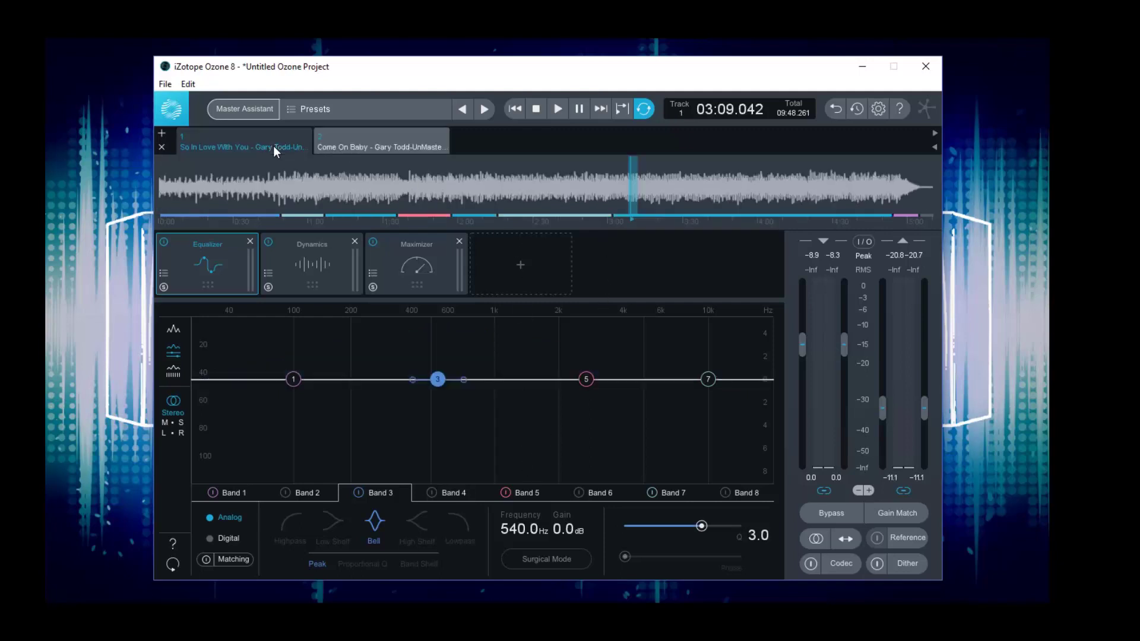
click(348, 146)
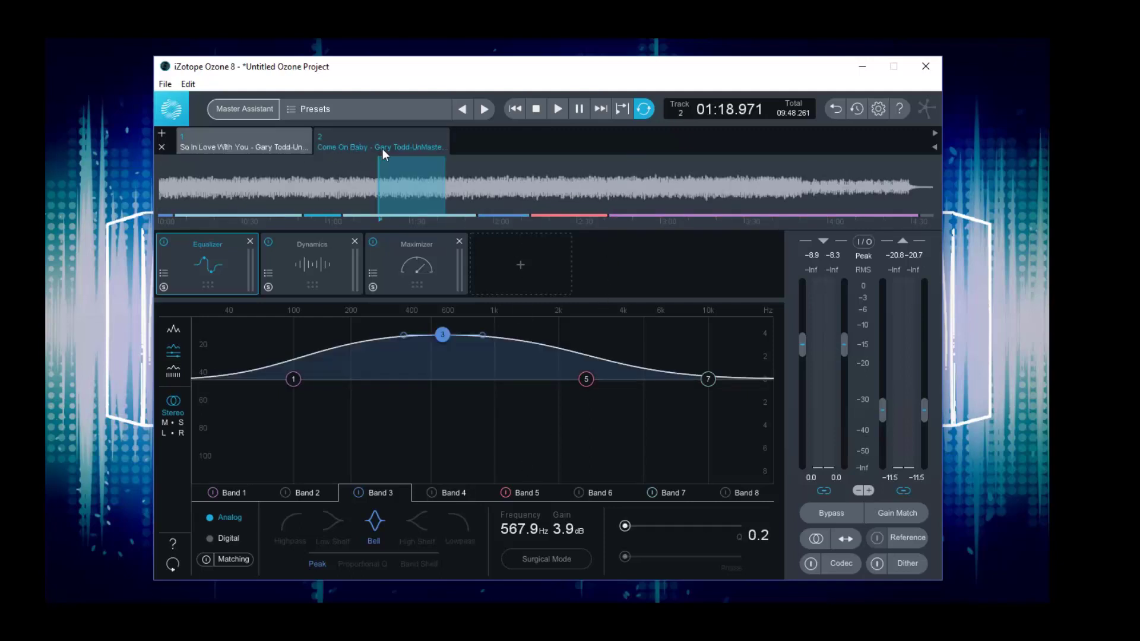
click(248, 144)
click(336, 148)
Review the Export Audio options for the current track and for all tracks, and cancel the export
click(165, 84)
click(218, 221)
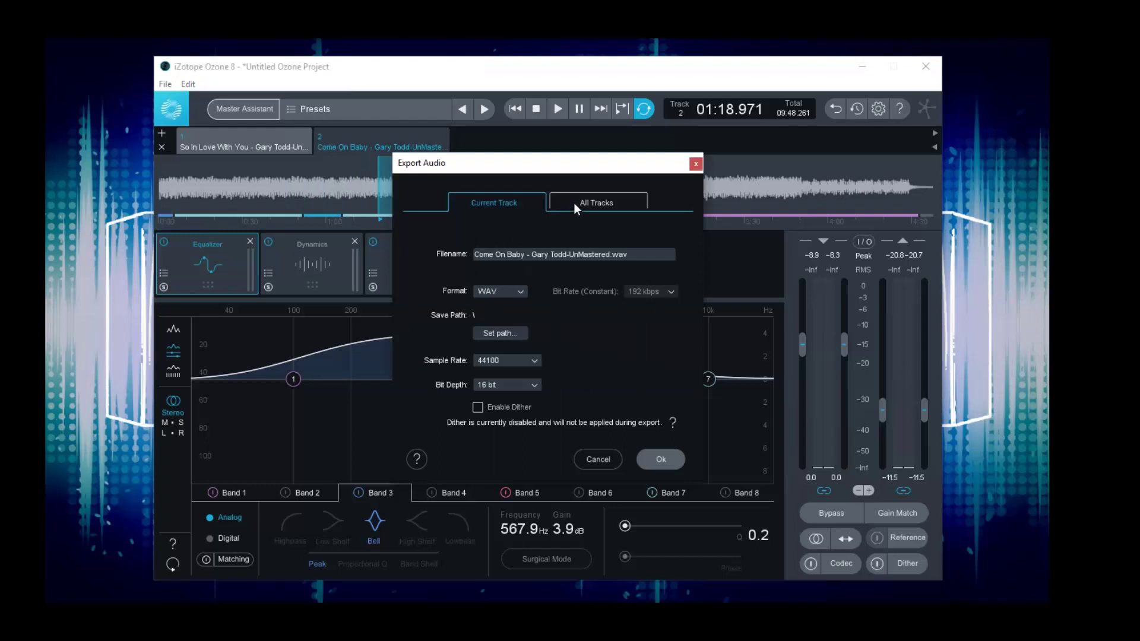
click(573, 202)
click(520, 200)
click(591, 459)
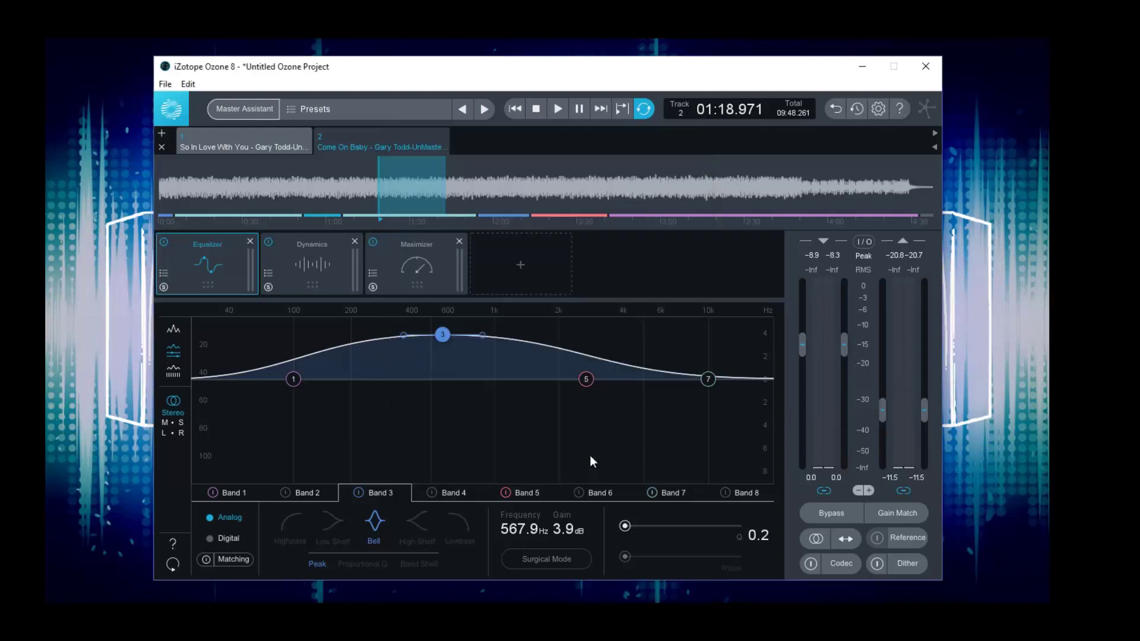
Set Equalizer band 3 on "Come On Baby" to about 2.4 dB at 559.3 Hz with Q 1.1, and switch to "So In Love With You"
drag(441, 335, 474, 352)
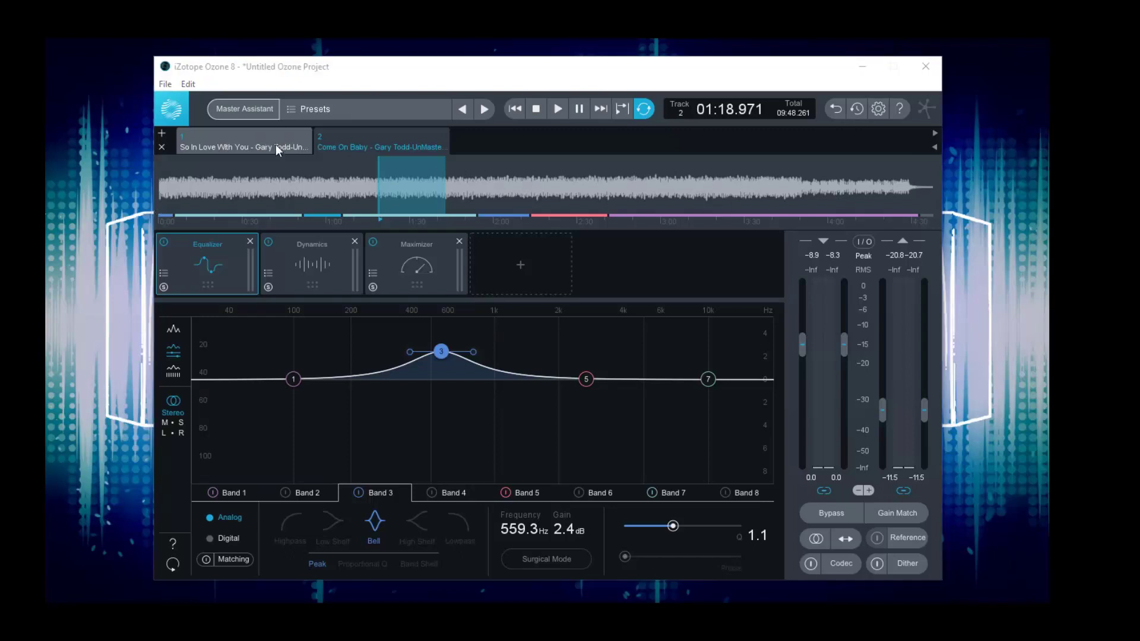
click(275, 144)
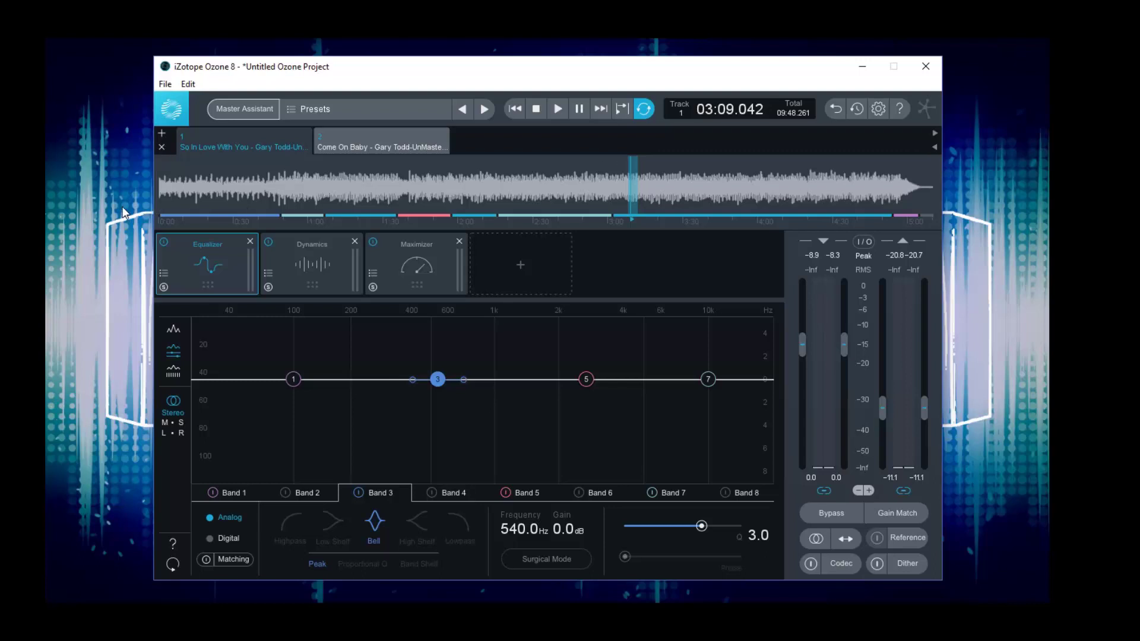
Select the opening song section of "So In Love With You" as the loop region on the waveform
mouse_move(156, 208)
mouse_down()
mouse_move(178, 208)
mouse_move(140, 207)
mouse_move(167, 208)
mouse_move(156, 208)
mouse_up()
scroll(185, 197, up, 2)
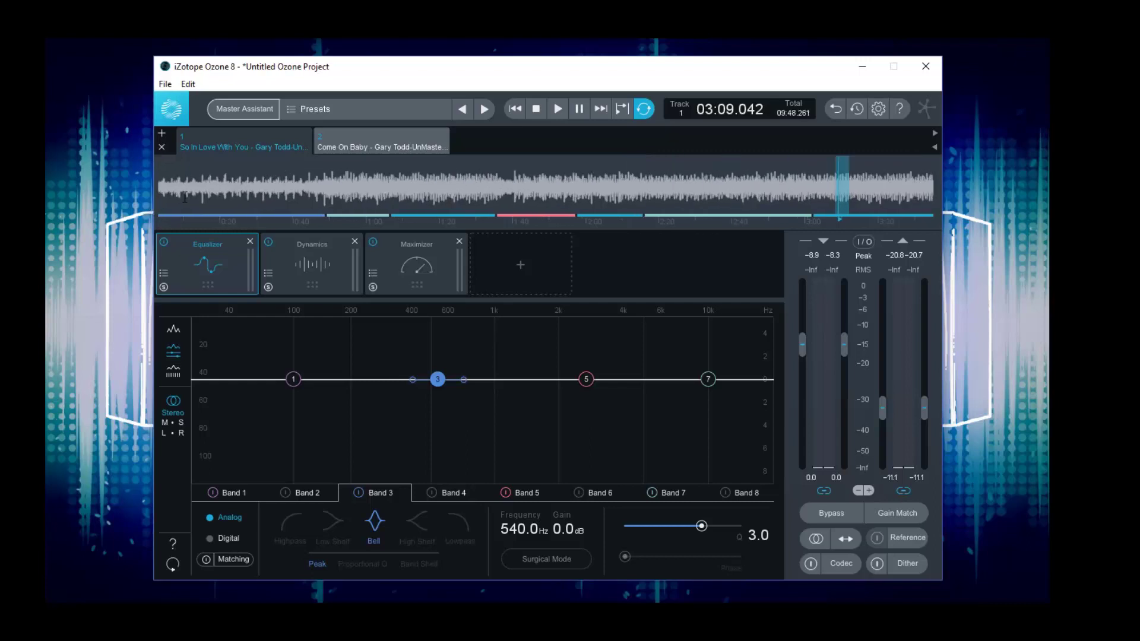
scroll(185, 197, up, 3)
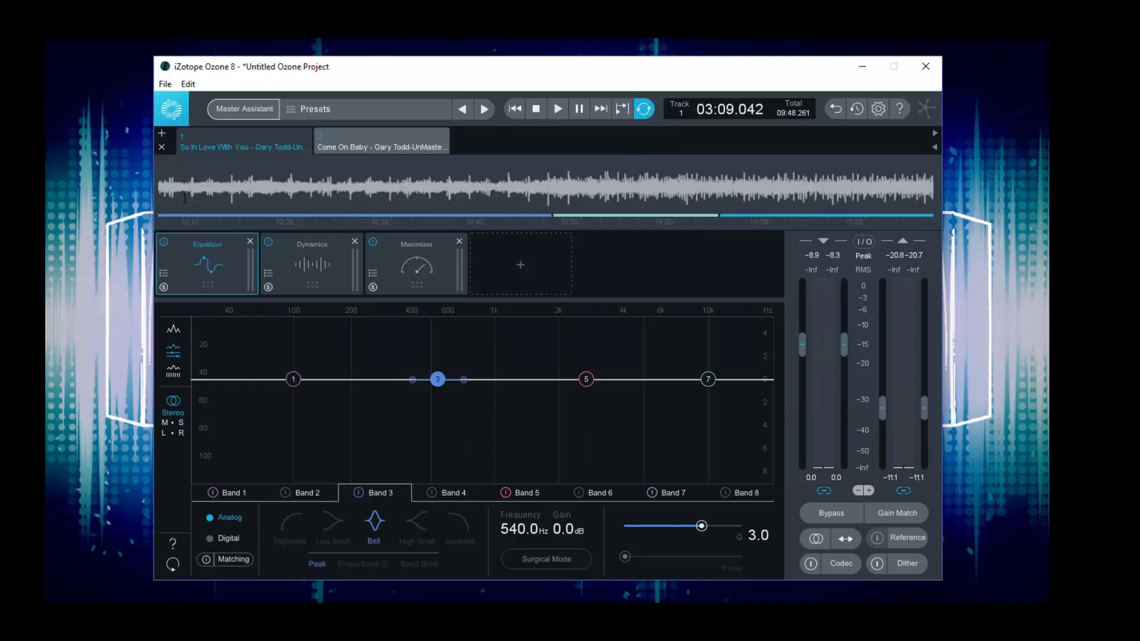
scroll(184, 197, up, 3)
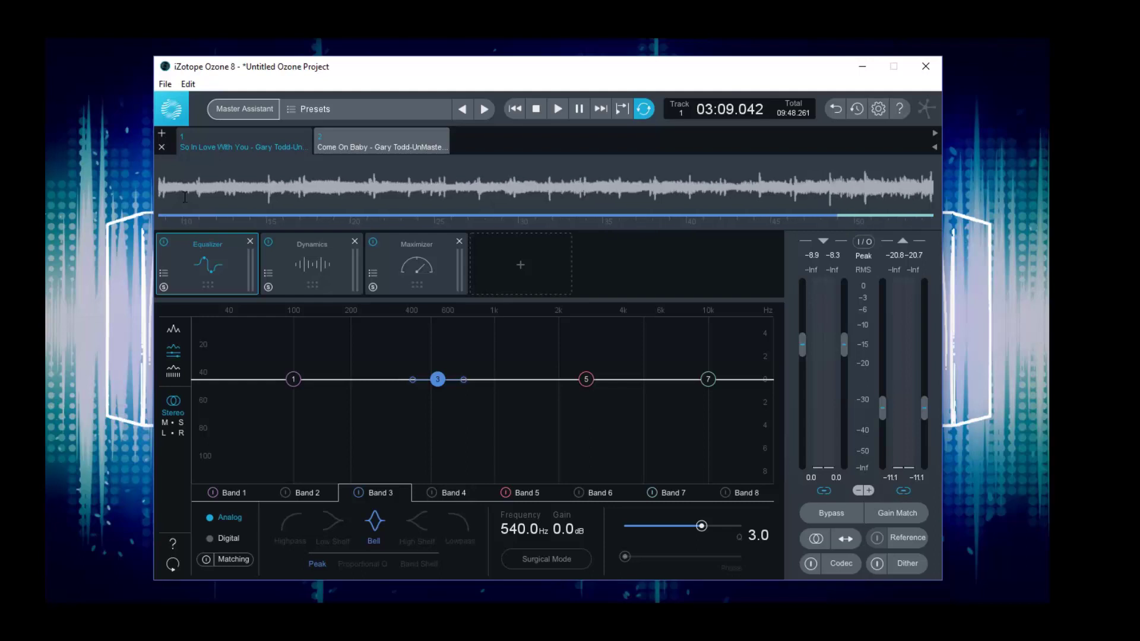
scroll(185, 197, down, 1)
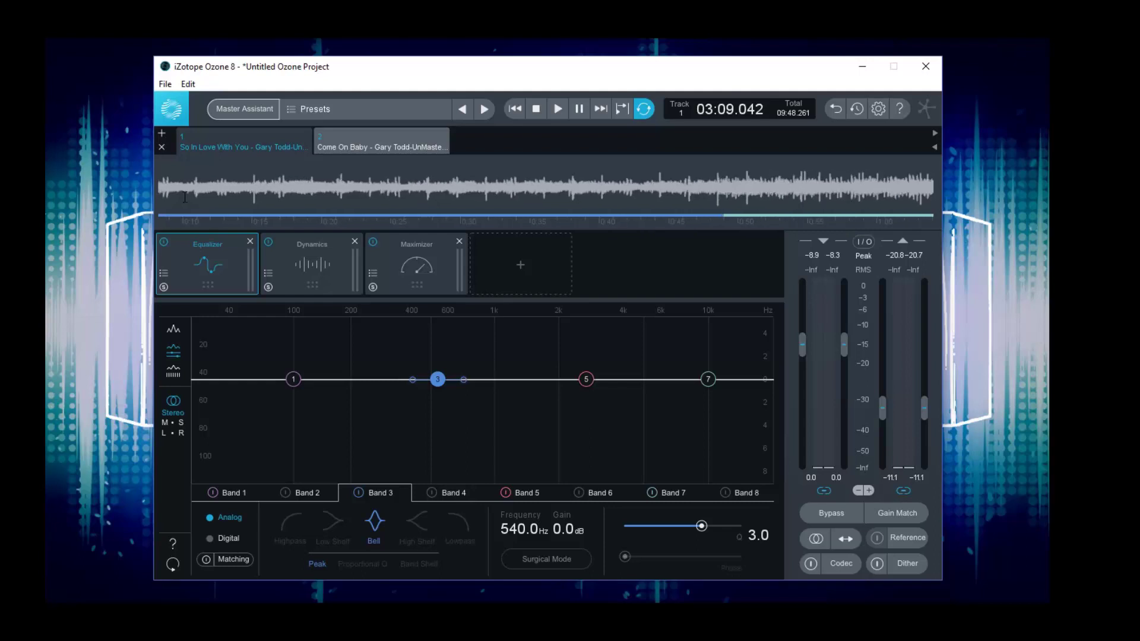
click(236, 215)
scroll(211, 224, down, 4)
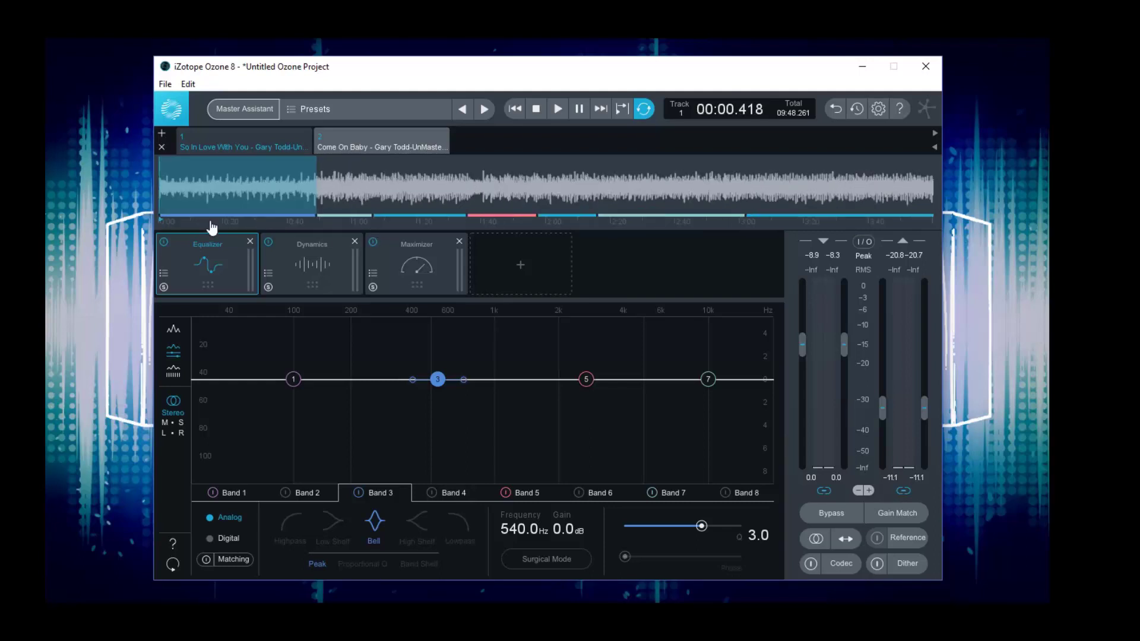
scroll(211, 226, down, 2)
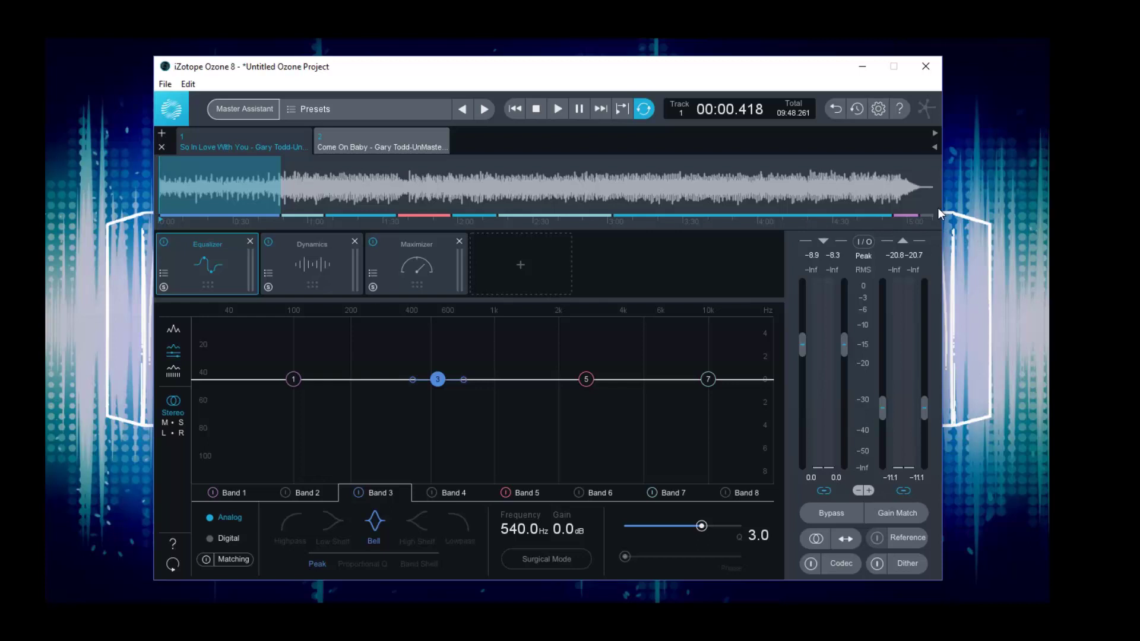
Trim the end of "So In Love With You" slightly and add a long fade-out with the Log curve
mouse_move(935, 204)
mouse_down()
mouse_move(908, 202)
mouse_move(929, 208)
mouse_up()
drag(929, 160, 897, 169)
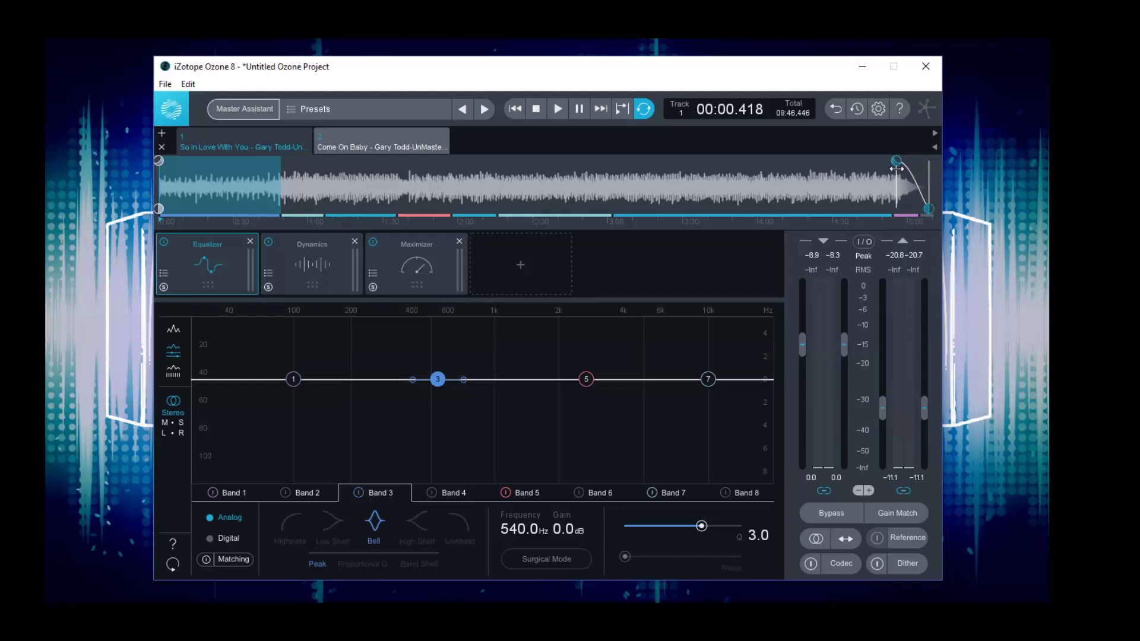
right_click(895, 160)
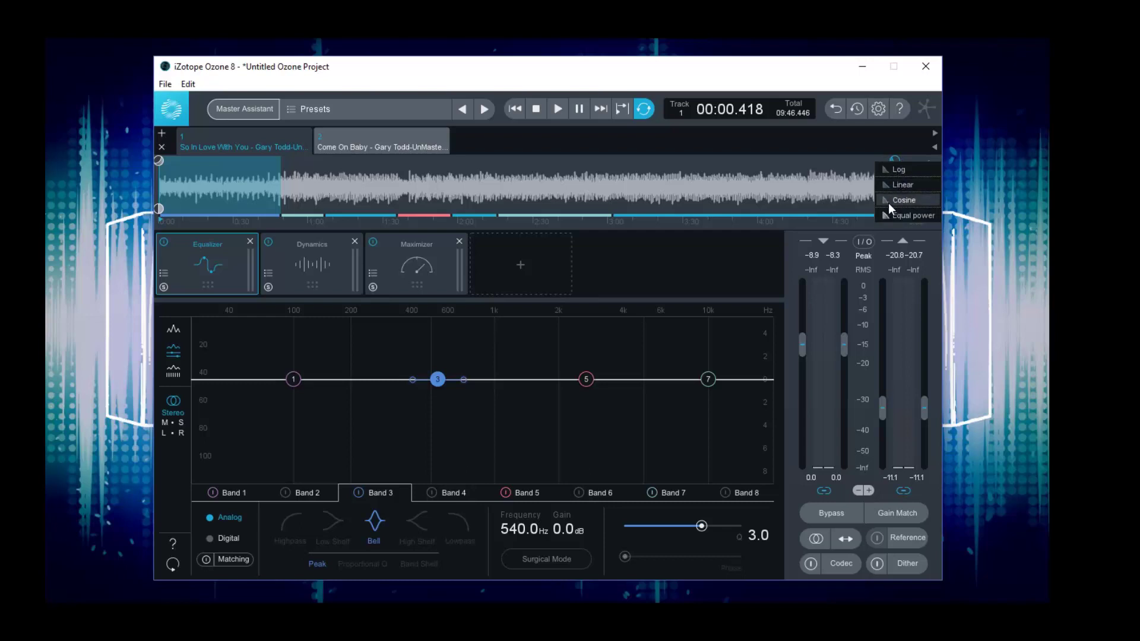
click(890, 171)
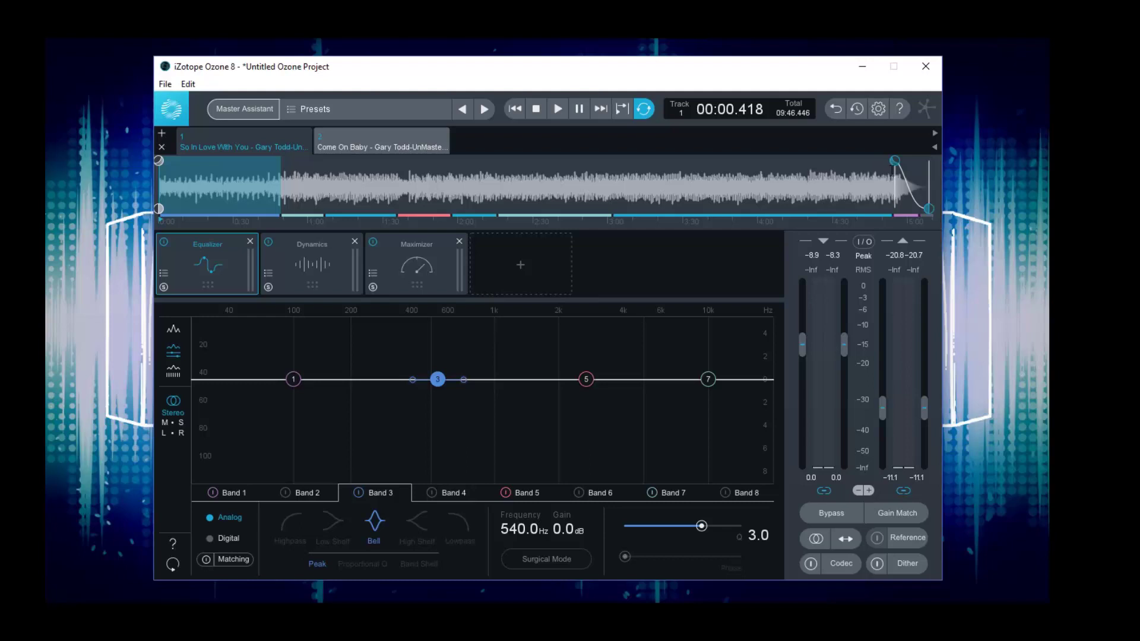
drag(893, 162, 851, 167)
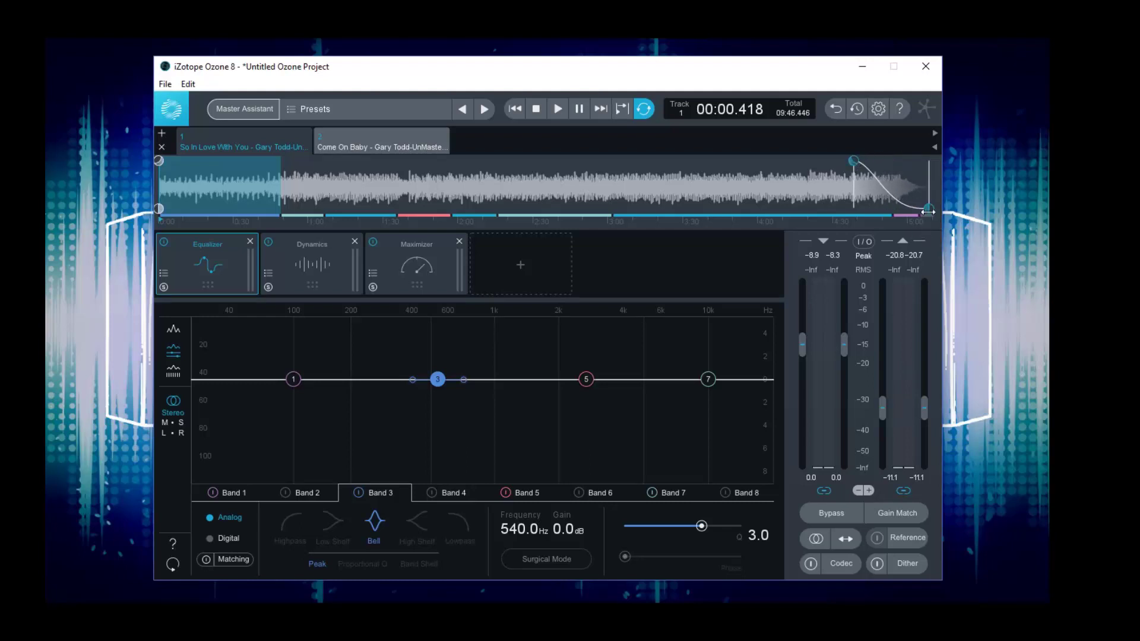
Trim the end of "So In Love With You" further, to a project total of about 09:31, and shorten its fade-out
drag(929, 208, 885, 209)
scroll(885, 208, up, 5)
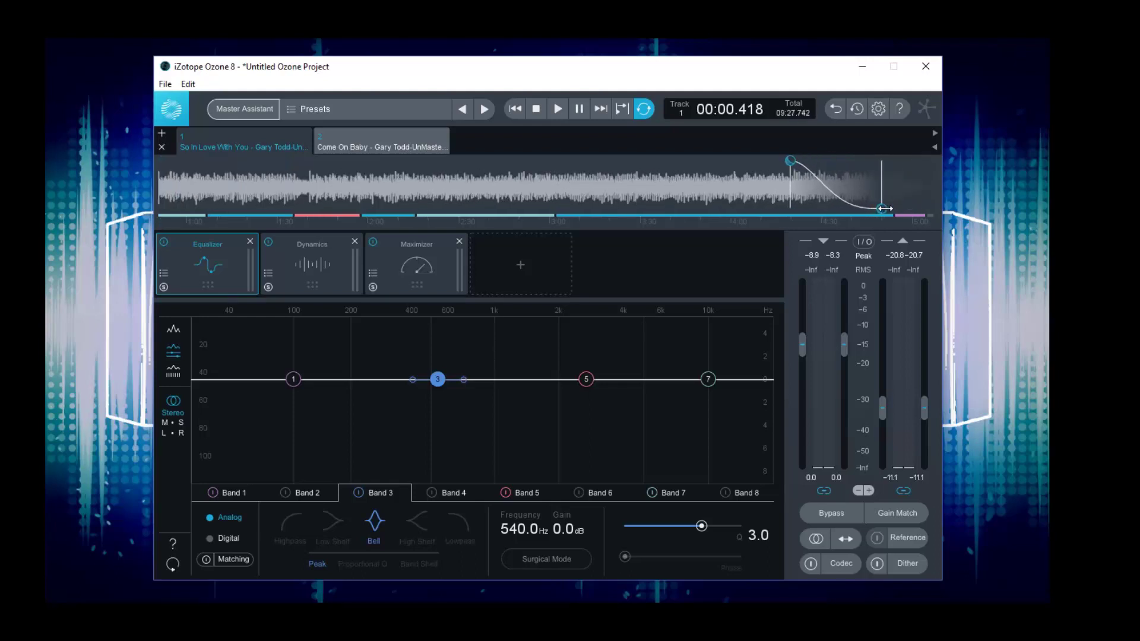
scroll(884, 209, up, 4)
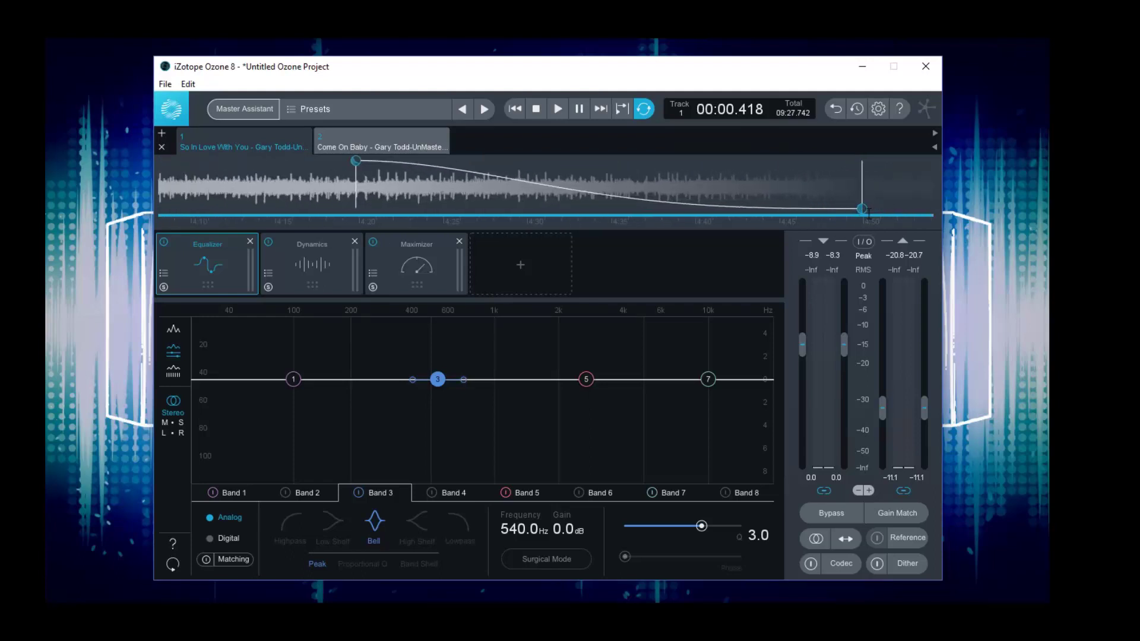
drag(864, 209, 921, 217)
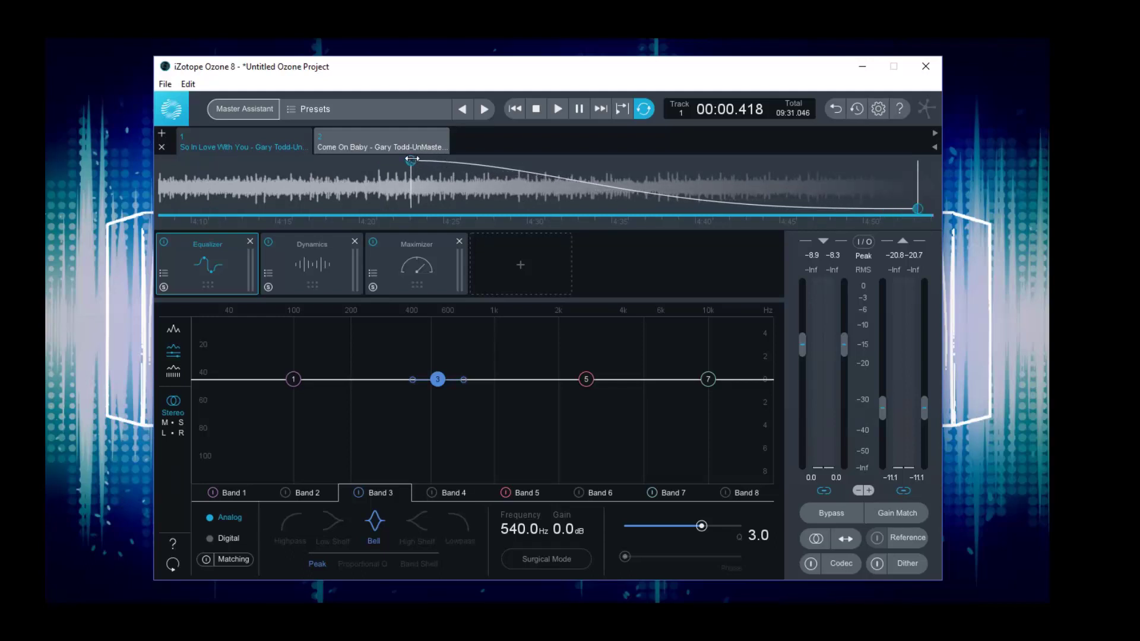
drag(410, 160, 829, 222)
scroll(802, 210, down, 4)
scroll(802, 210, down, 4)
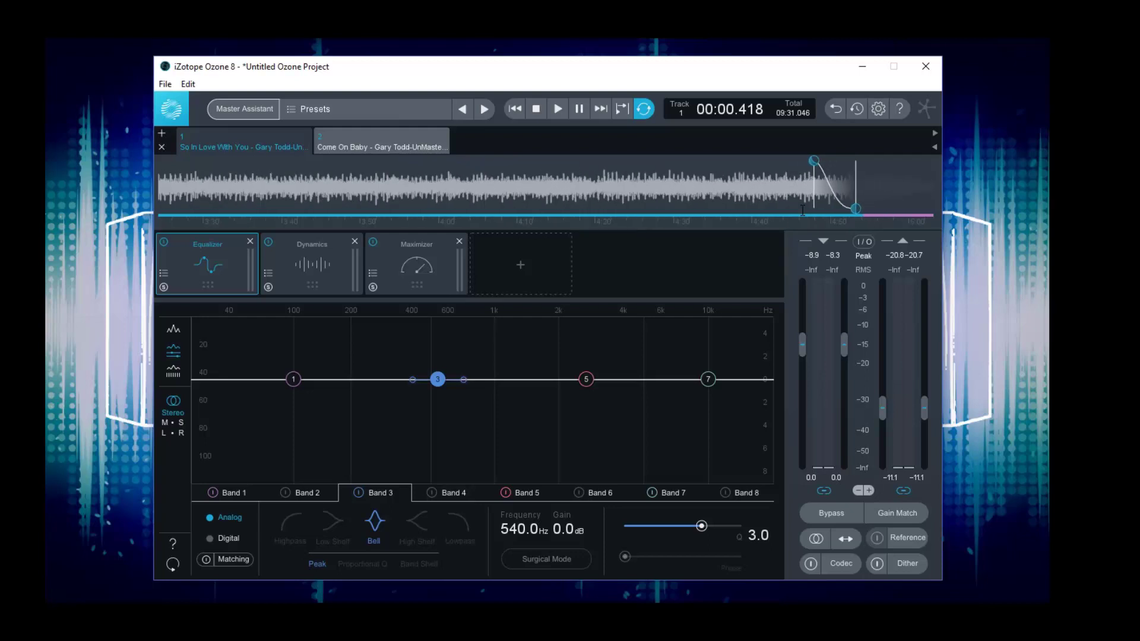
scroll(802, 210, down, 2)
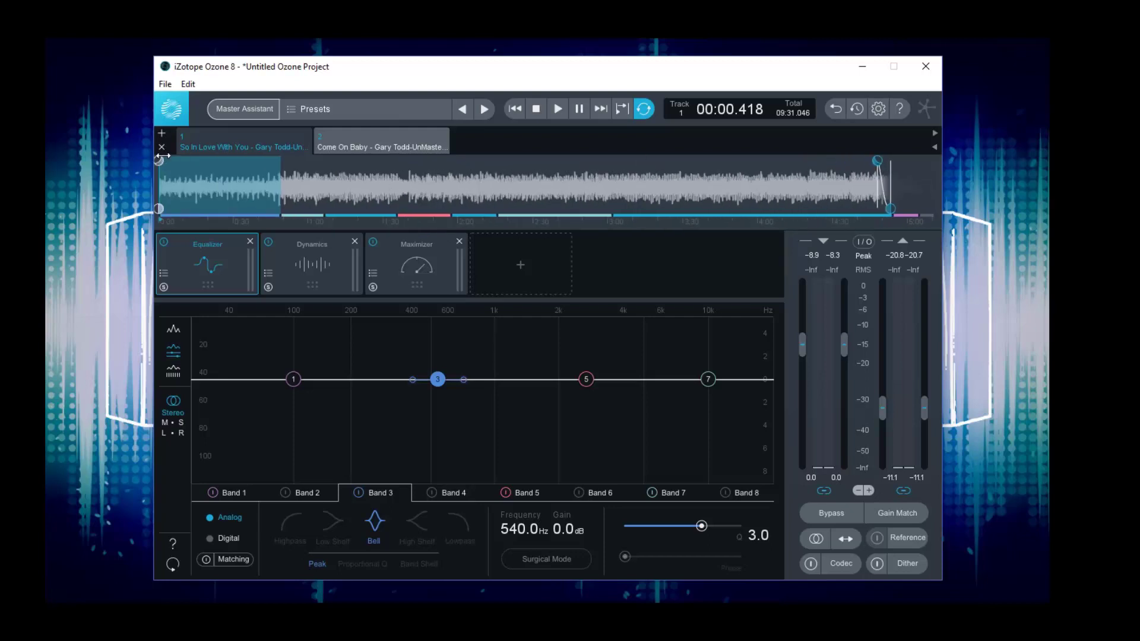
Add a short fade-in at the start of "So In Love With You", trying the Linear curve before setting it to Cosine
mouse_move(159, 161)
mouse_down()
mouse_move(285, 191)
mouse_move(270, 188)
mouse_up()
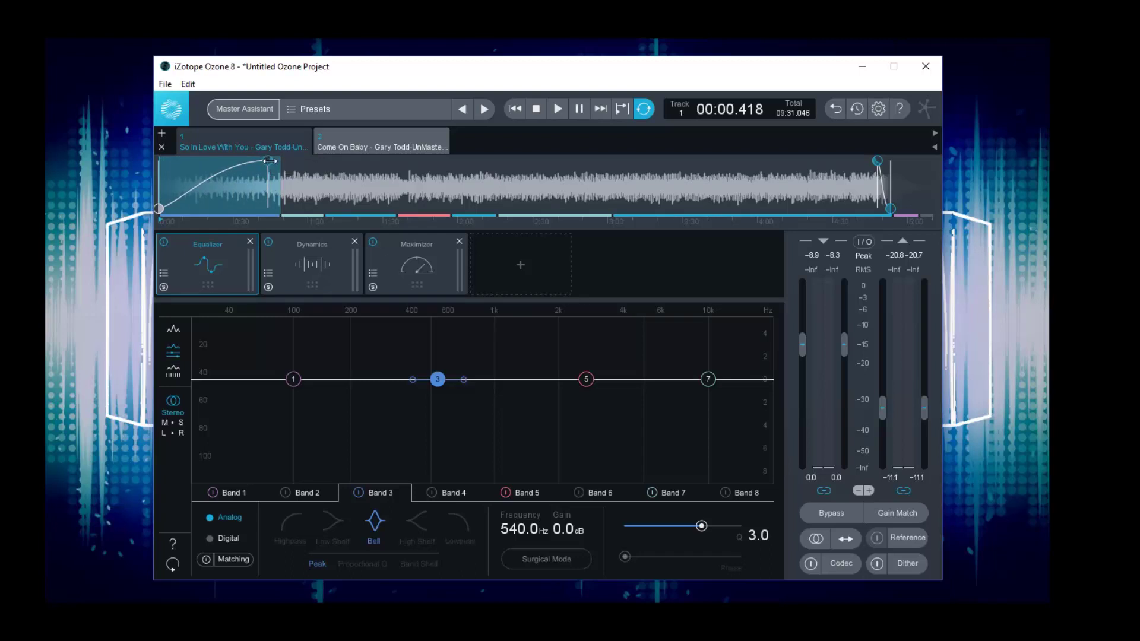
right_click(267, 159)
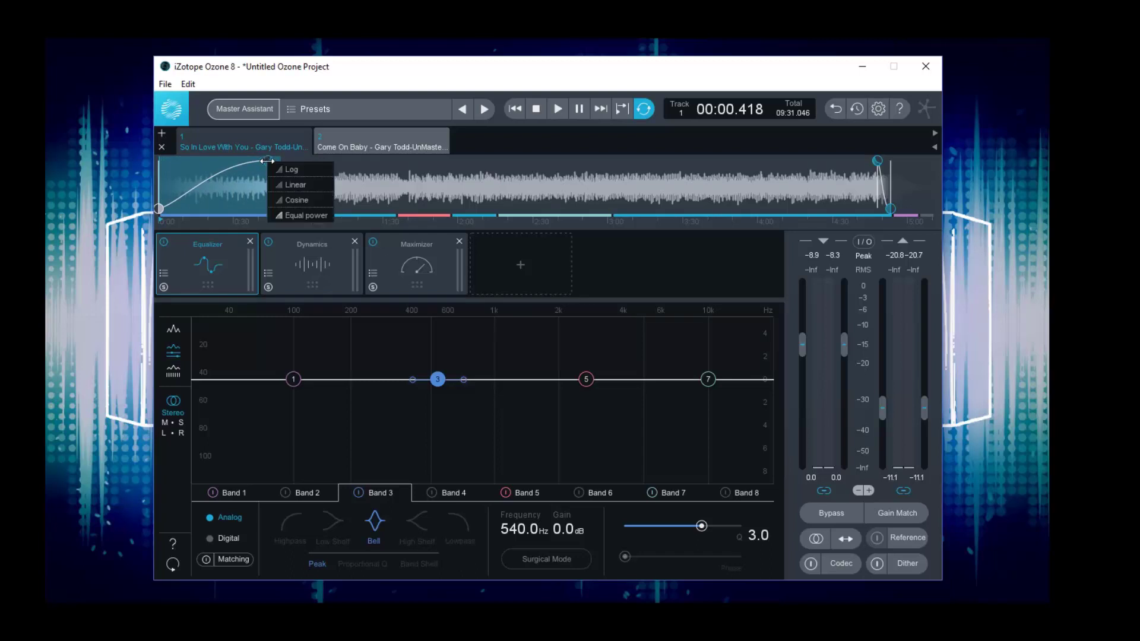
click(293, 184)
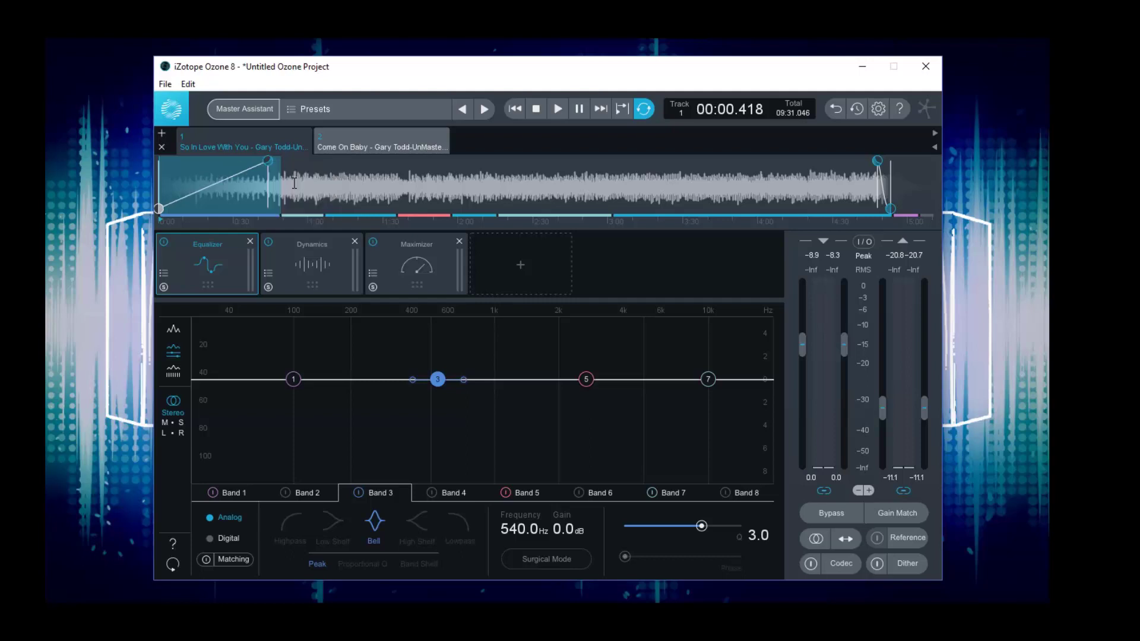
right_click(268, 161)
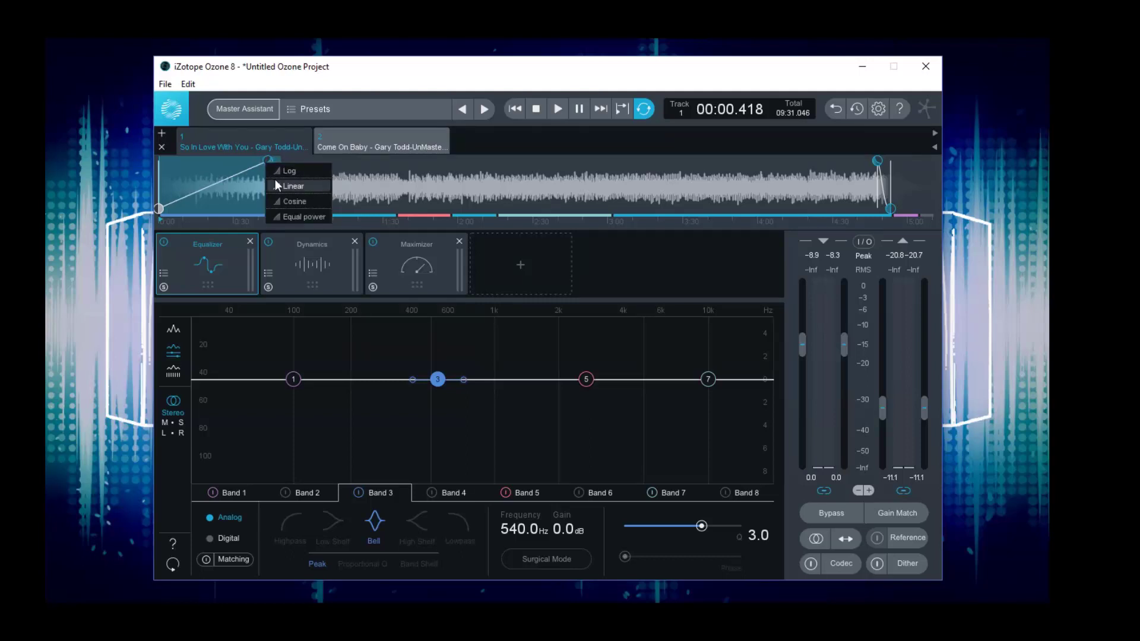
click(291, 202)
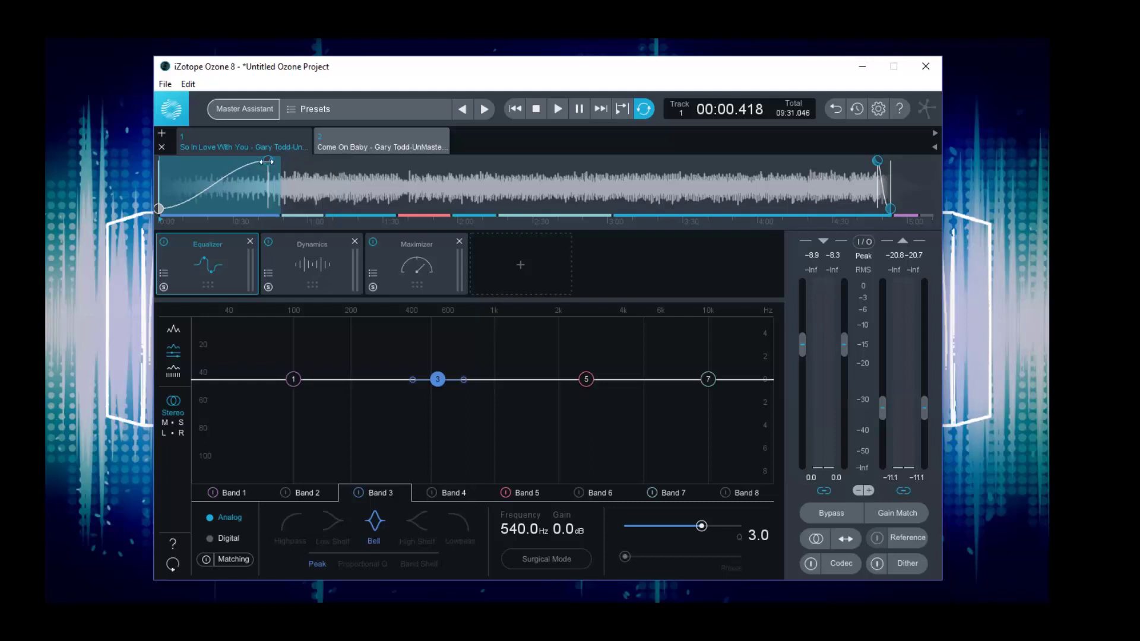
drag(266, 161, 225, 181)
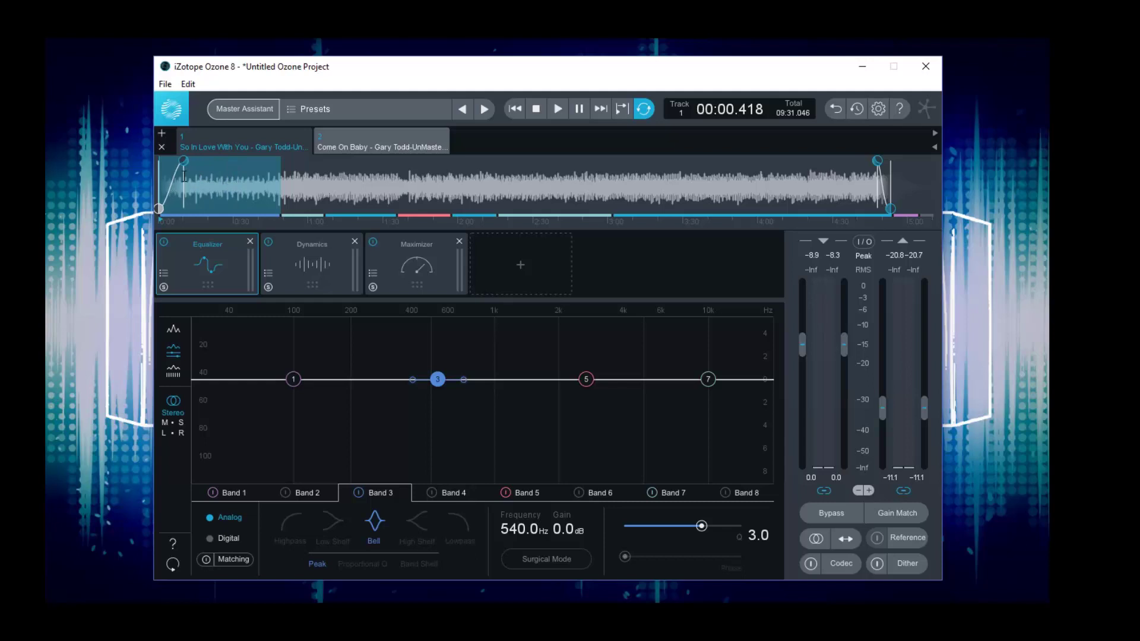
Compare "Come On Baby" with "So In Love With You" by alternating between them, finishing on "So In Love With You"
click(337, 145)
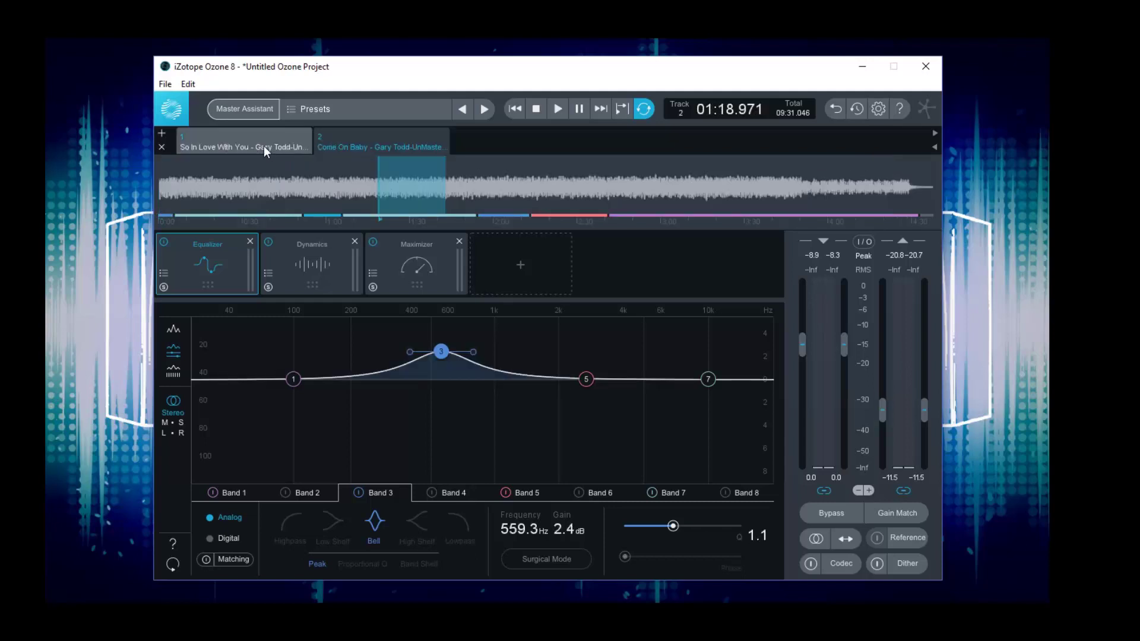
click(260, 146)
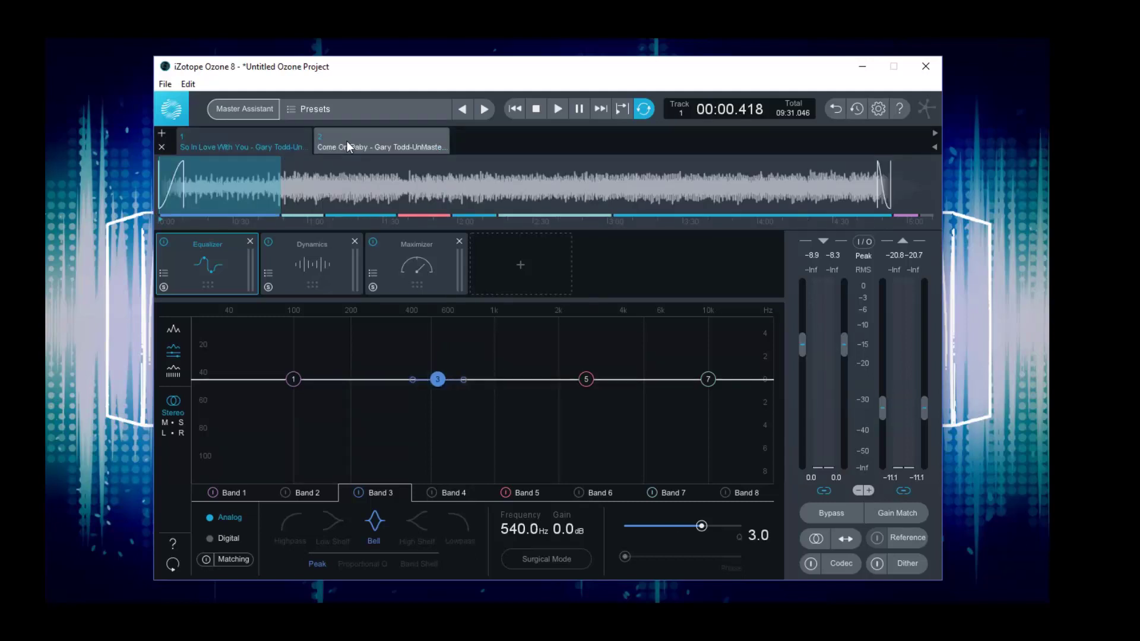
click(347, 140)
click(293, 142)
View the available Ozone modules and plug-ins for a new slot, review the VST plug-in options, and close the options
click(524, 278)
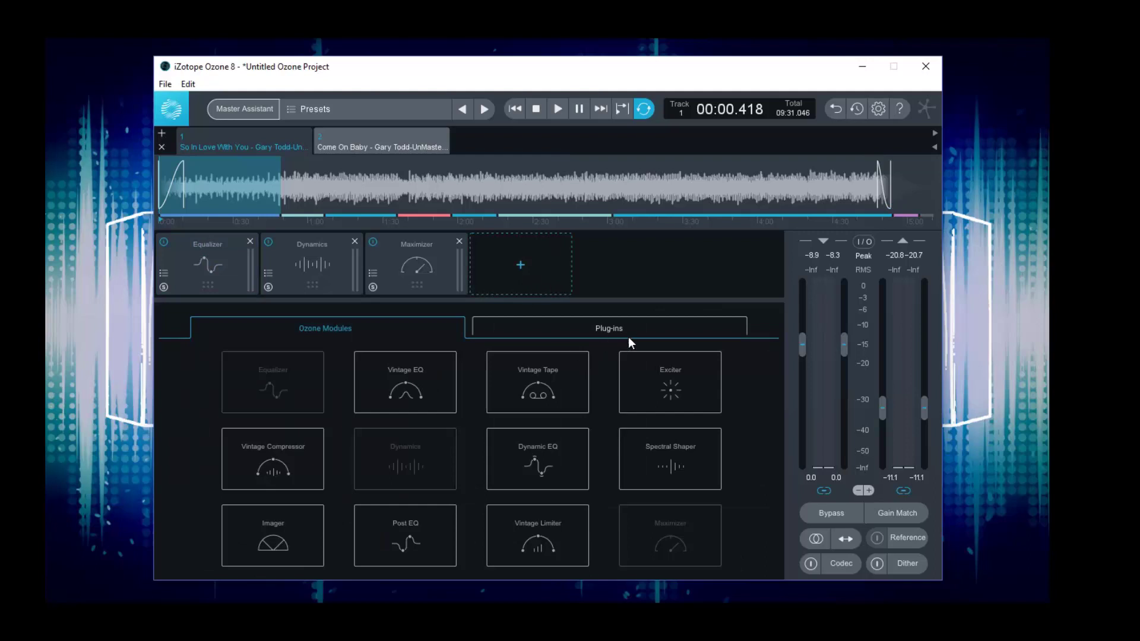
click(598, 335)
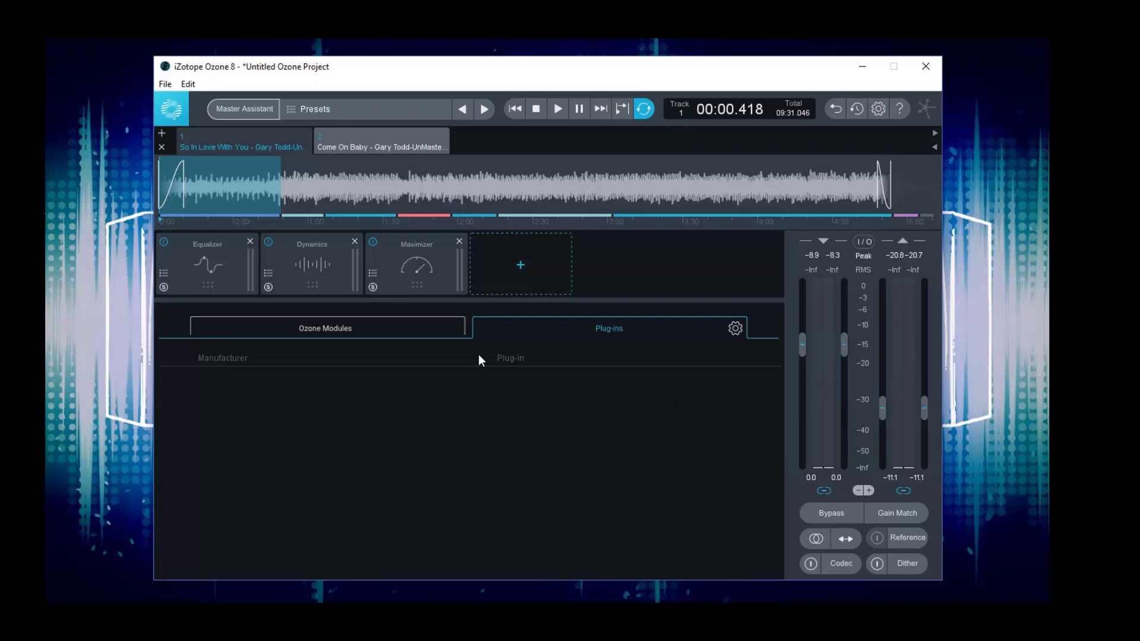
click(735, 329)
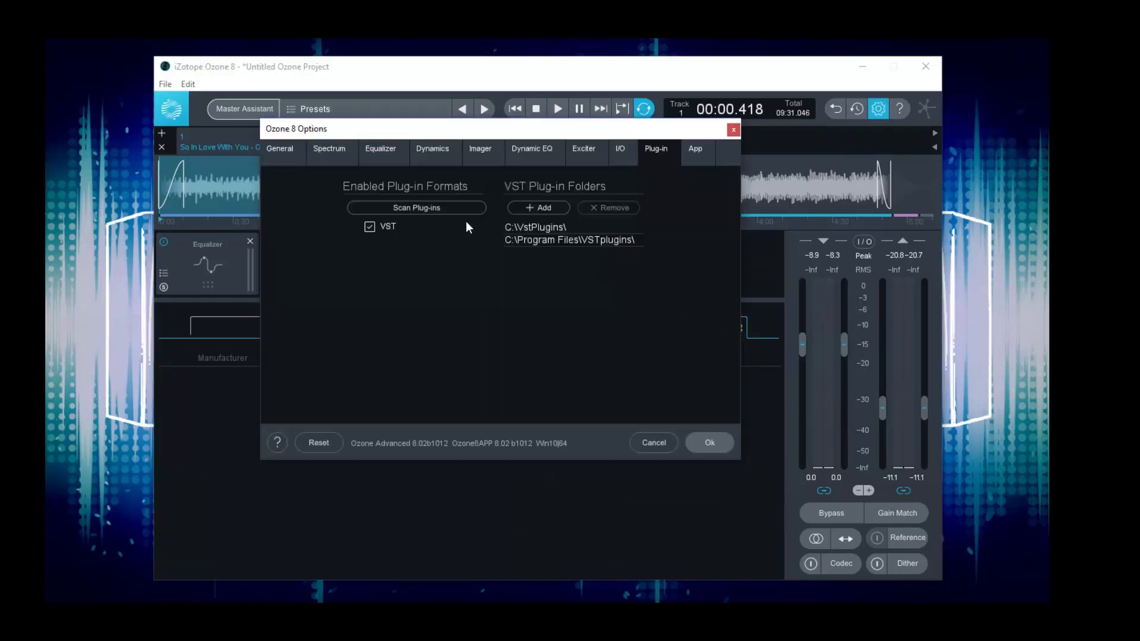
drag(476, 130, 484, 244)
key(Escape)
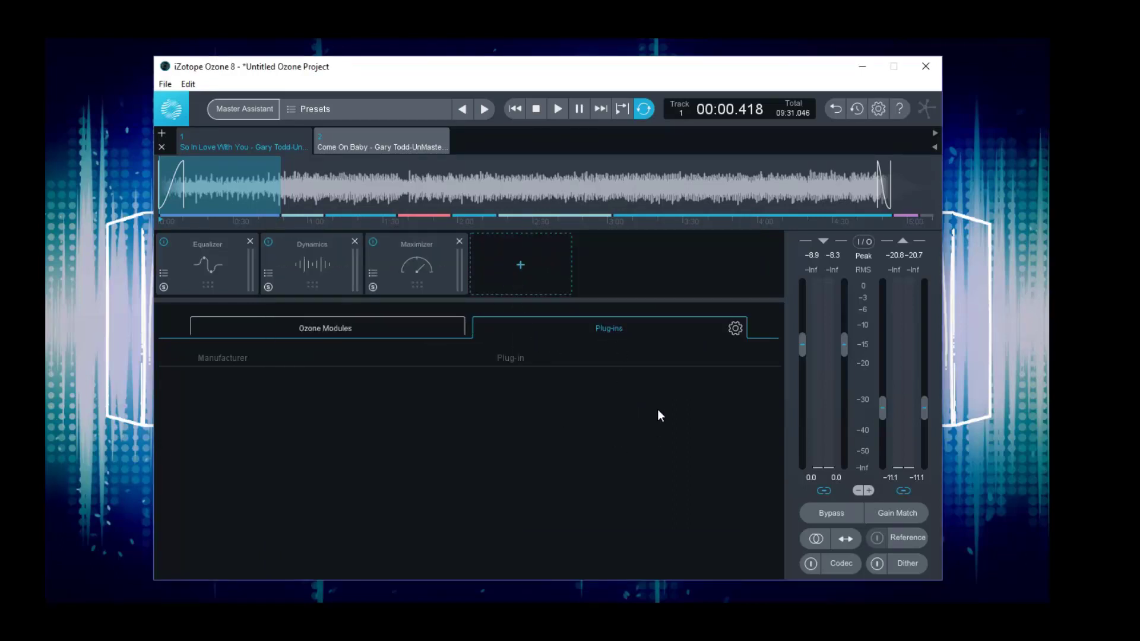
Remove C:\Program Files\VSTplugins\ and C:\VstPlugins\ from the VST plug-in folders in the plug-in options
click(734, 329)
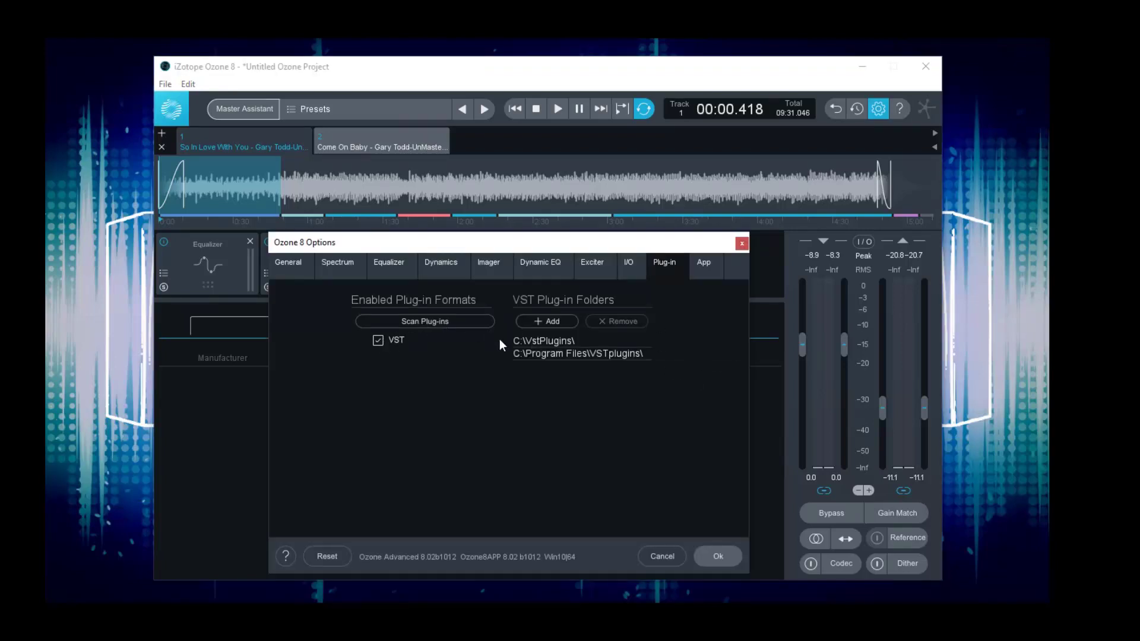
click(551, 353)
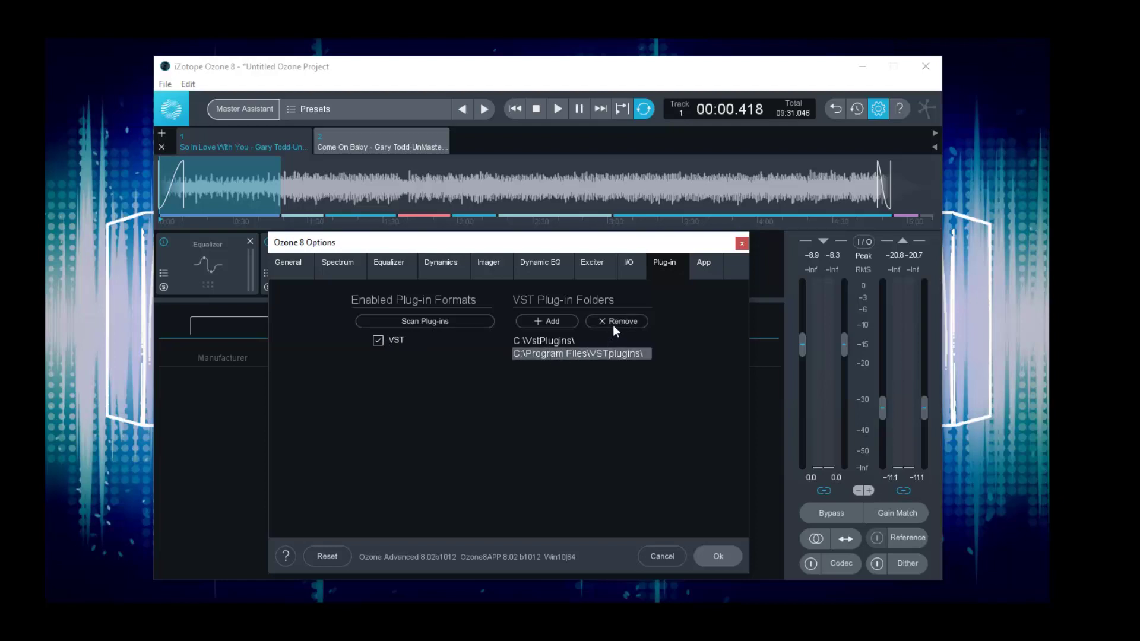
click(612, 325)
click(572, 340)
click(609, 321)
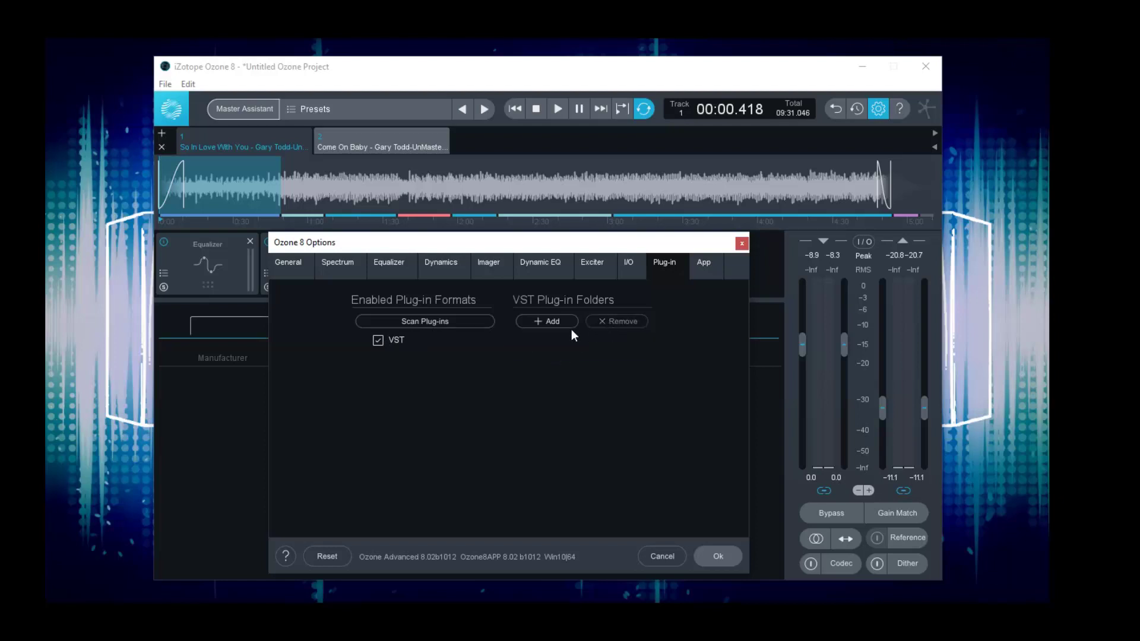
Add C:\Program Files\Common Files\VST3 to the VST plug-in folders, scan for plug-ins, and accept the options
click(554, 321)
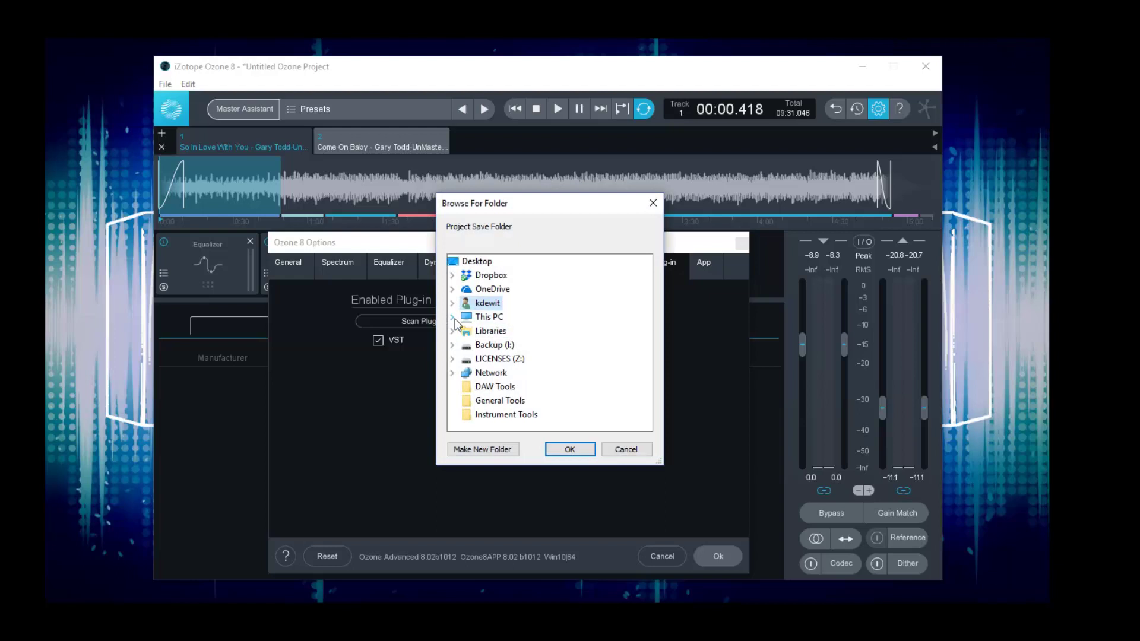
click(453, 317)
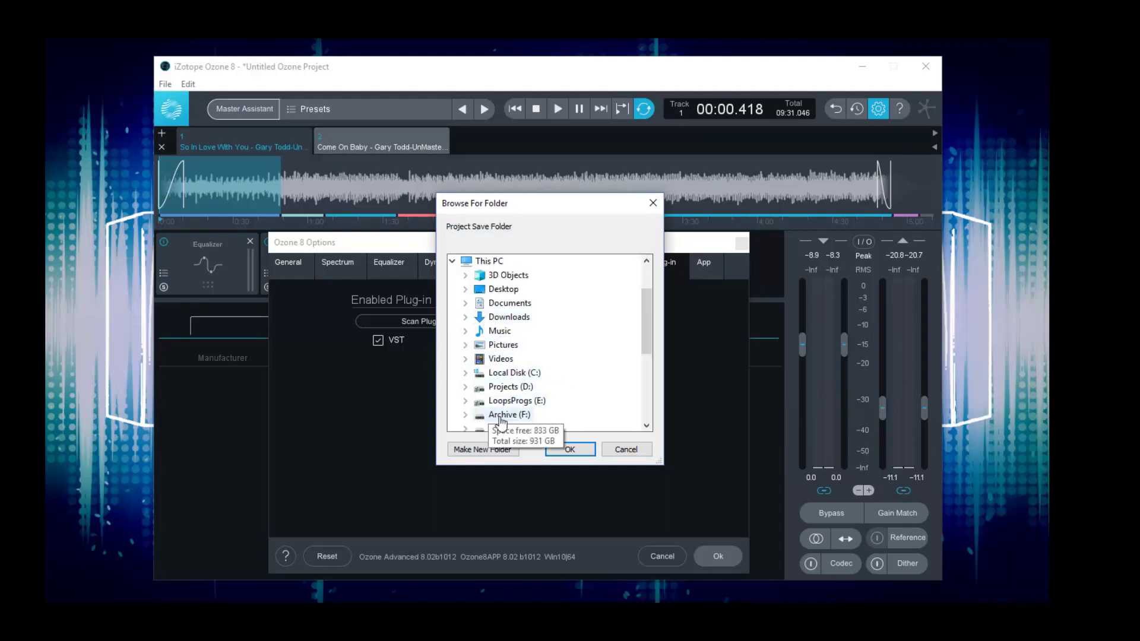
double_click(504, 374)
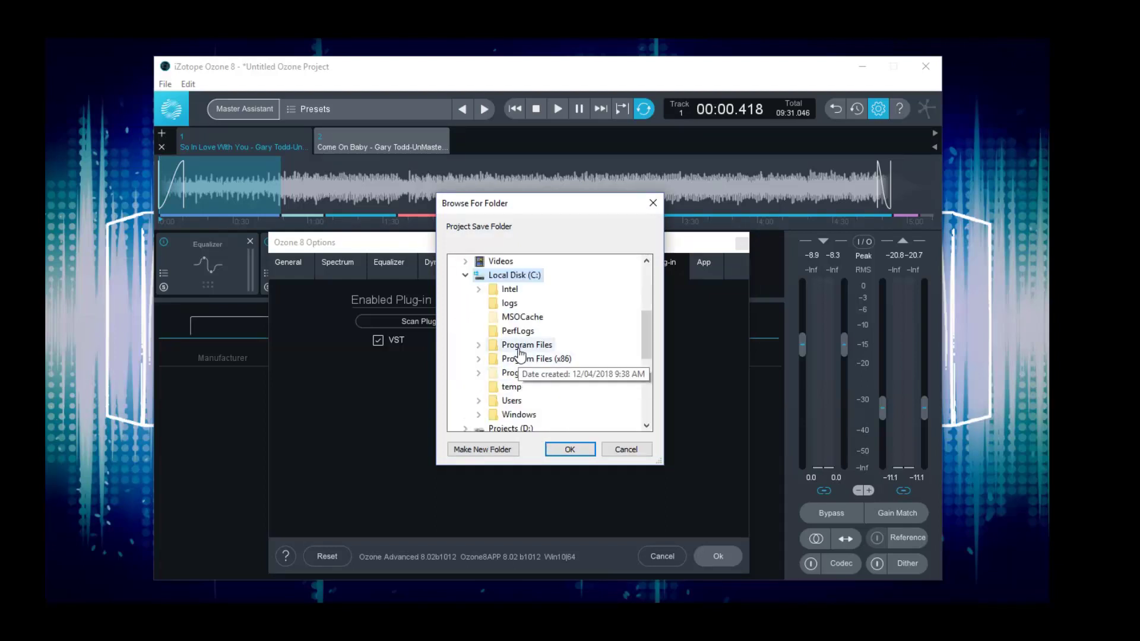
double_click(520, 346)
scroll(550, 399, down, 1)
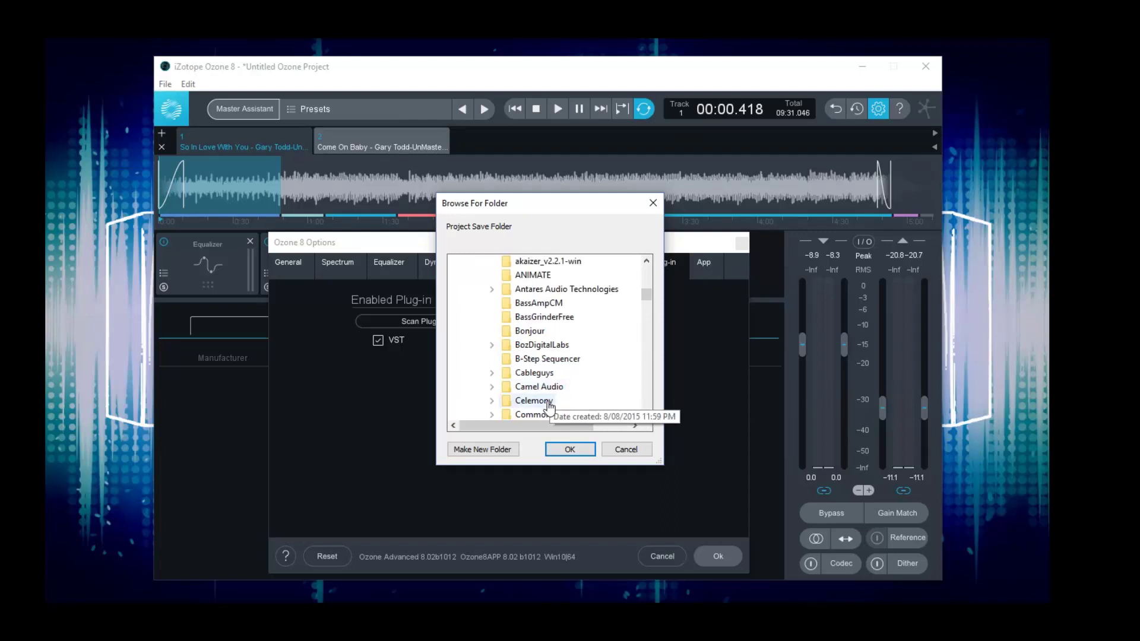
scroll(547, 406, down, 1)
click(533, 374)
double_click(533, 375)
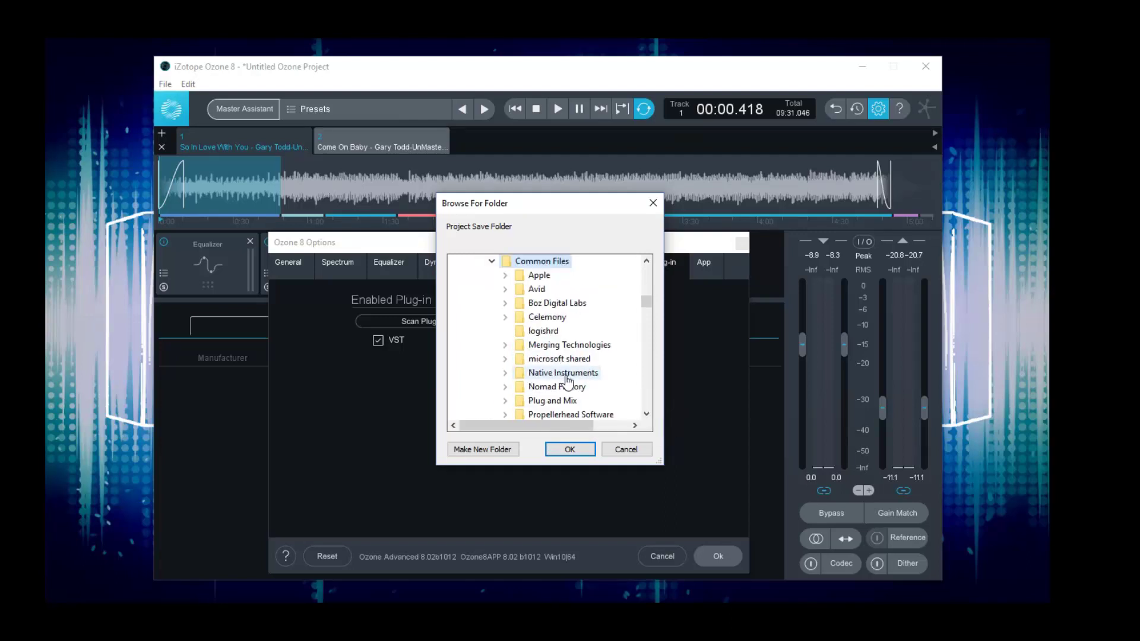
scroll(537, 377, down, 4)
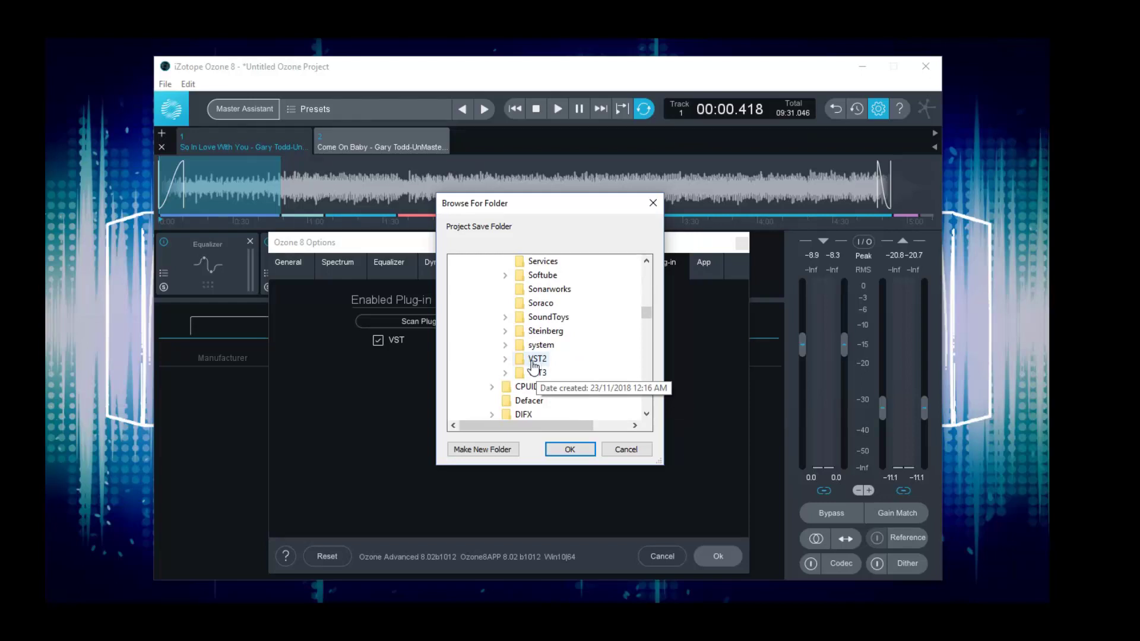
double_click(536, 372)
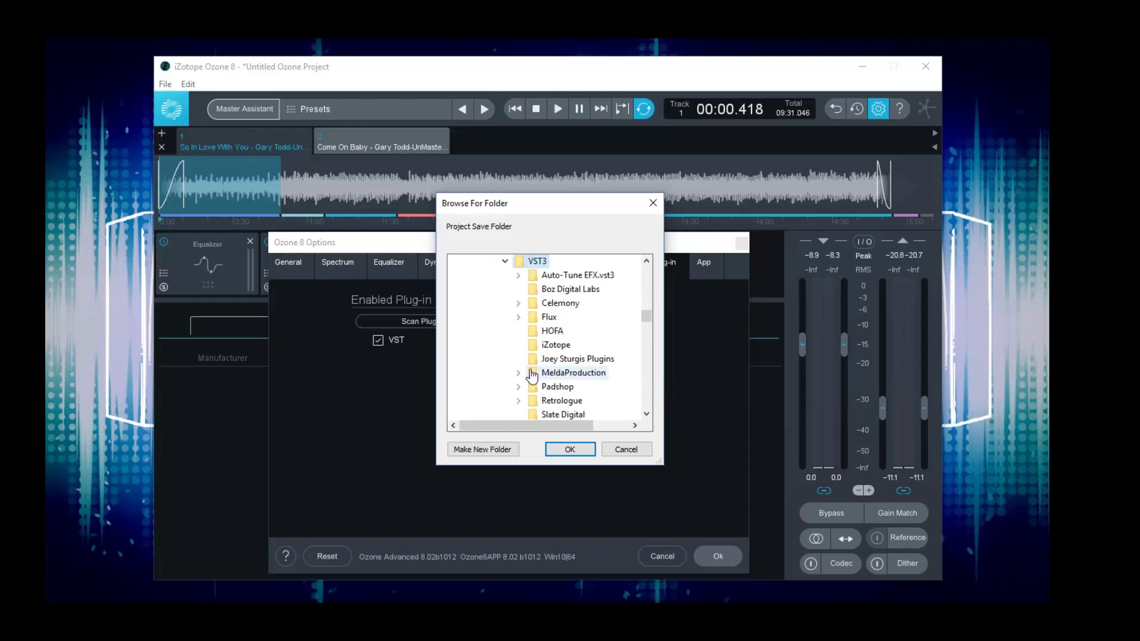
click(560, 448)
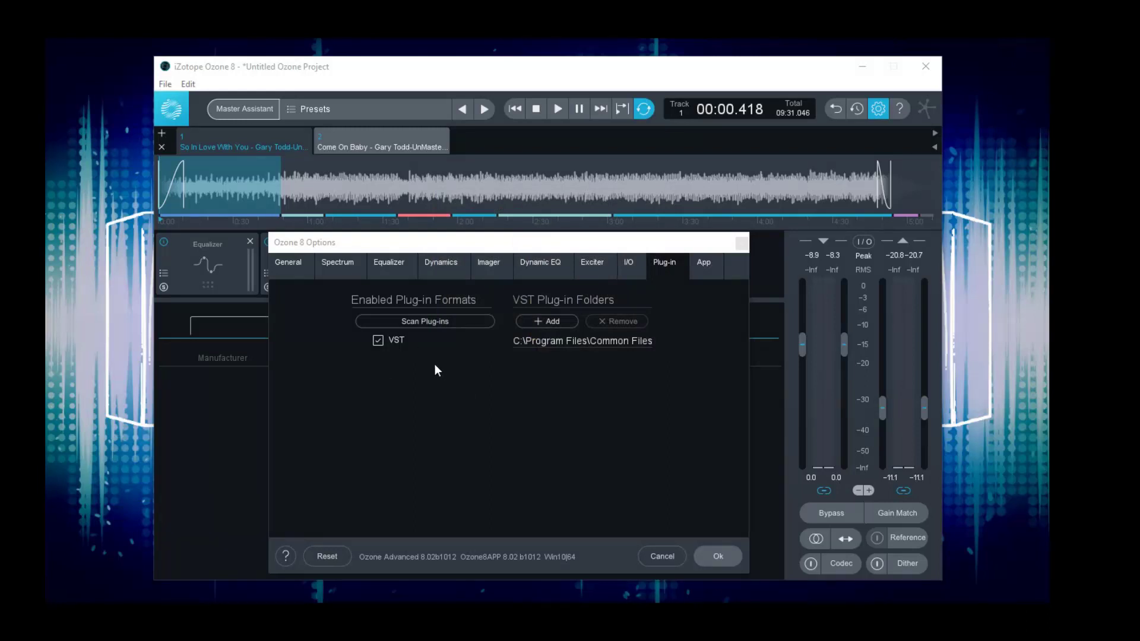
click(441, 322)
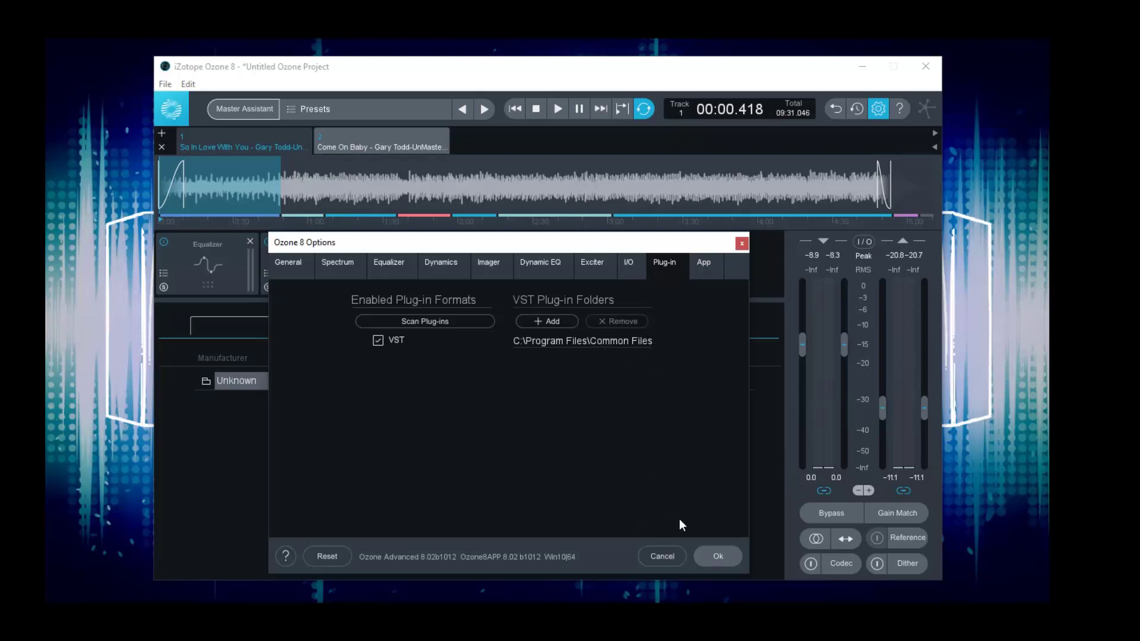
click(708, 556)
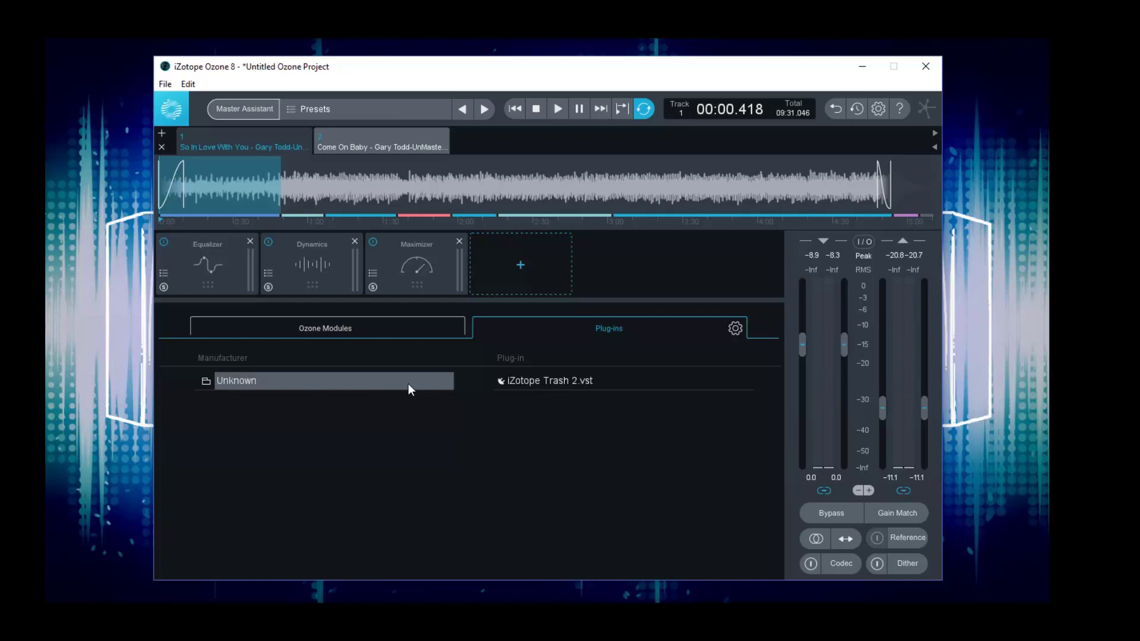
Add C:\Program Files\Common Files\VST2 as a second VST plug-in folder, rescan the plug-ins, and accept the options
click(735, 328)
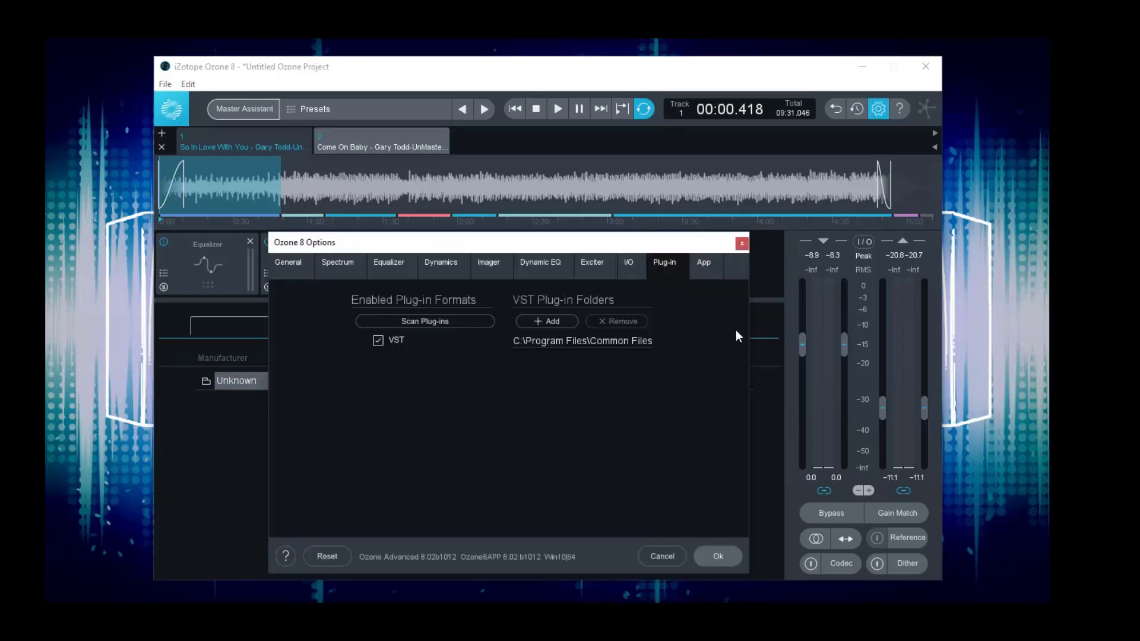
click(555, 322)
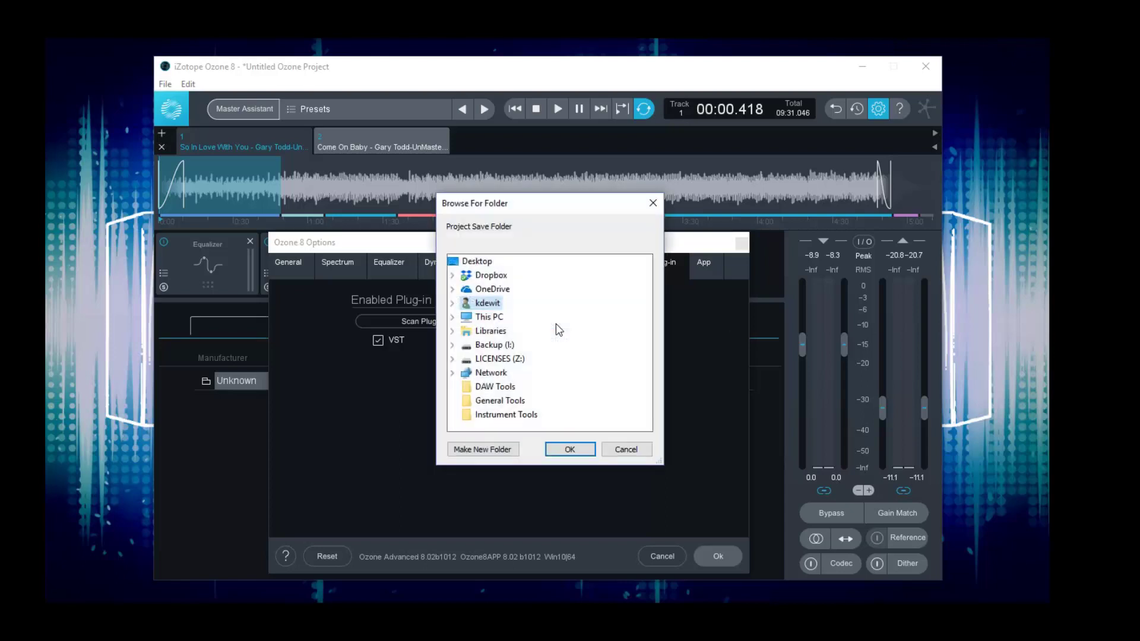
double_click(480, 317)
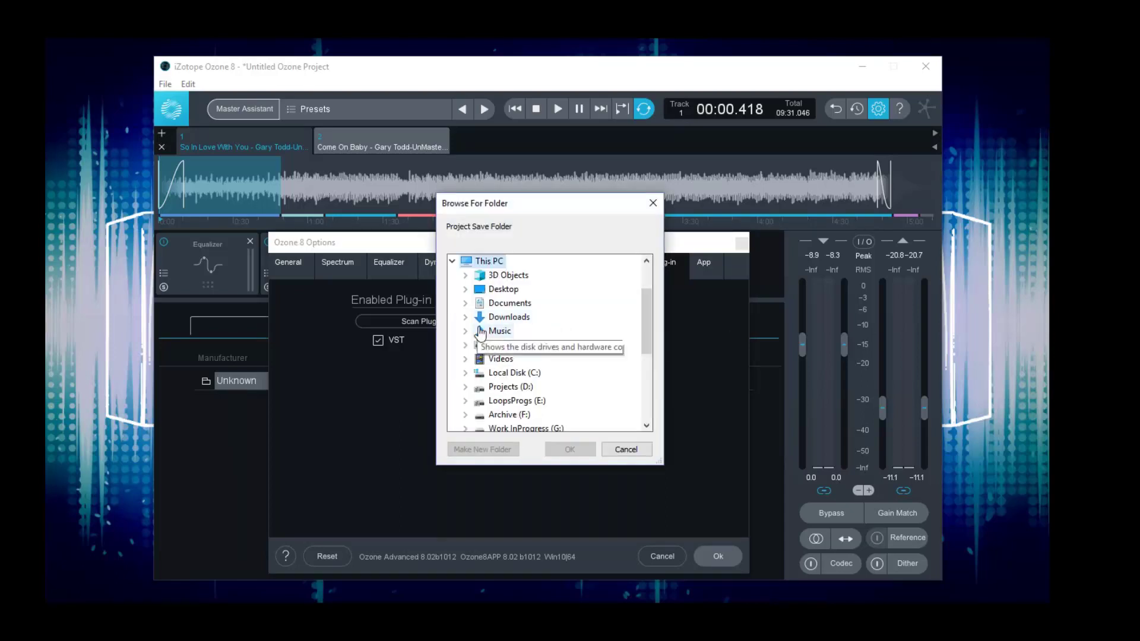
double_click(502, 375)
double_click(510, 347)
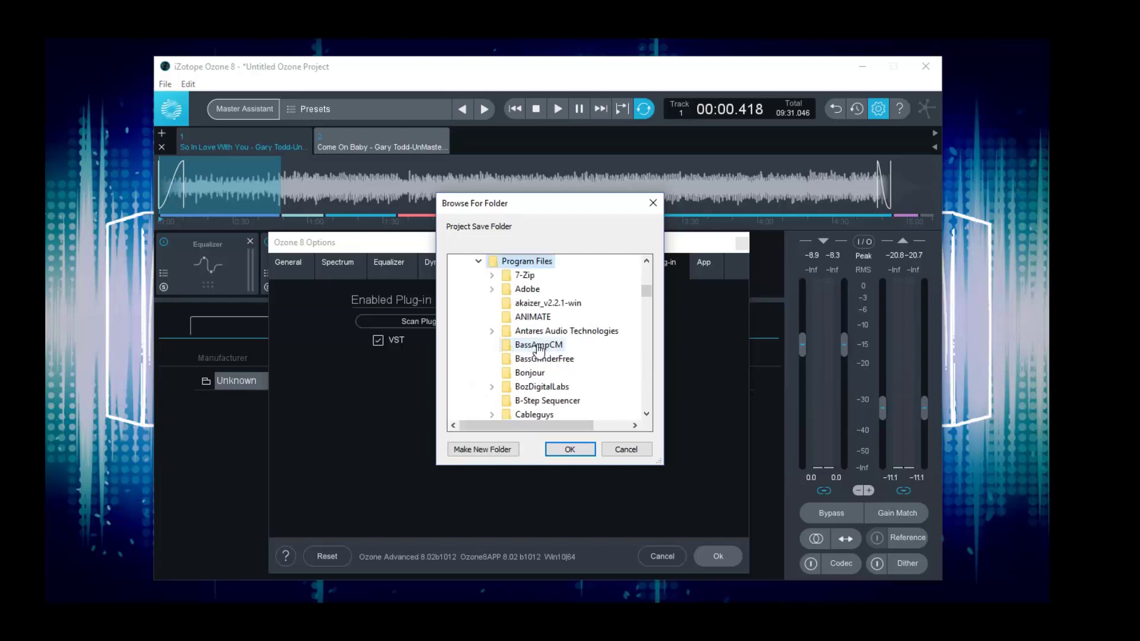
scroll(537, 353, down, 1)
scroll(522, 363, down, 2)
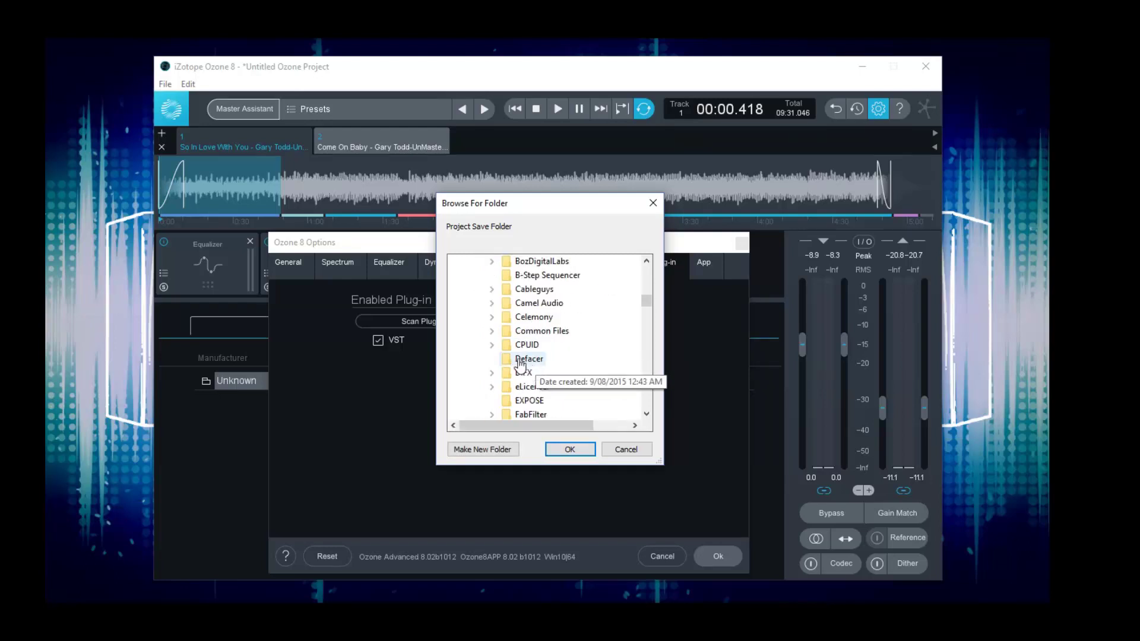
double_click(531, 331)
scroll(557, 389, down, 3)
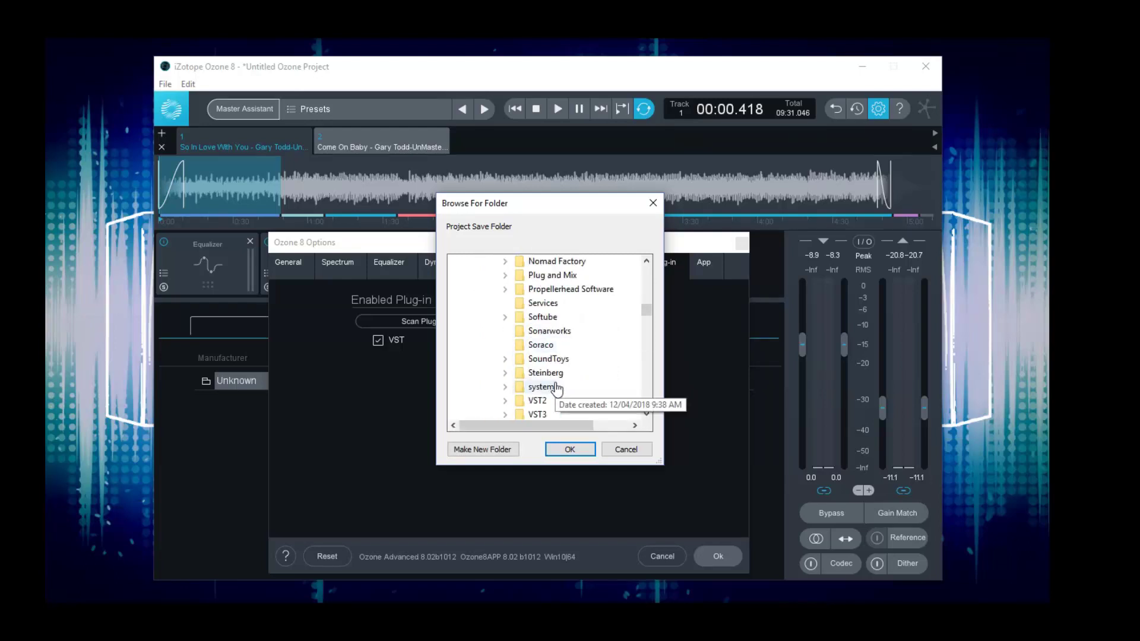
scroll(557, 389, down, 1)
double_click(531, 359)
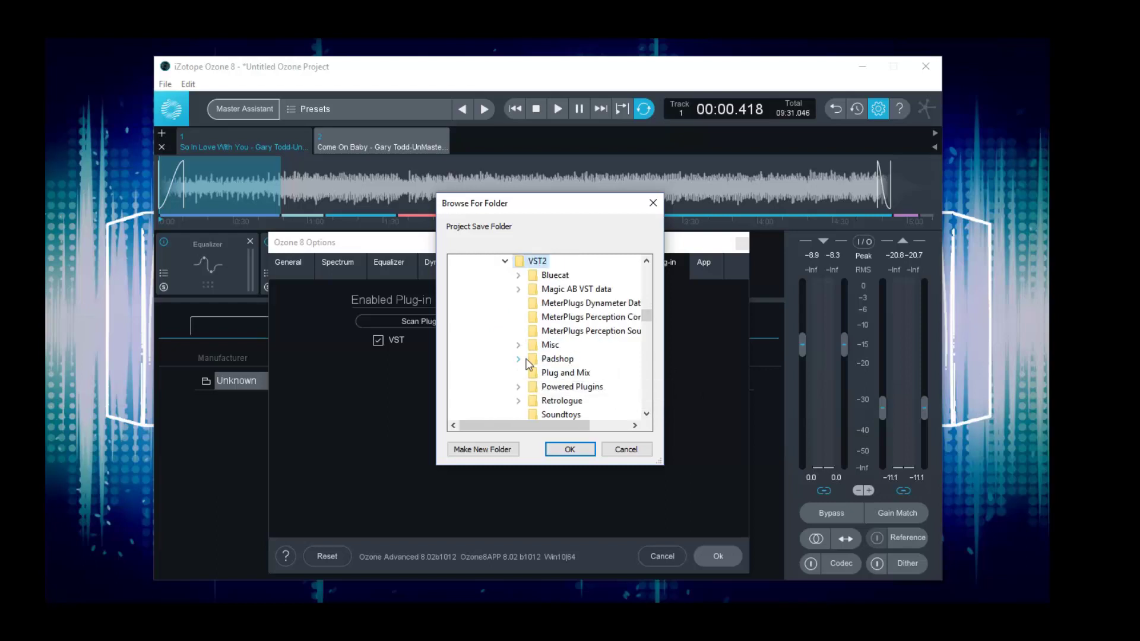
click(560, 449)
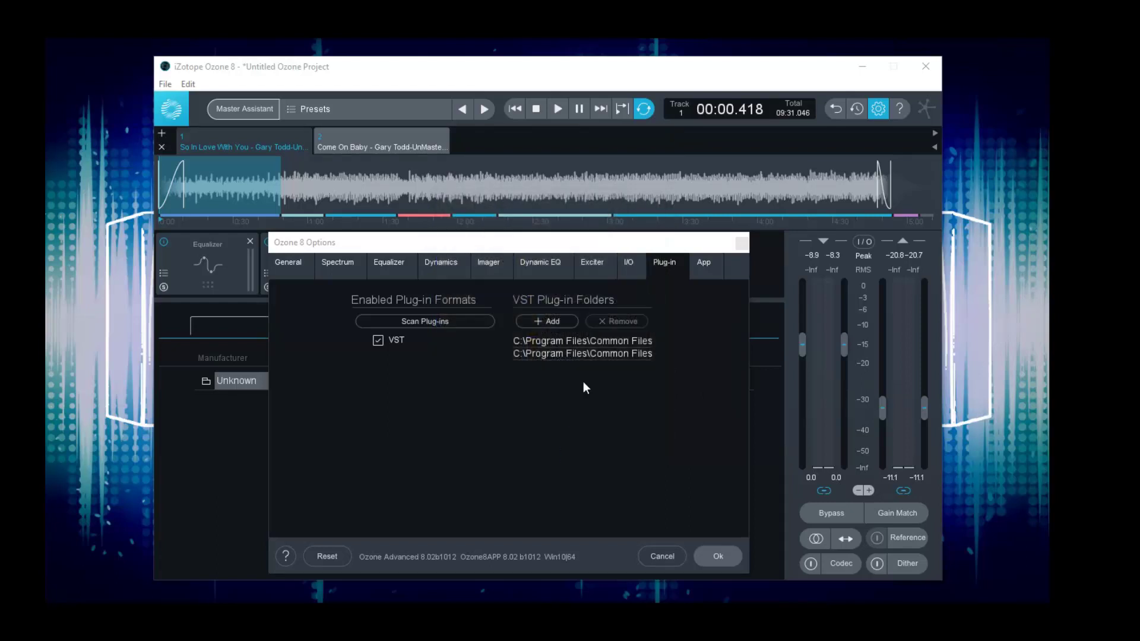
click(432, 319)
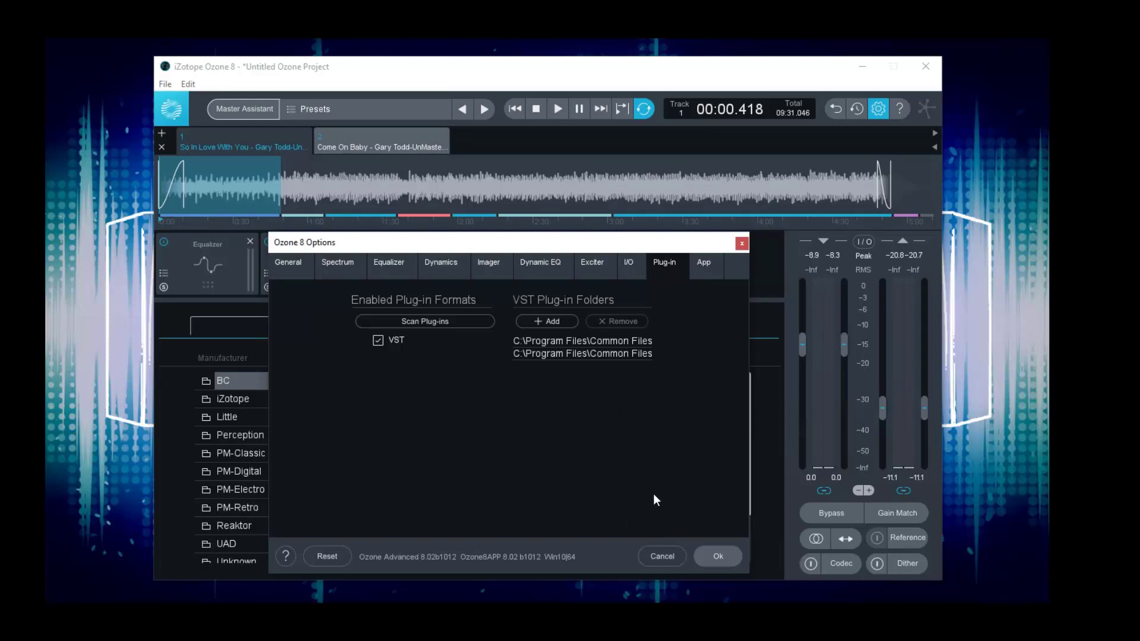
click(706, 551)
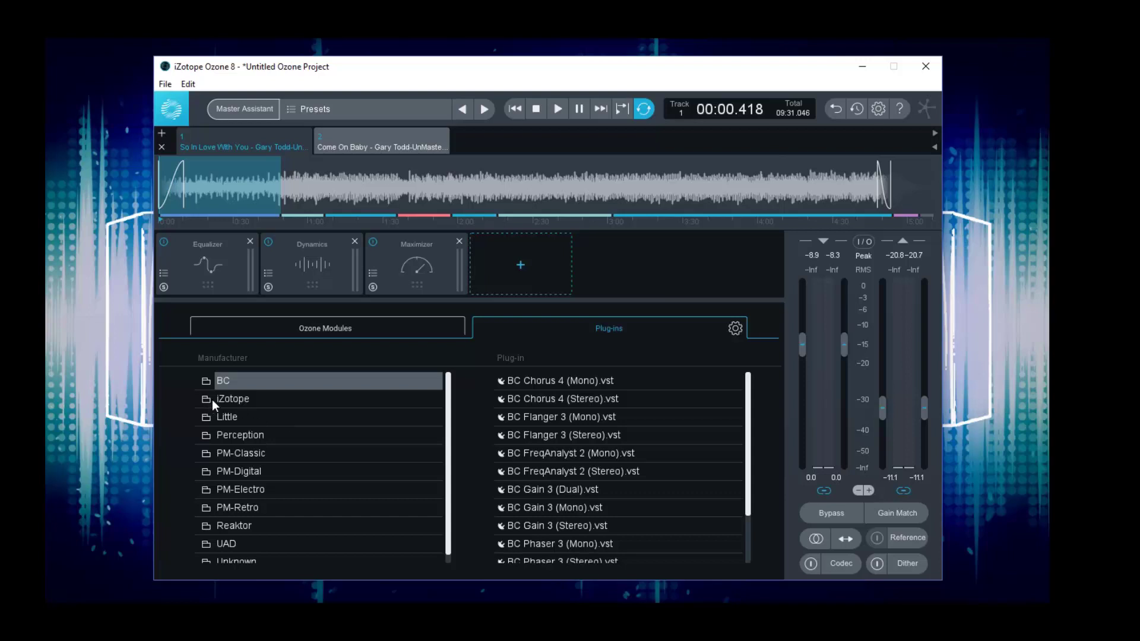
Look through the iZotope plug-ins and load Little MicroShift from the Little manufacturer group into the chain after the Maximizer
click(226, 400)
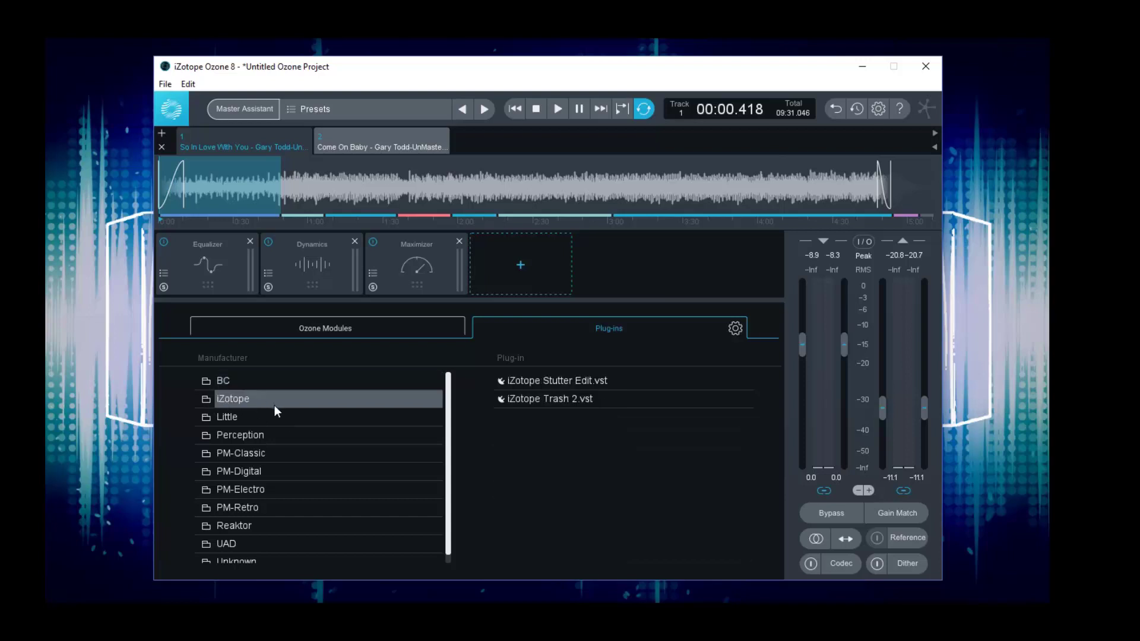
click(228, 418)
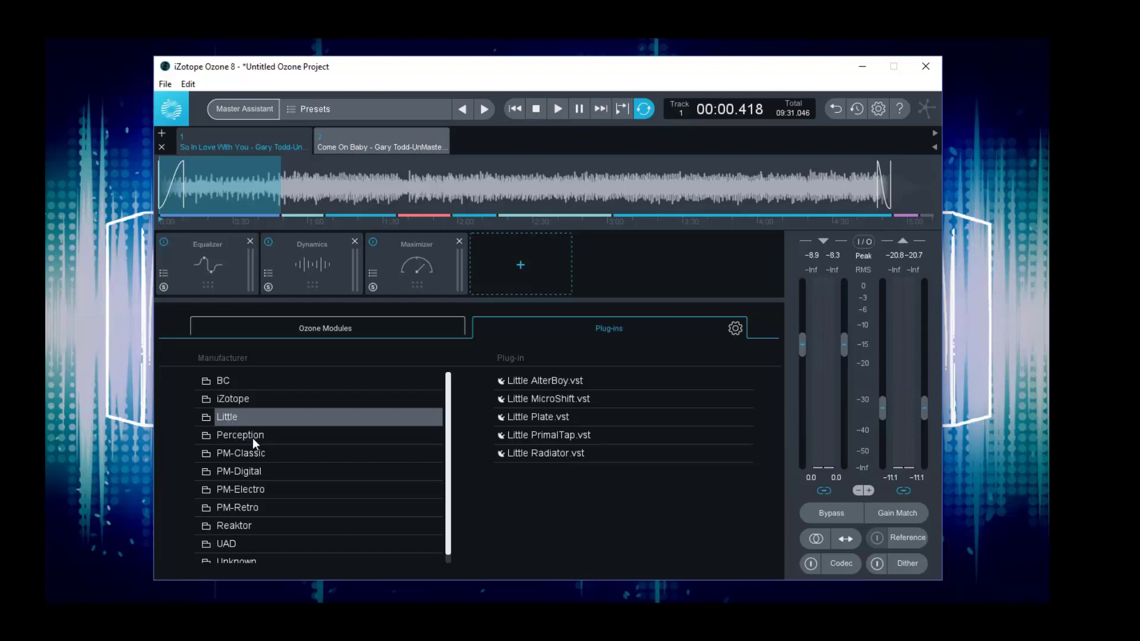
click(553, 400)
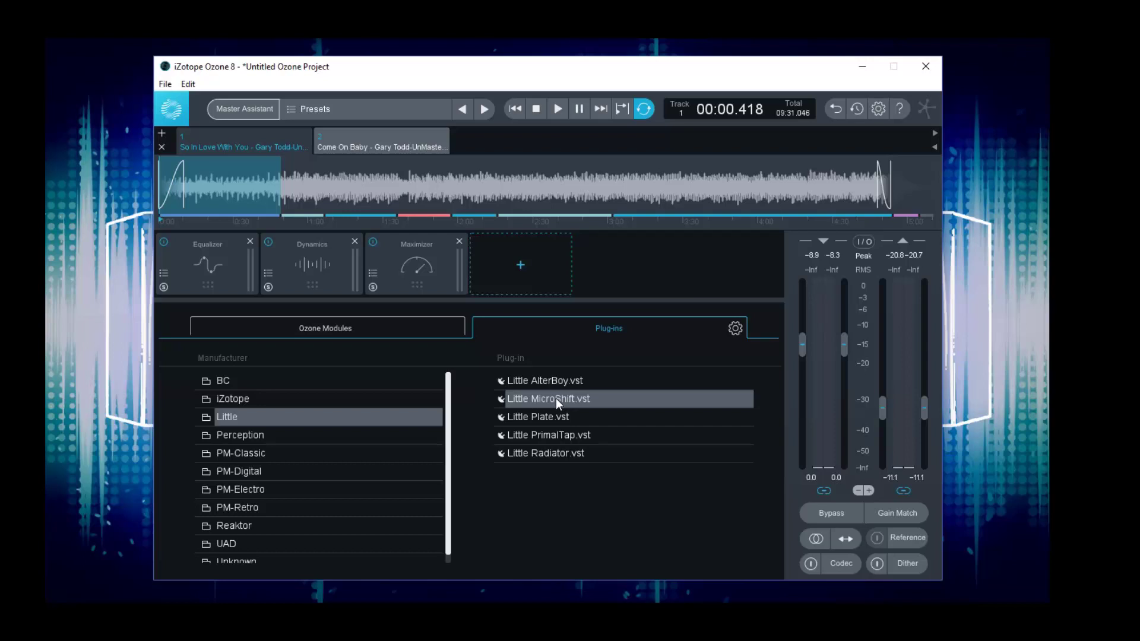
double_click(556, 399)
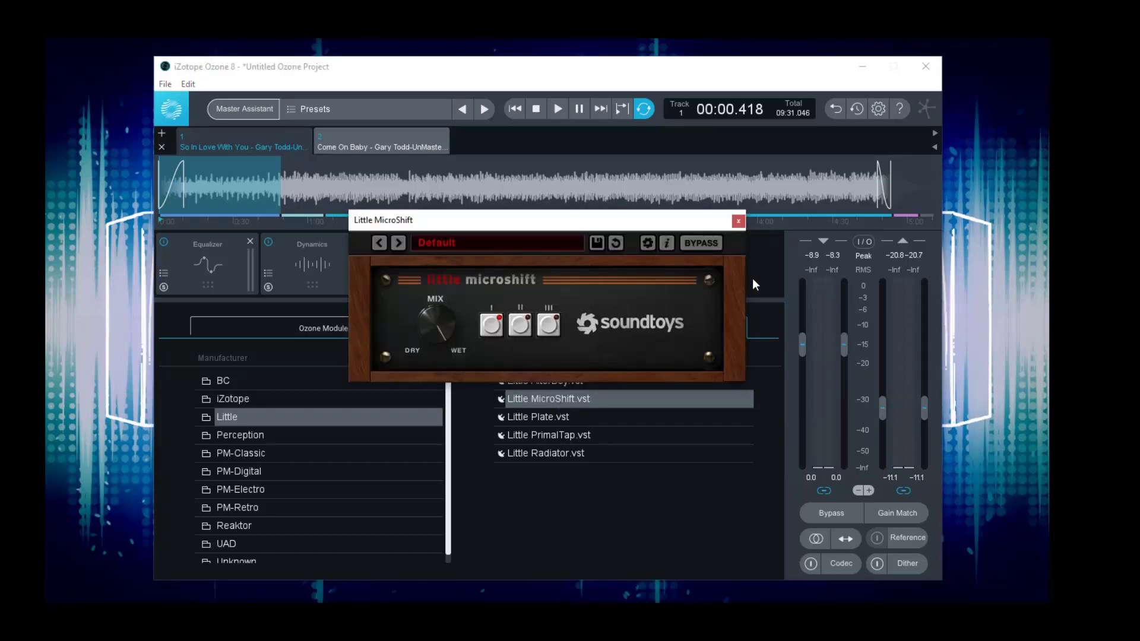
drag(702, 220, 691, 319)
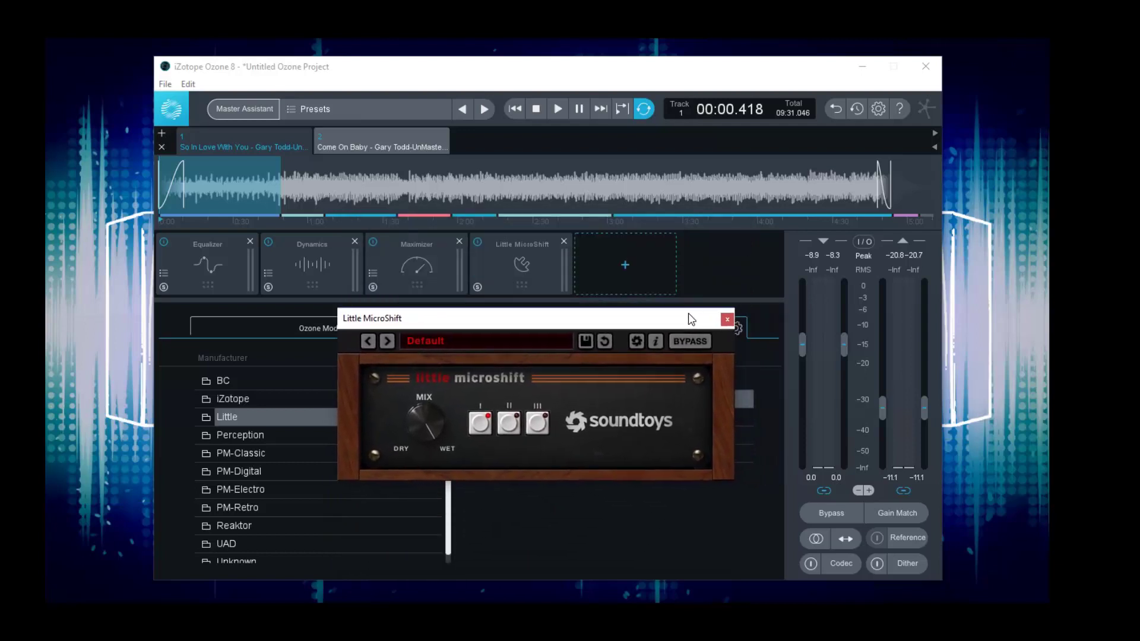
Play "So In Love With You" from about 01:01 and switch Little MicroShift to style III
click(311, 178)
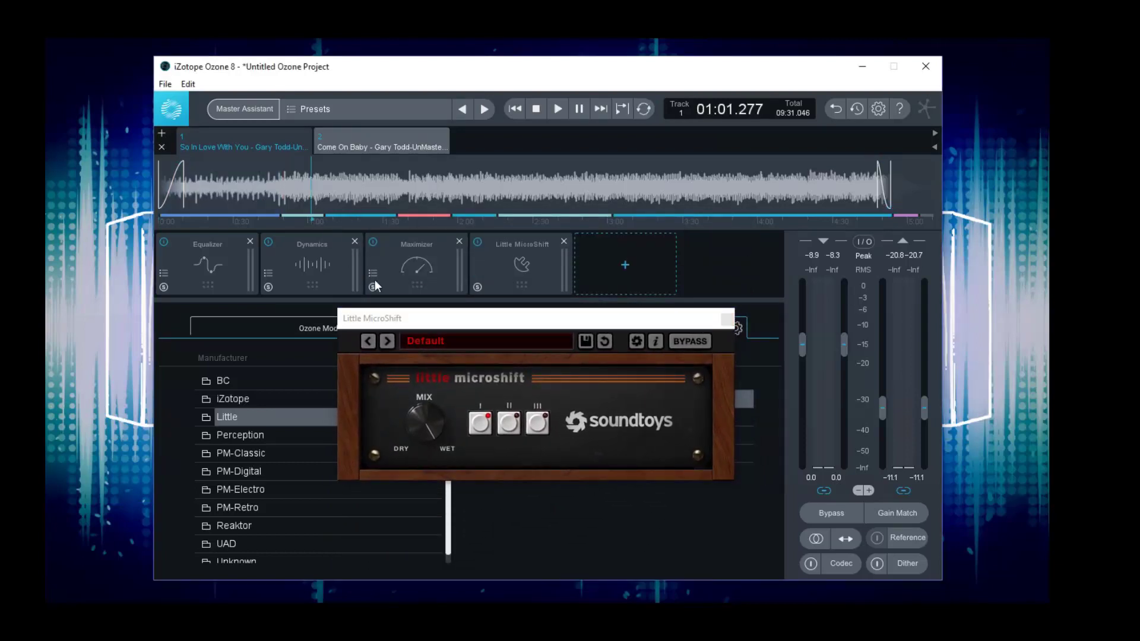
click(558, 109)
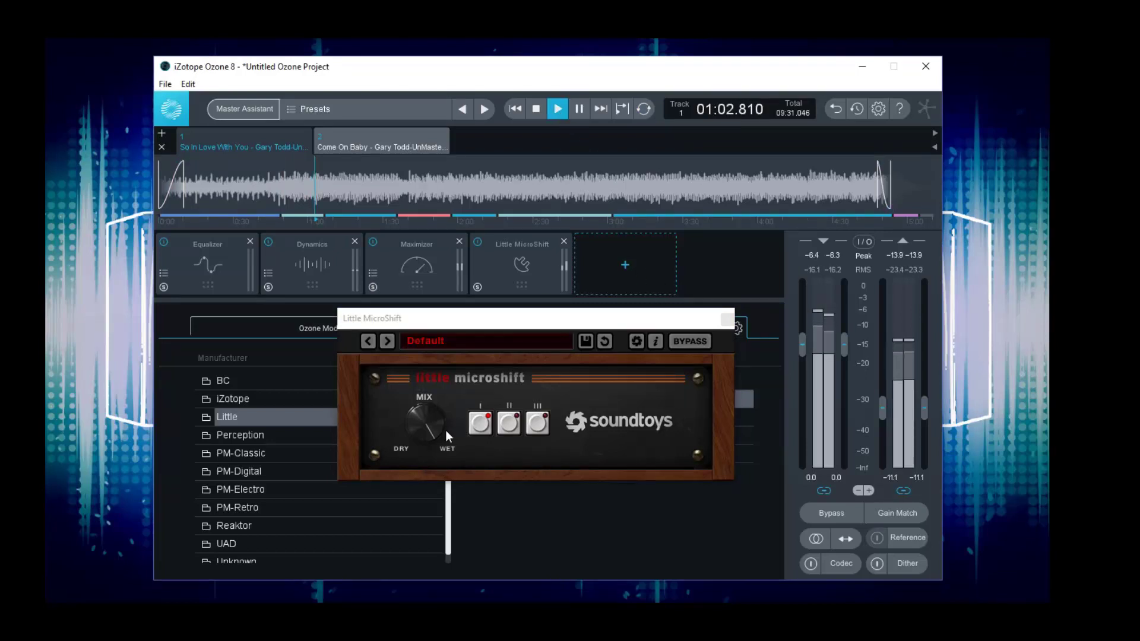
click(515, 420)
click(538, 423)
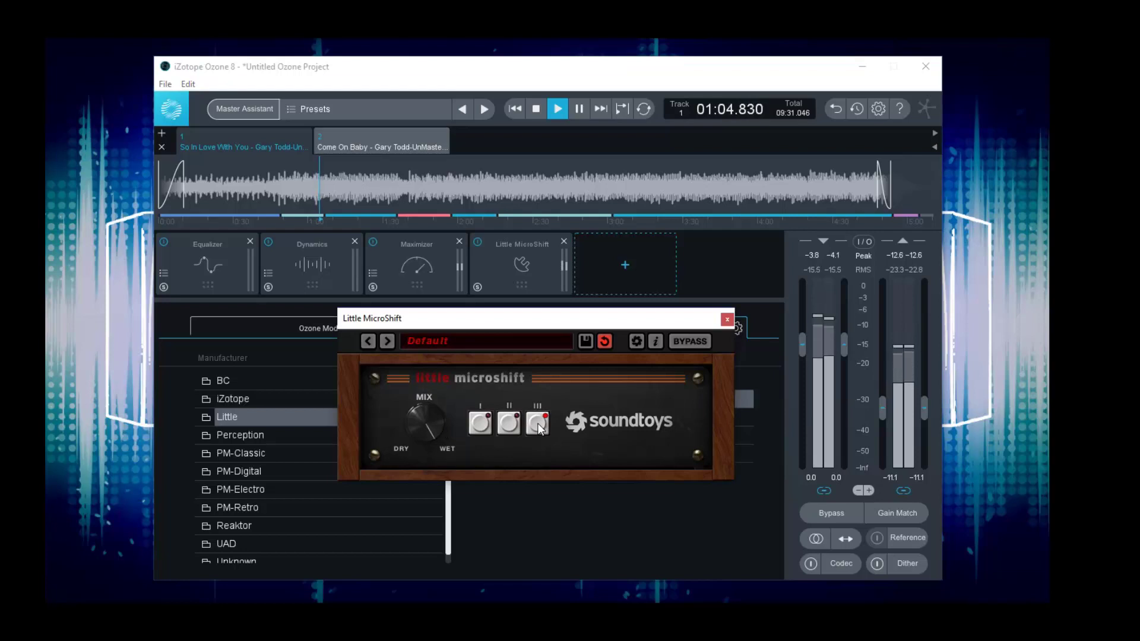
Compare the sound with Little MicroShift bypassed and active, try its Mix control, and stop playback and close the plug-in
click(687, 341)
click(687, 340)
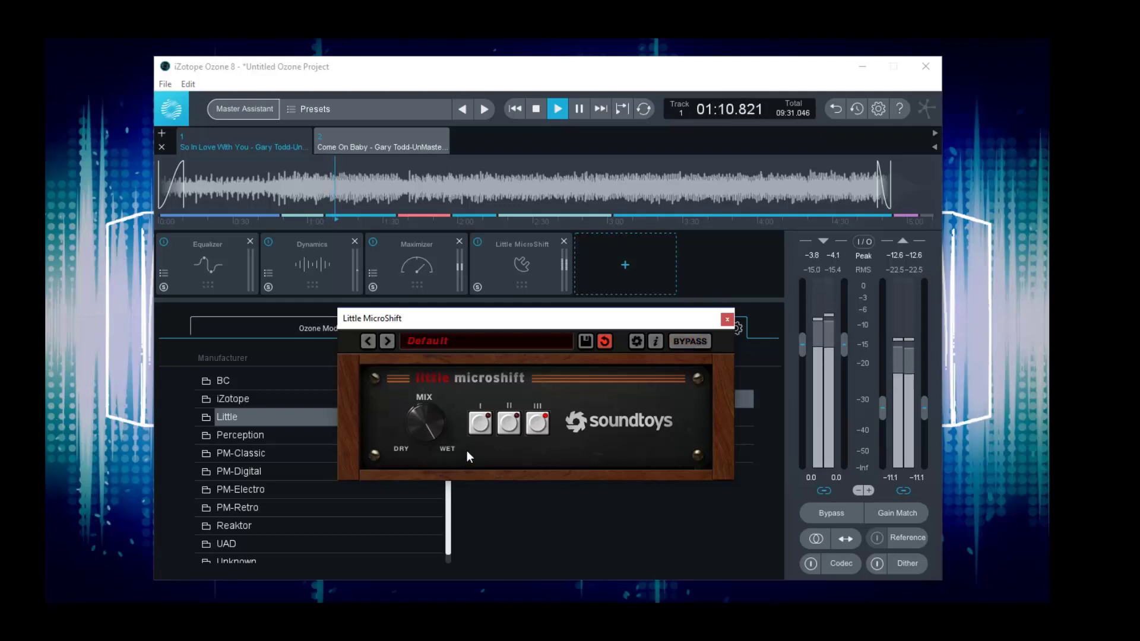
drag(432, 432, 458, 383)
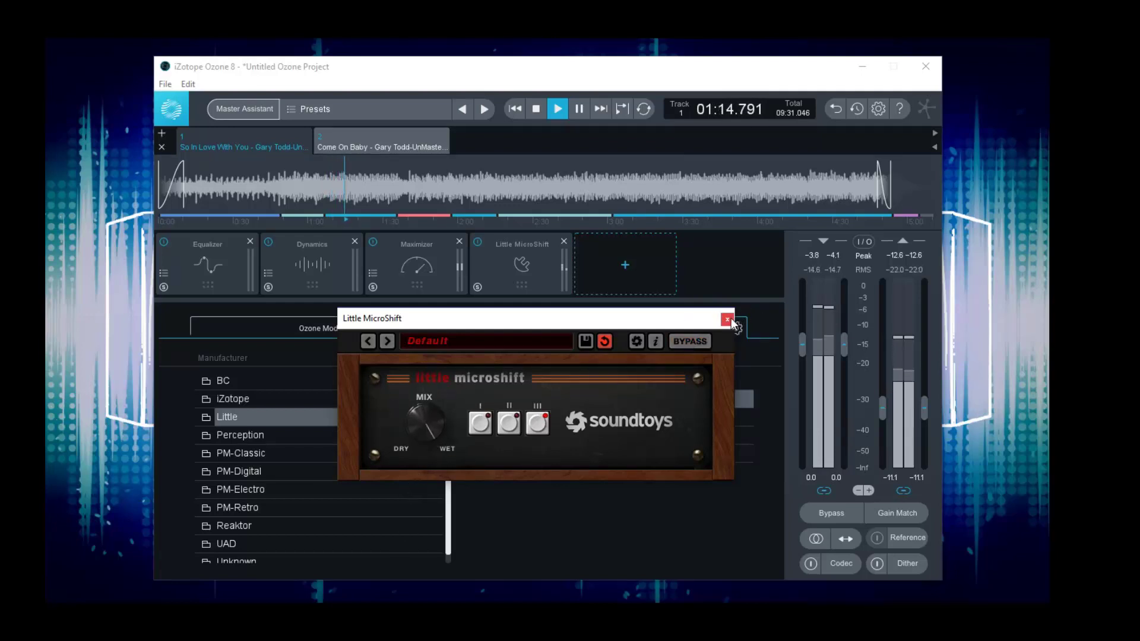
click(535, 109)
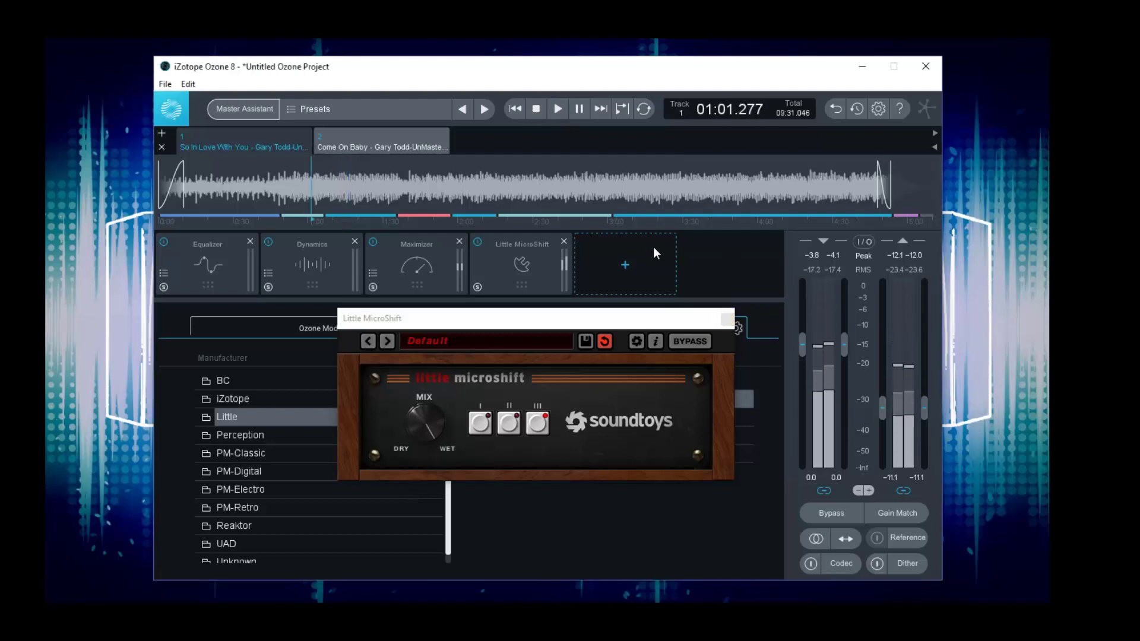
click(726, 320)
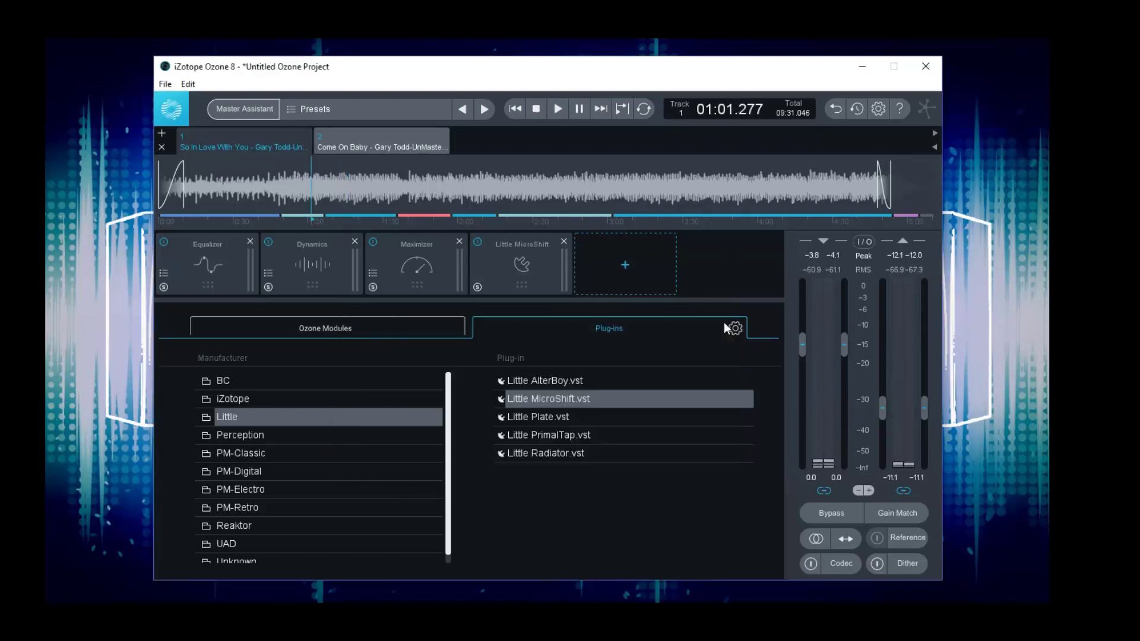
Load Little Plate into the chain after Little MicroShift and play the track from about 01:01 through it
click(539, 419)
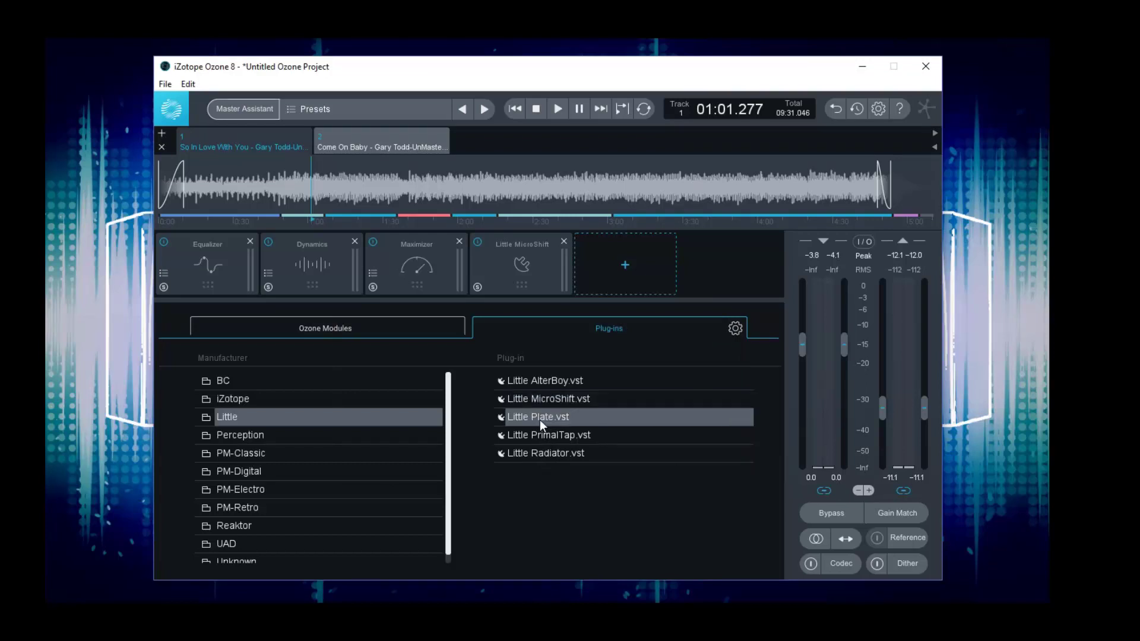
double_click(537, 417)
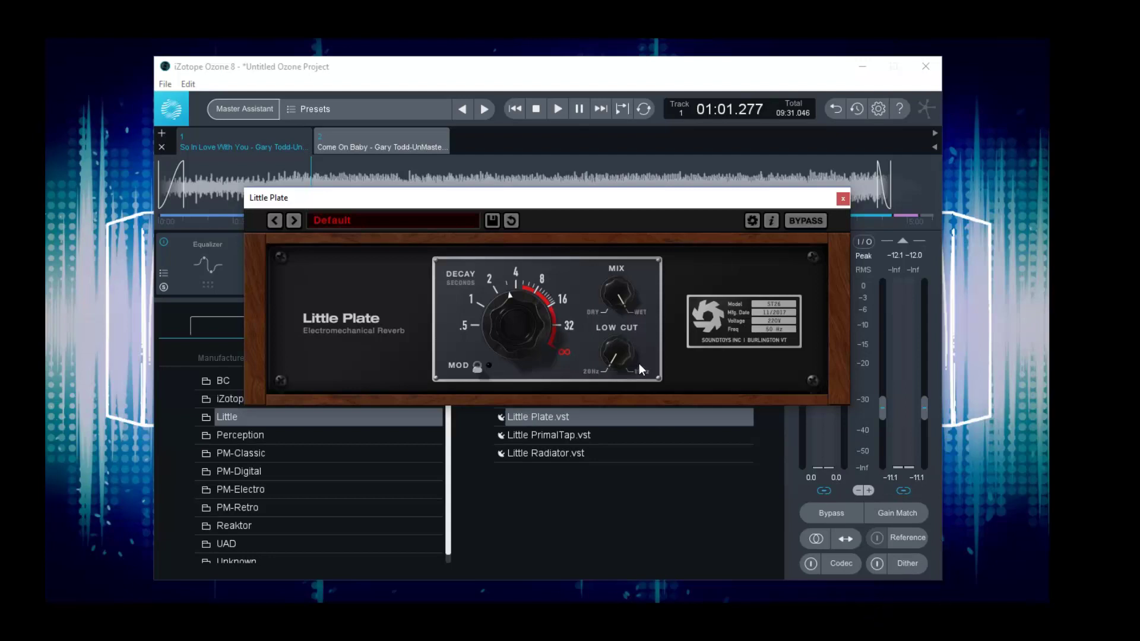
drag(529, 196, 529, 222)
click(557, 108)
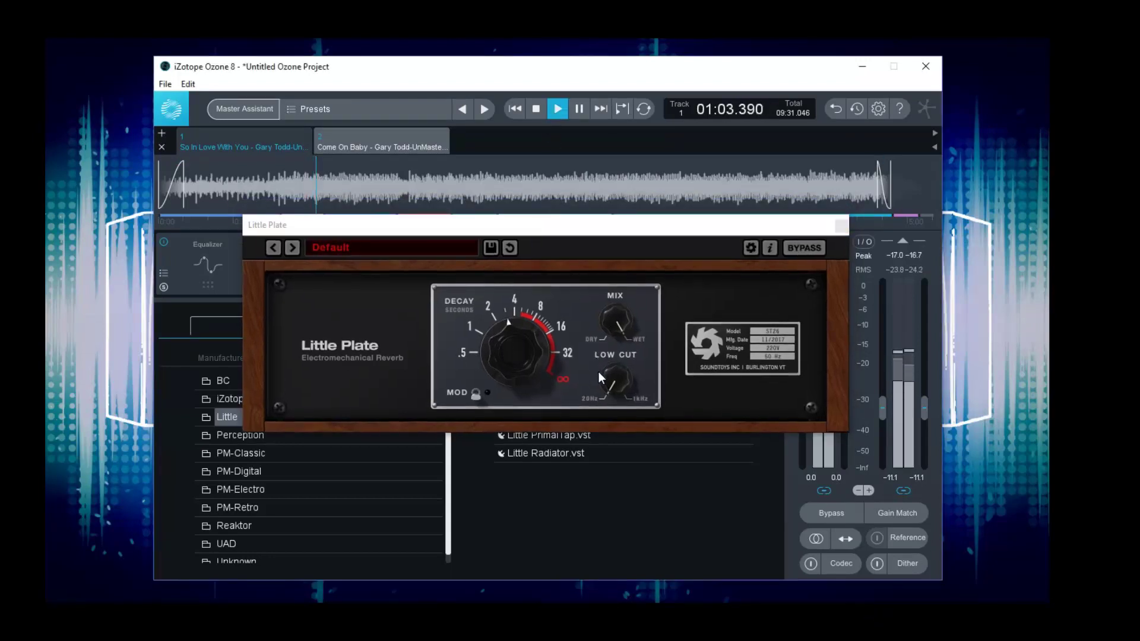
Raise Little Plate's Low Cut to about mid-range and settle its Mix near Dry while listening, and stop playback and close the plug-in
drag(614, 385, 620, 332)
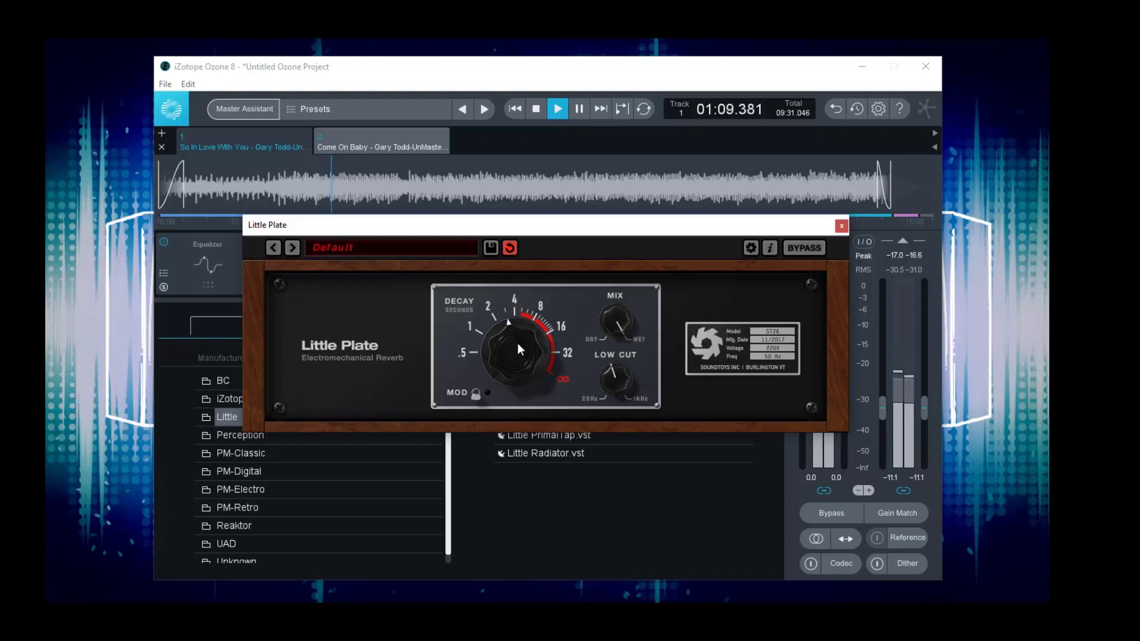
drag(620, 326, 579, 453)
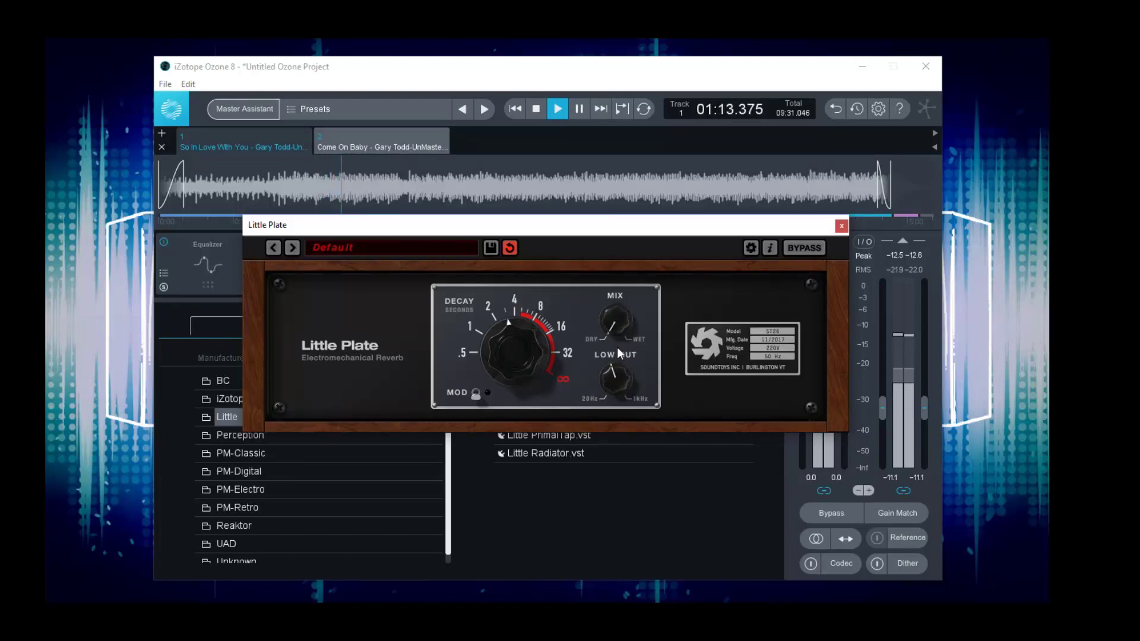
drag(621, 351, 623, 304)
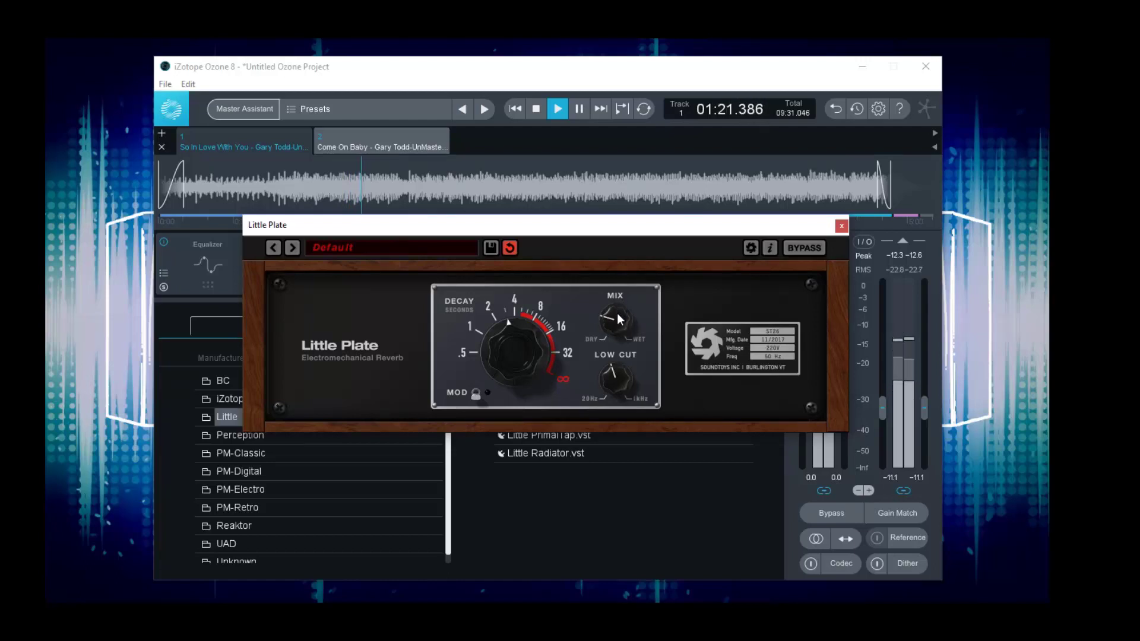
drag(618, 304, 608, 330)
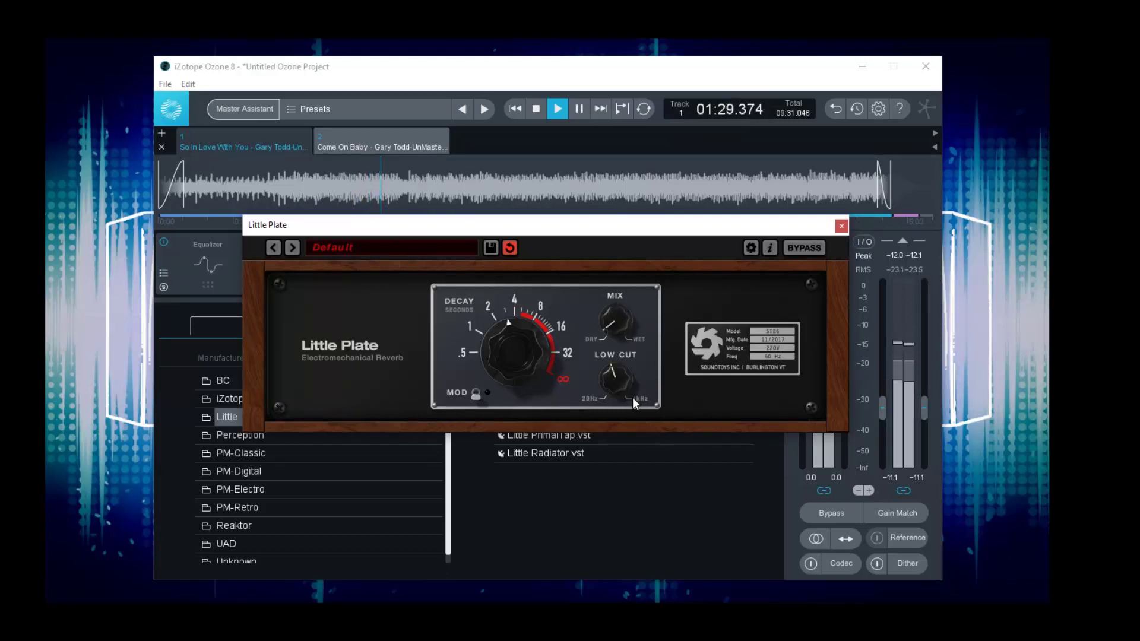
click(537, 111)
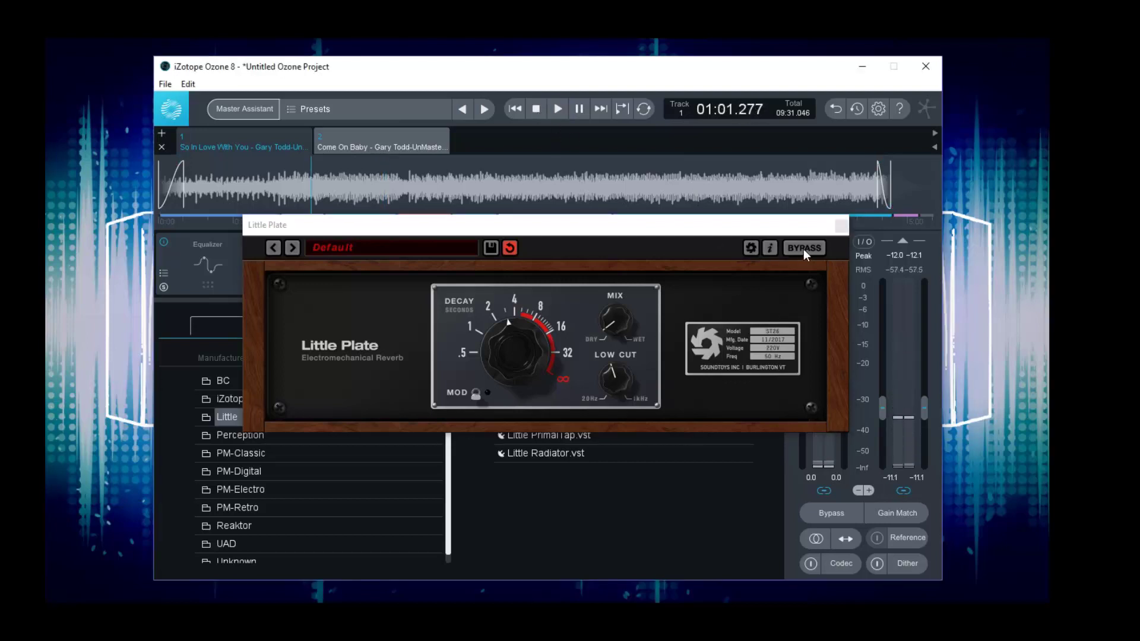
click(841, 226)
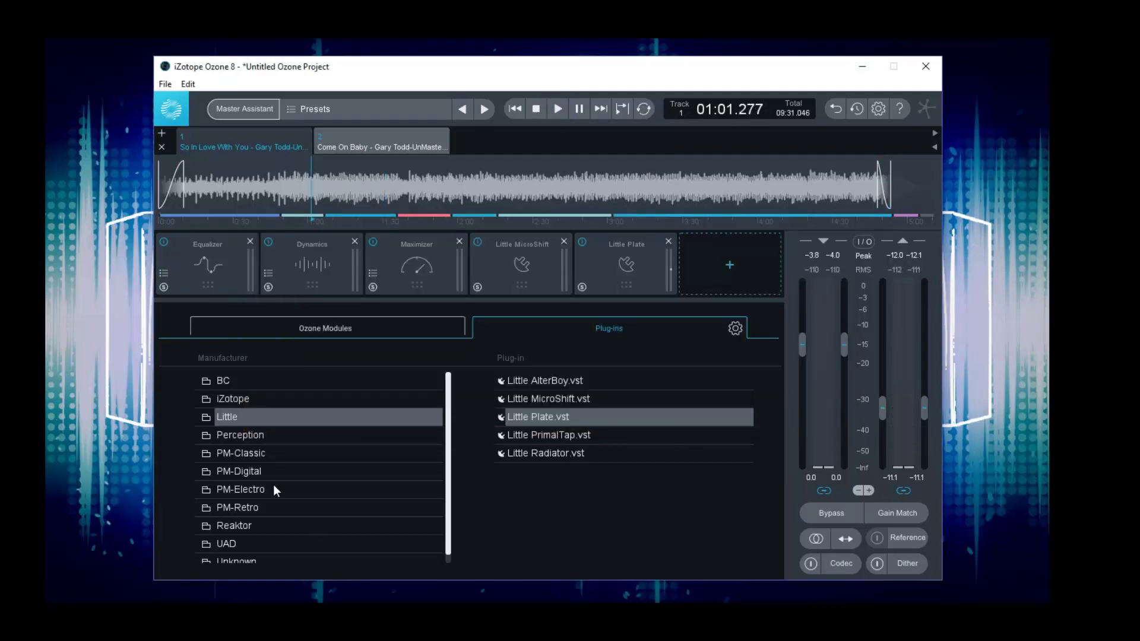
Look through the plug-ins available in the Reaktor and UAD manufacturer groups
scroll(280, 470, down, 1)
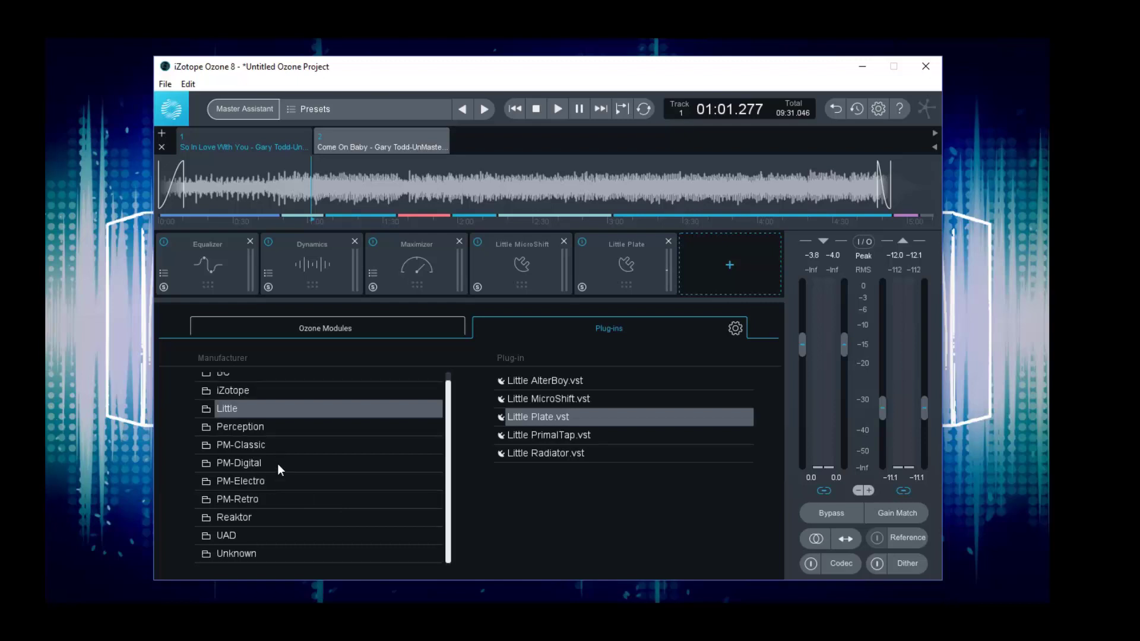
click(247, 499)
click(235, 518)
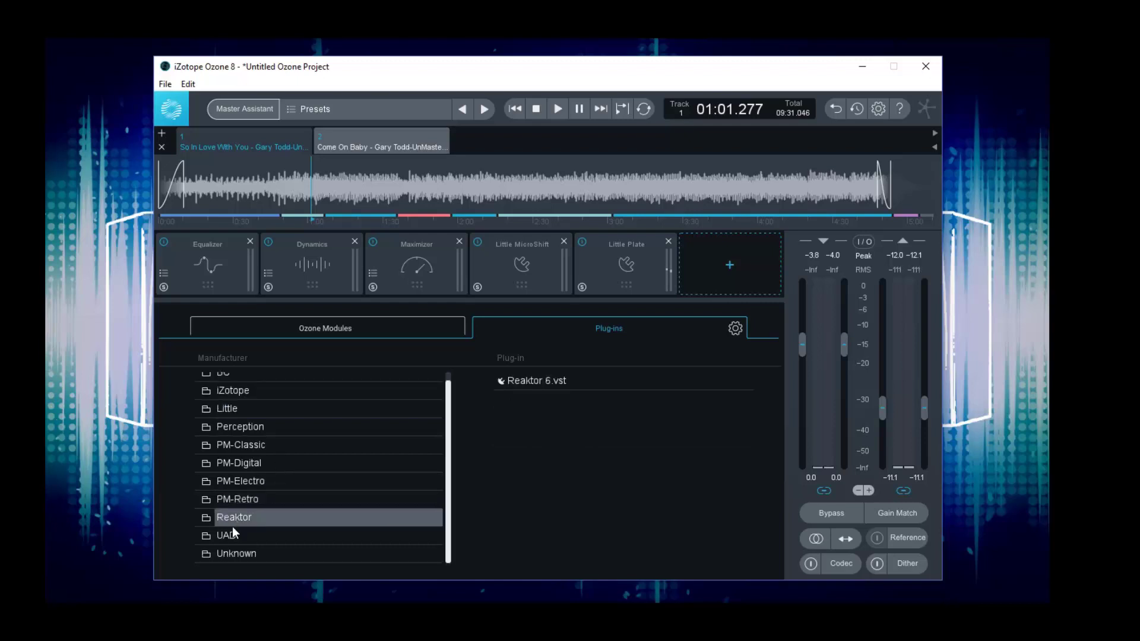
click(228, 536)
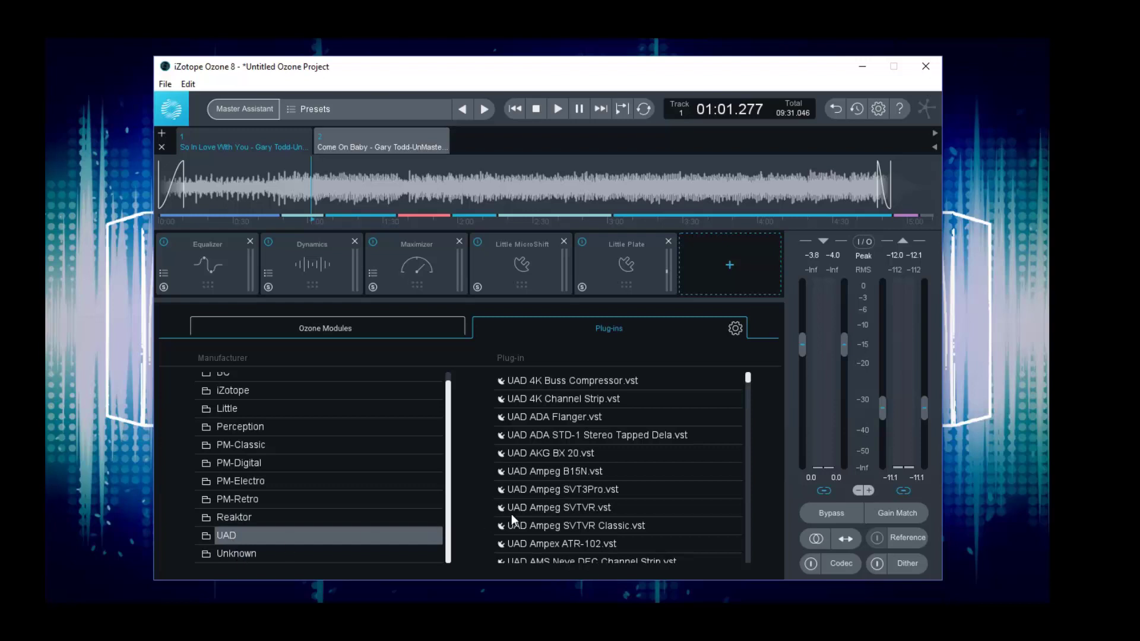
scroll(574, 472, down, 2)
Find VUMT in the Unknown manufacturer group and load it into the chain after Little Plate
click(249, 554)
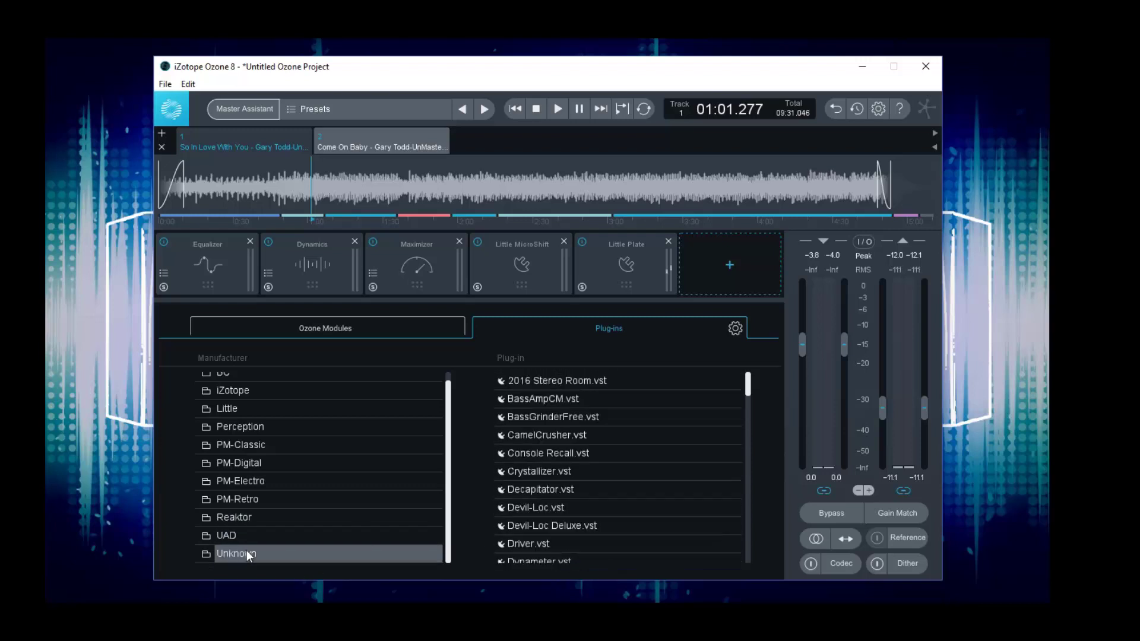
scroll(559, 412, down, 12)
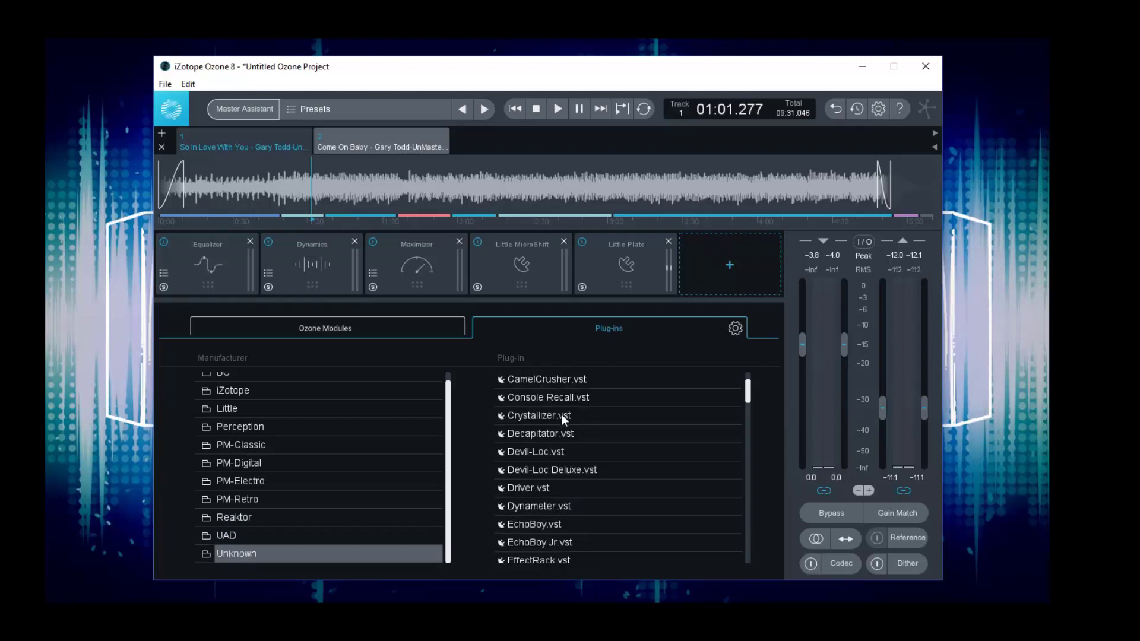
scroll(555, 425, down, 10)
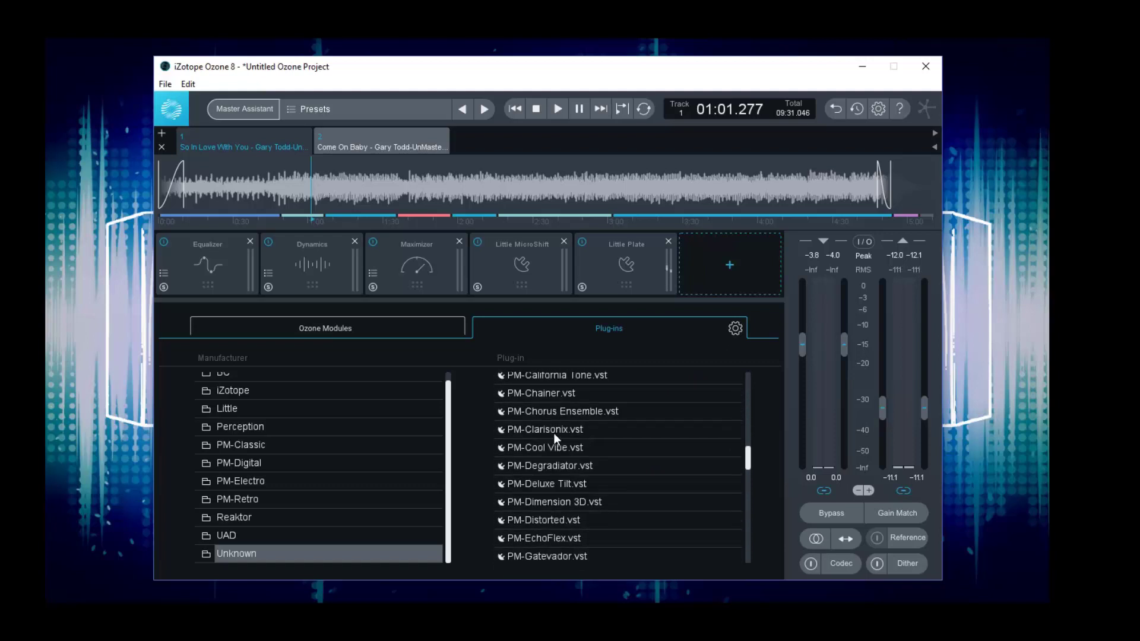
scroll(528, 493, down, 6)
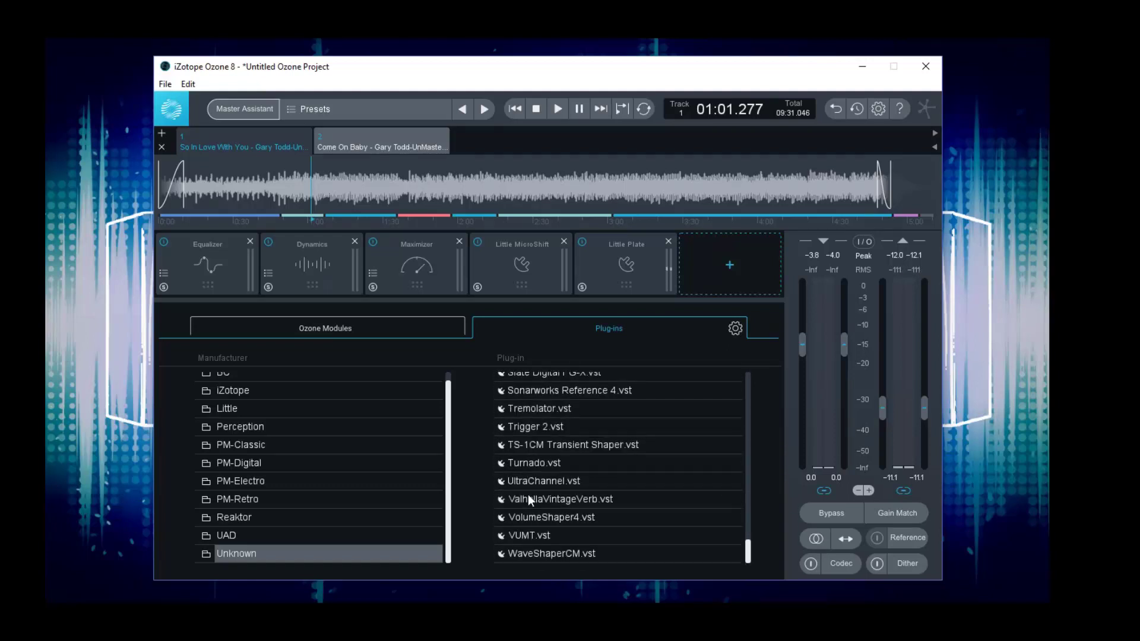
click(522, 536)
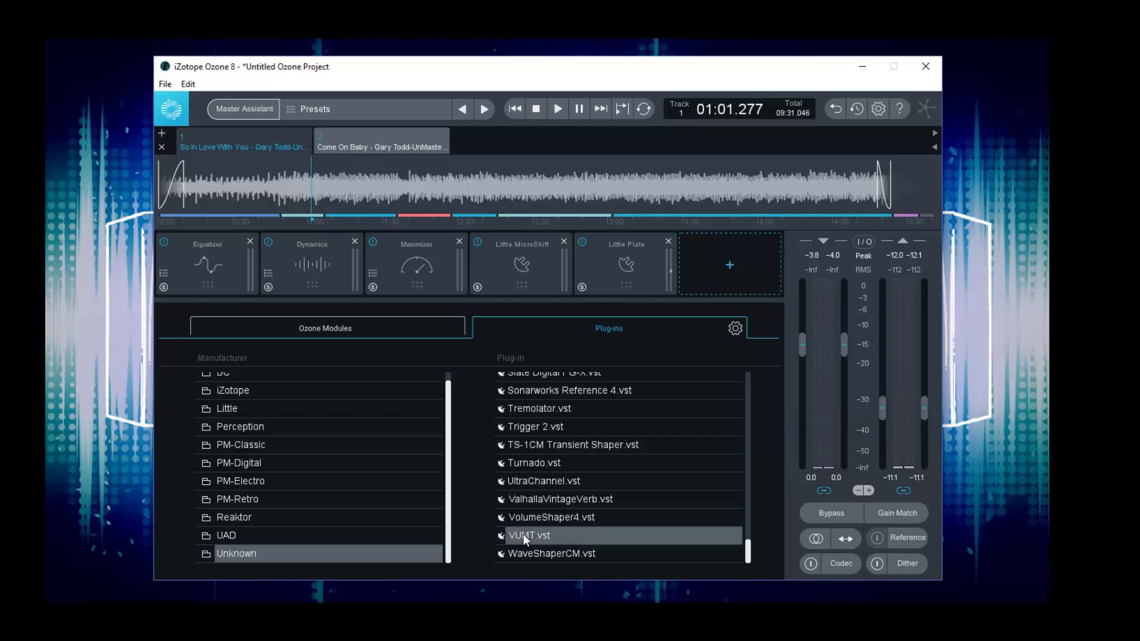
double_click(522, 535)
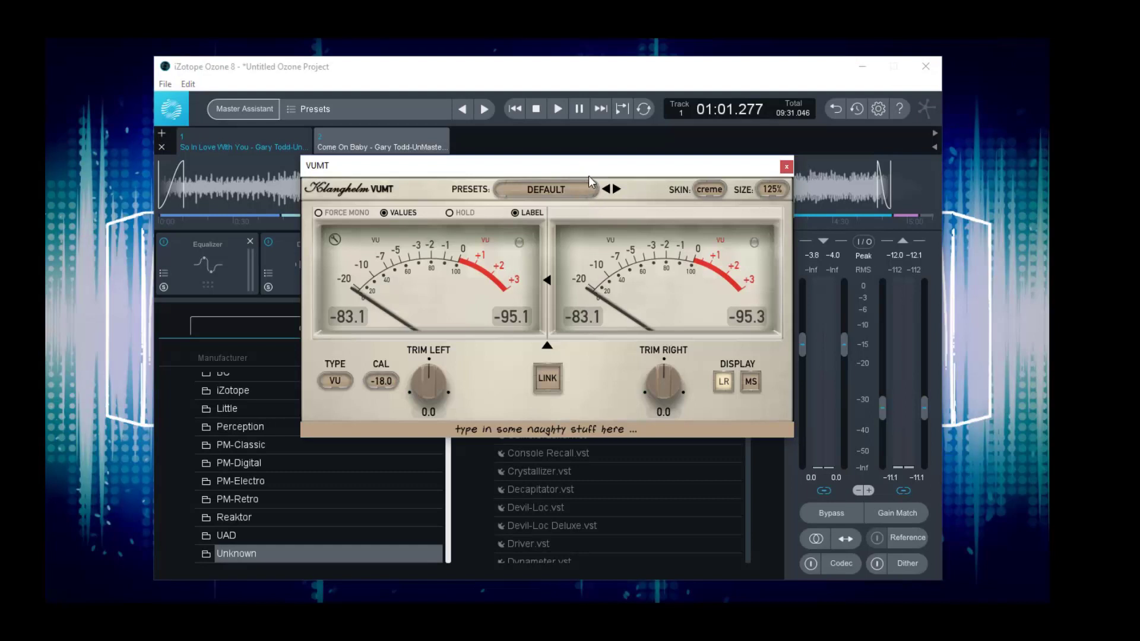
Play the track from about 01:01 through VUMT and set the meter's calibration to -10.0, keeping its window clear of the module chain
click(551, 111)
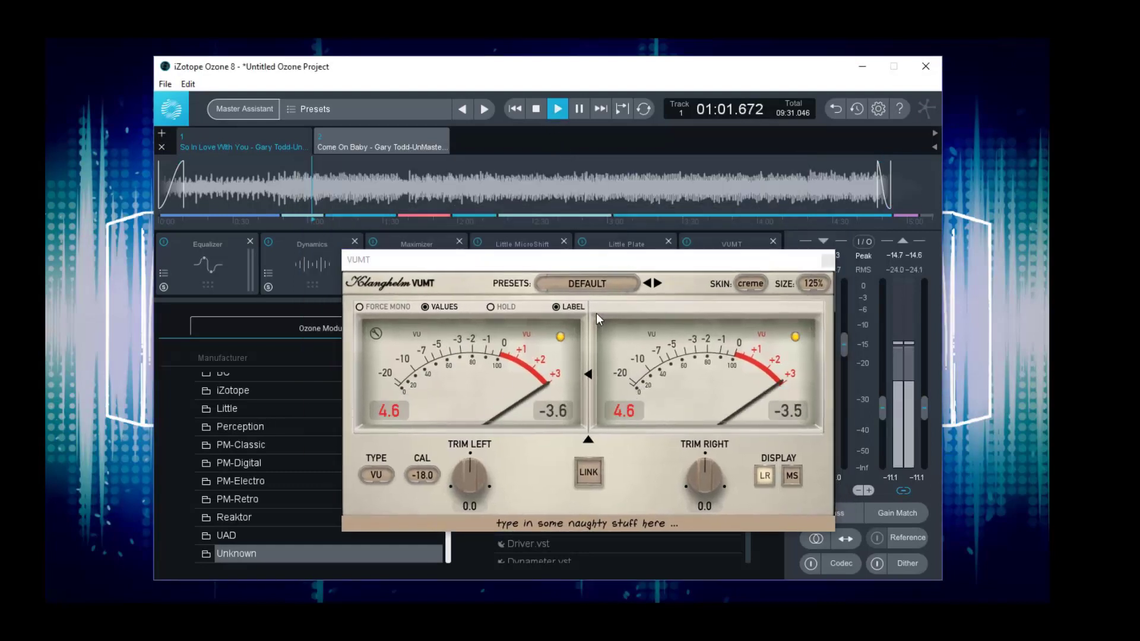
drag(422, 475, 421, 428)
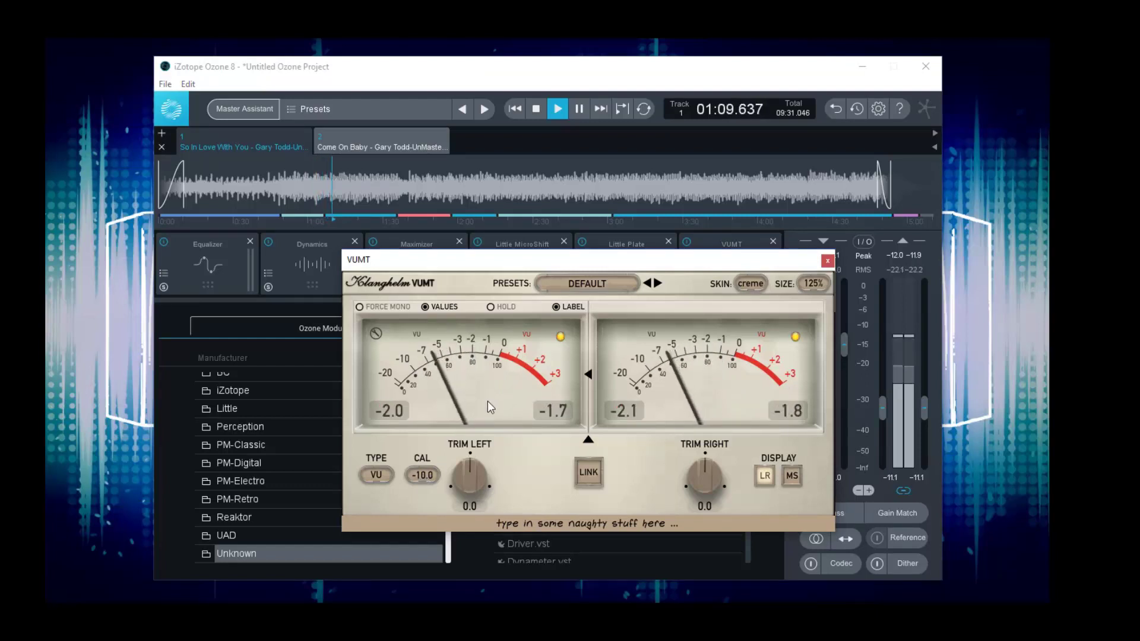
drag(657, 265, 655, 372)
Remove Little MicroShift and Little Plate from the module chain while the track plays
click(523, 240)
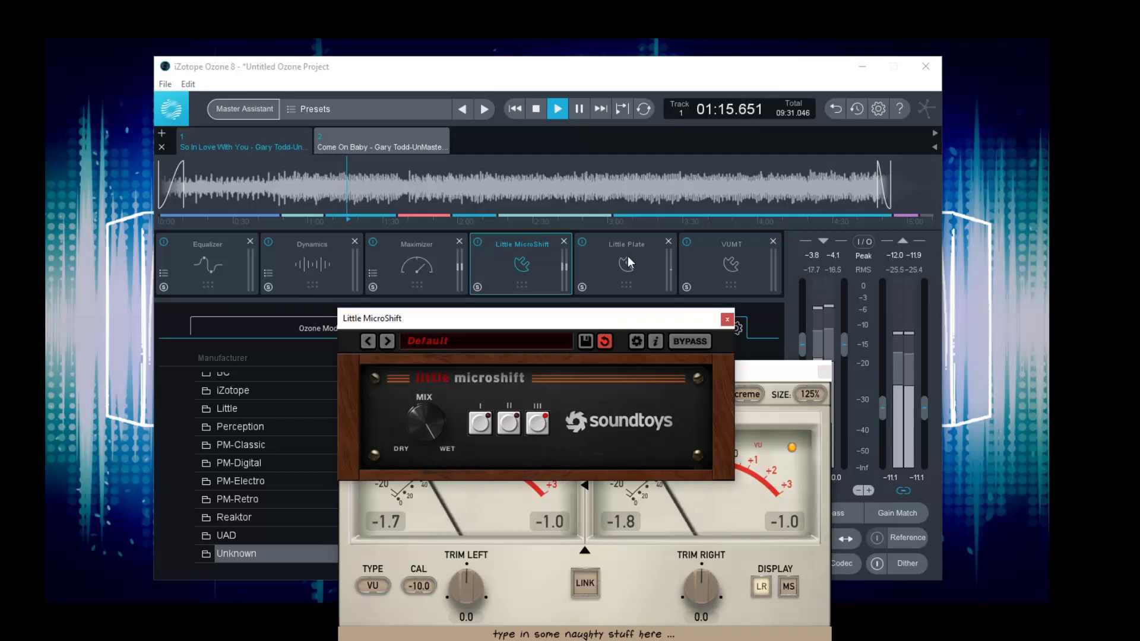
click(563, 241)
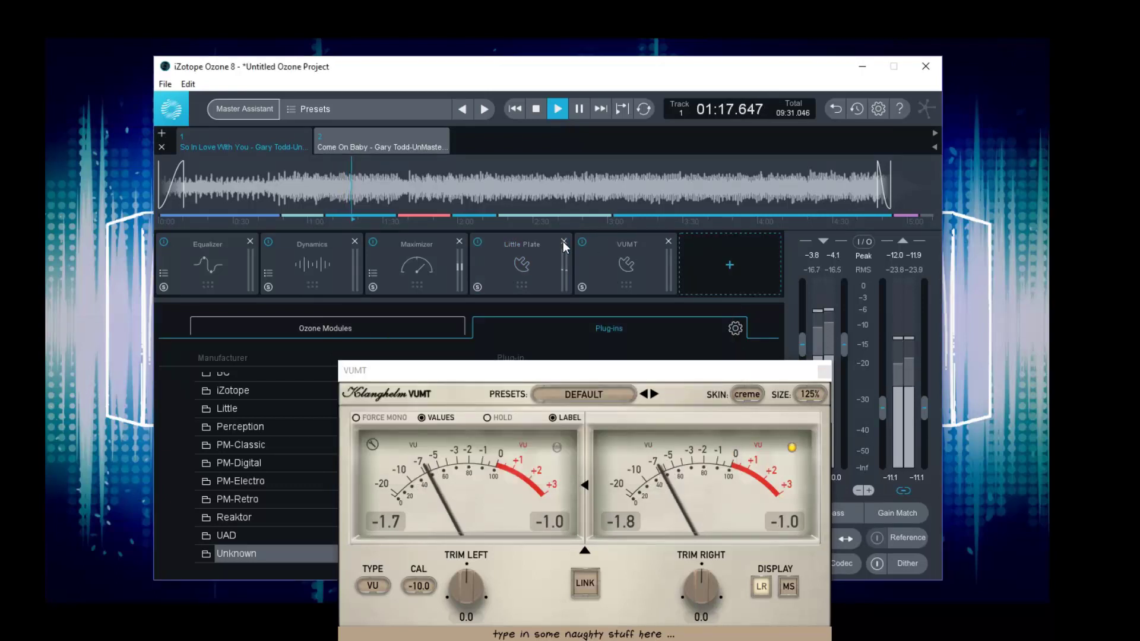
click(564, 241)
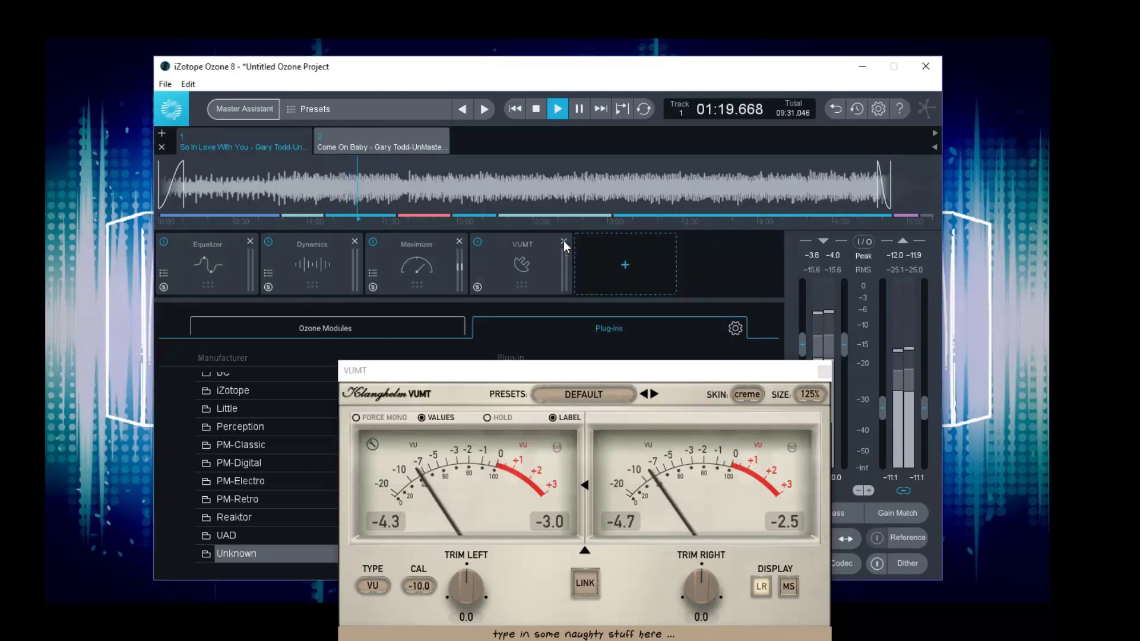
Check the levels on the VUMT meter, and close its window and stop playback
drag(599, 366, 593, 304)
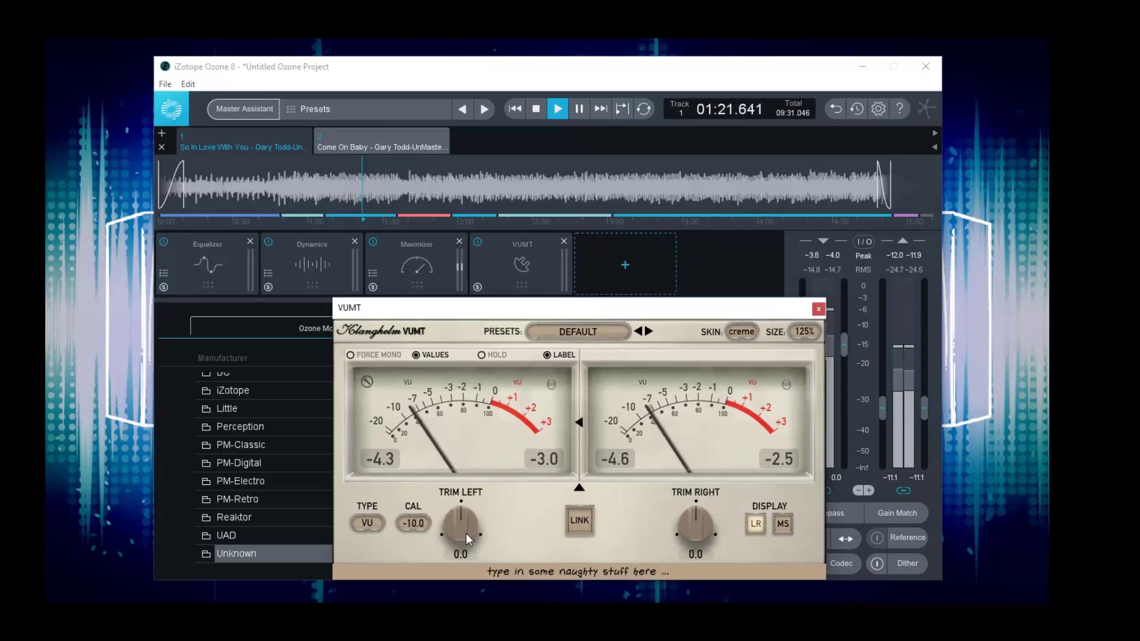
click(818, 308)
click(536, 108)
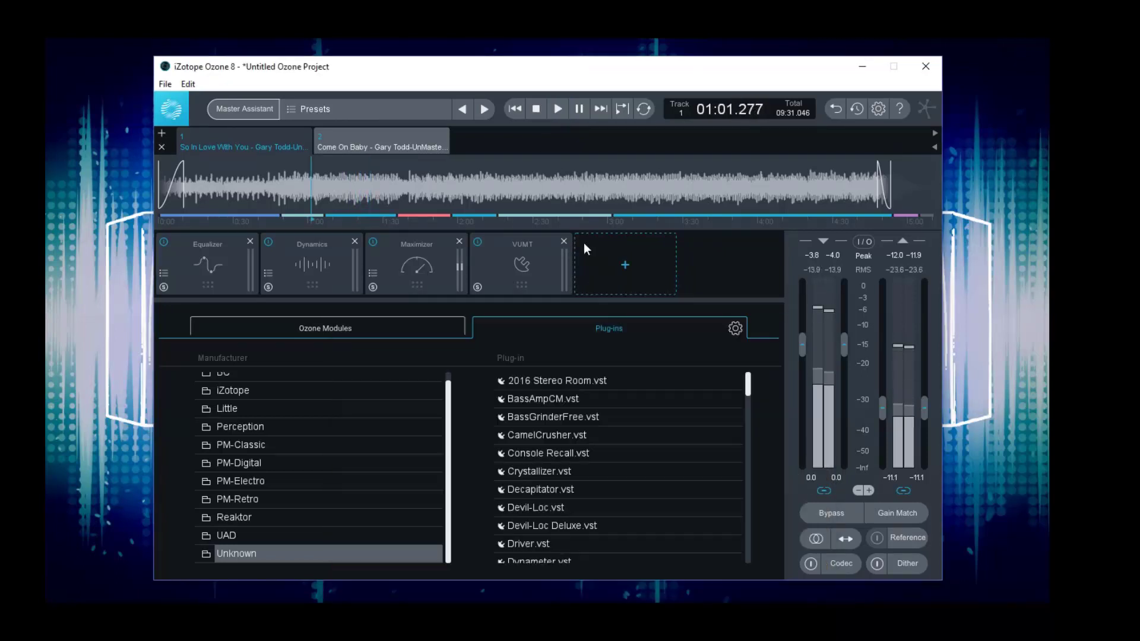
Remove VUMT from the chain, leaving only the Equalizer, Dynamics and Maximizer modules
scroll(562, 500, down, 1)
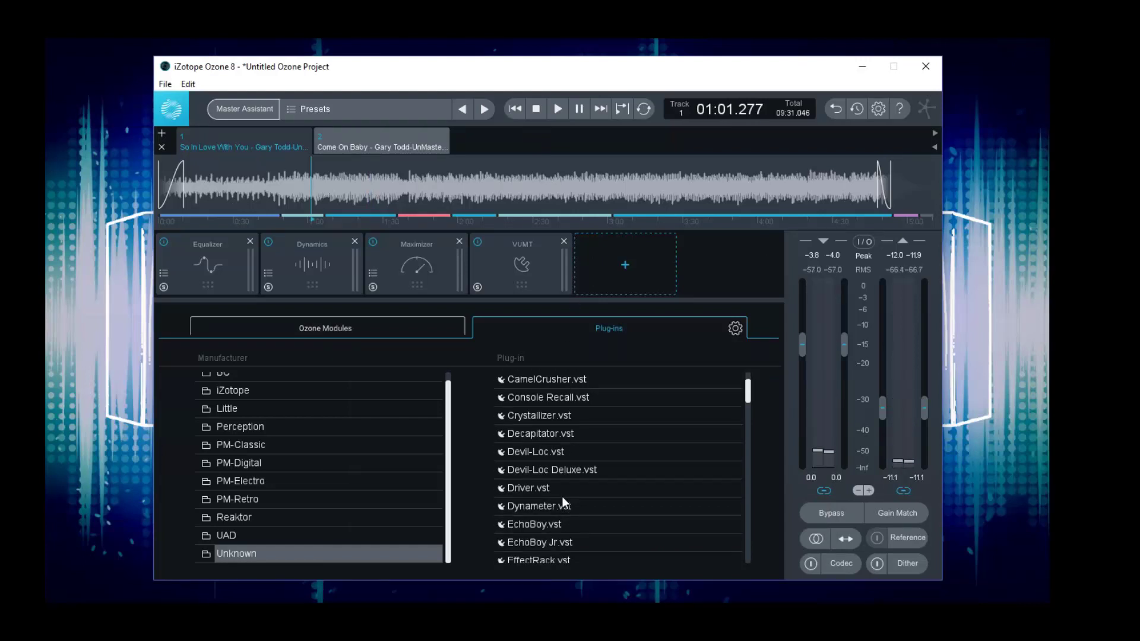
scroll(562, 497, up, 1)
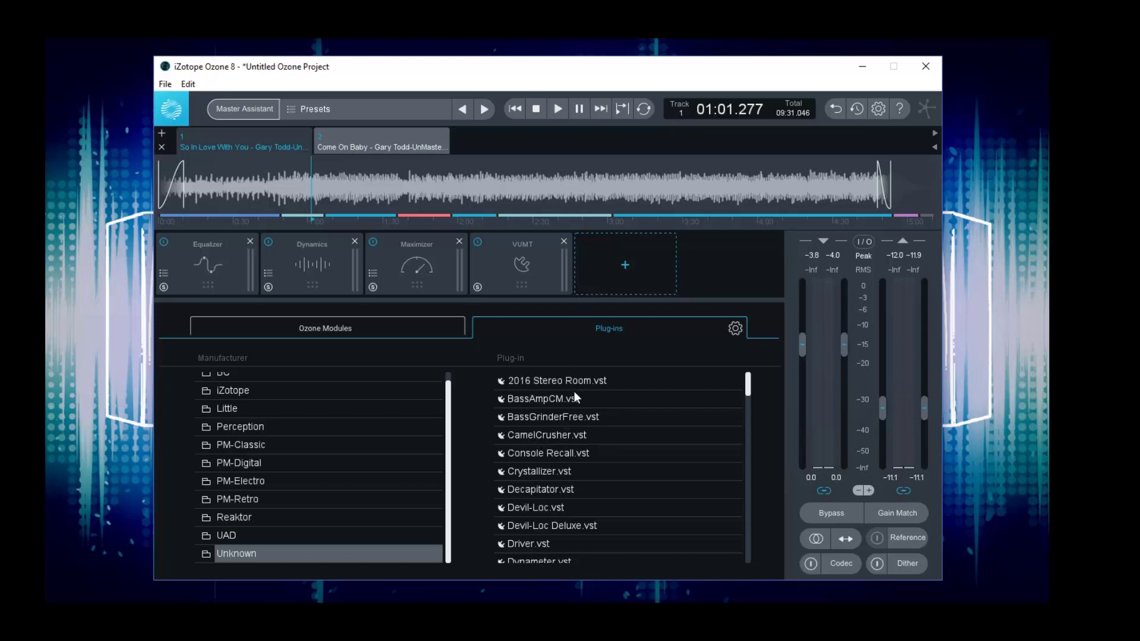
click(562, 240)
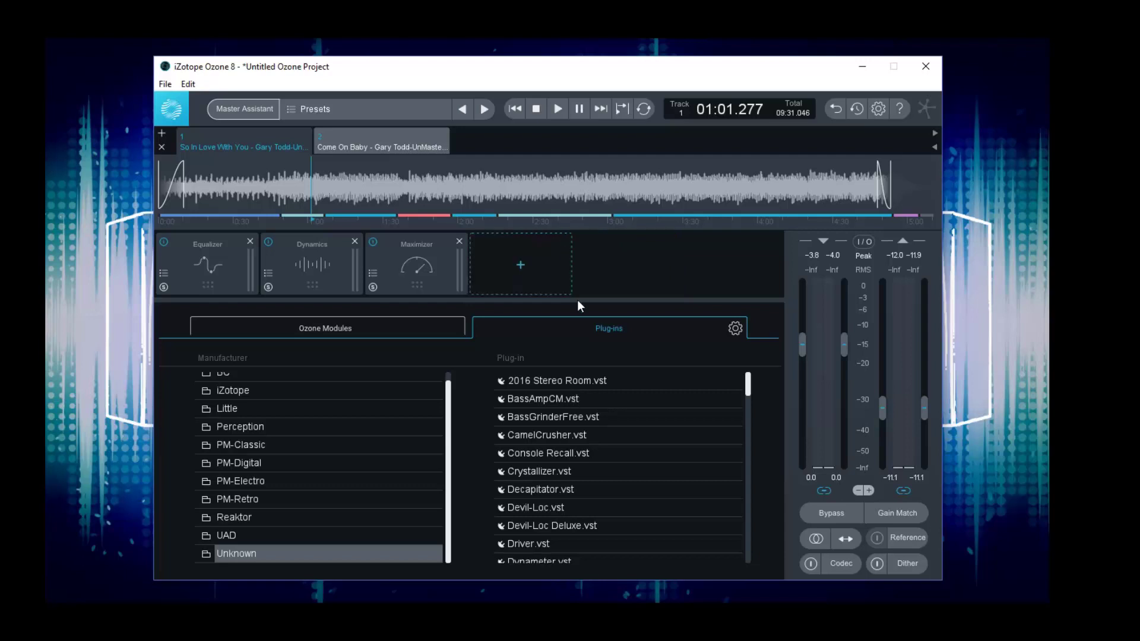
click(408, 276)
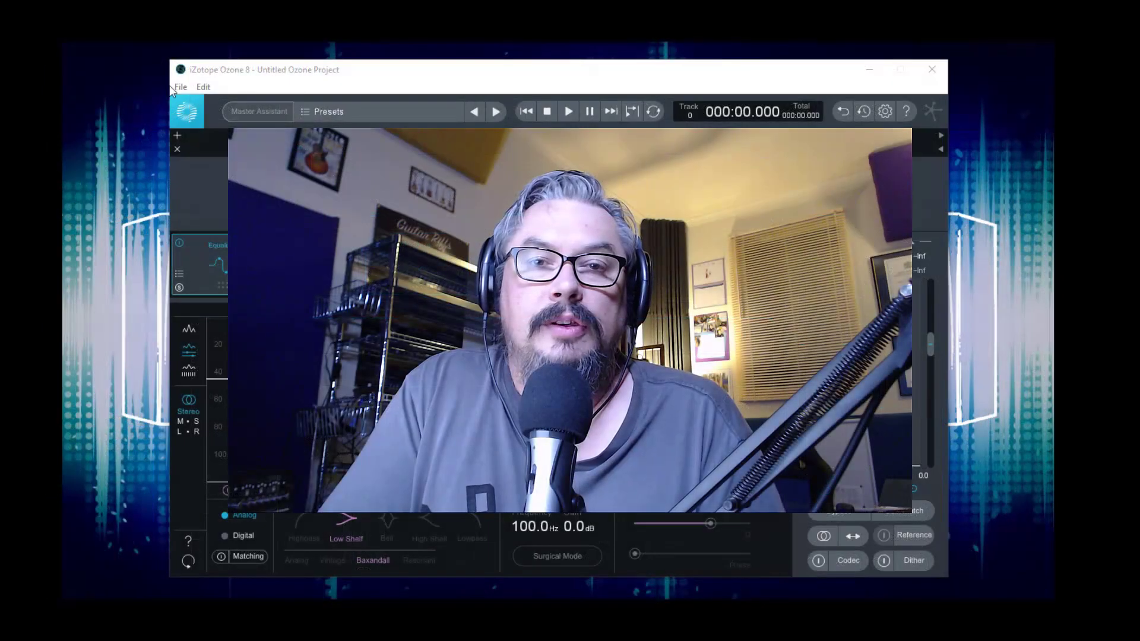
click(360, 82)
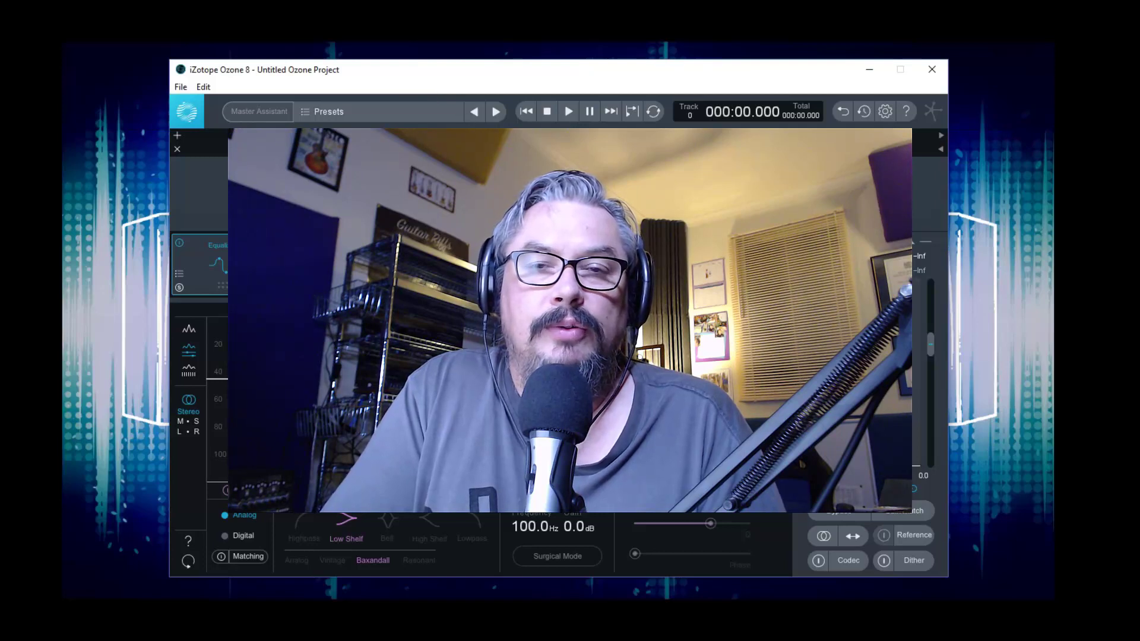